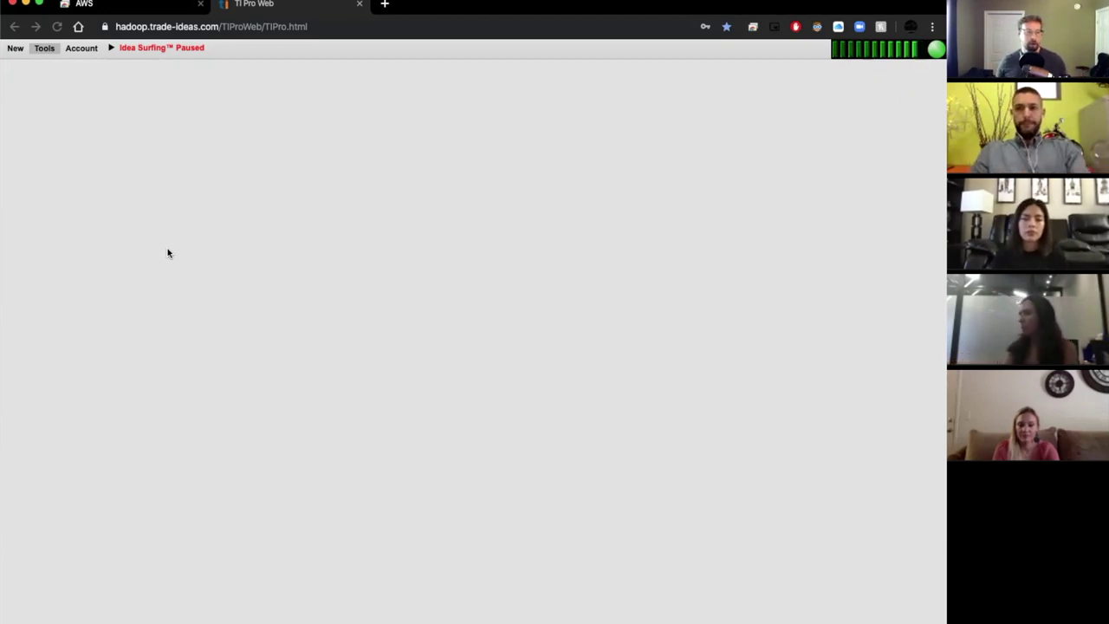
Load the shared layout from the pasted collaborate link, showing EPZM and SPY charts and a top list
click(43, 48)
click(50, 64)
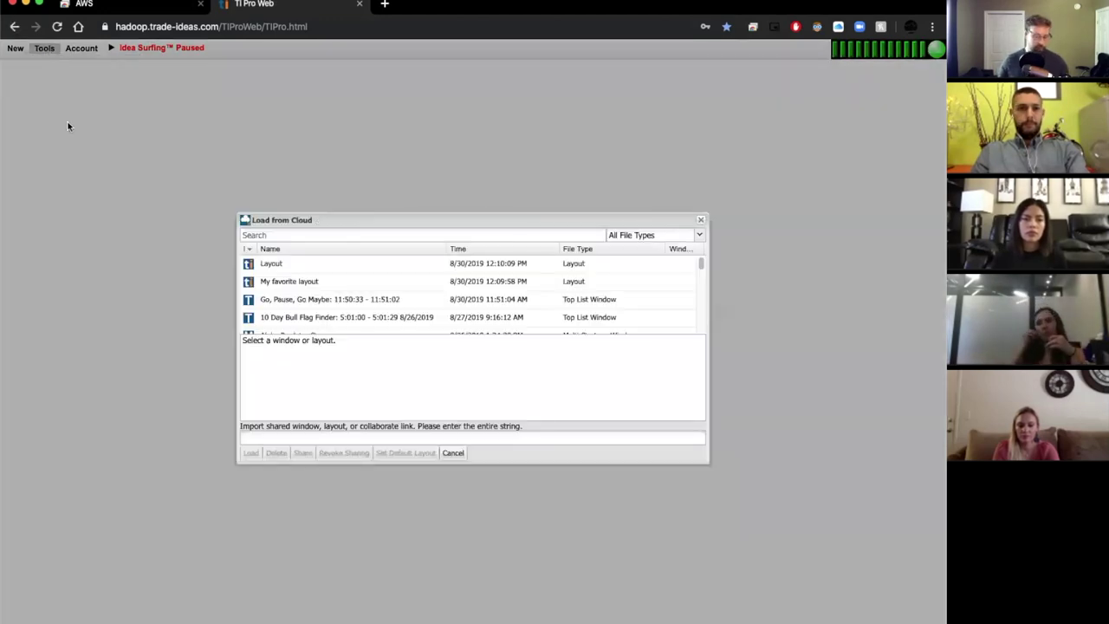
click(297, 437)
key(super+v)
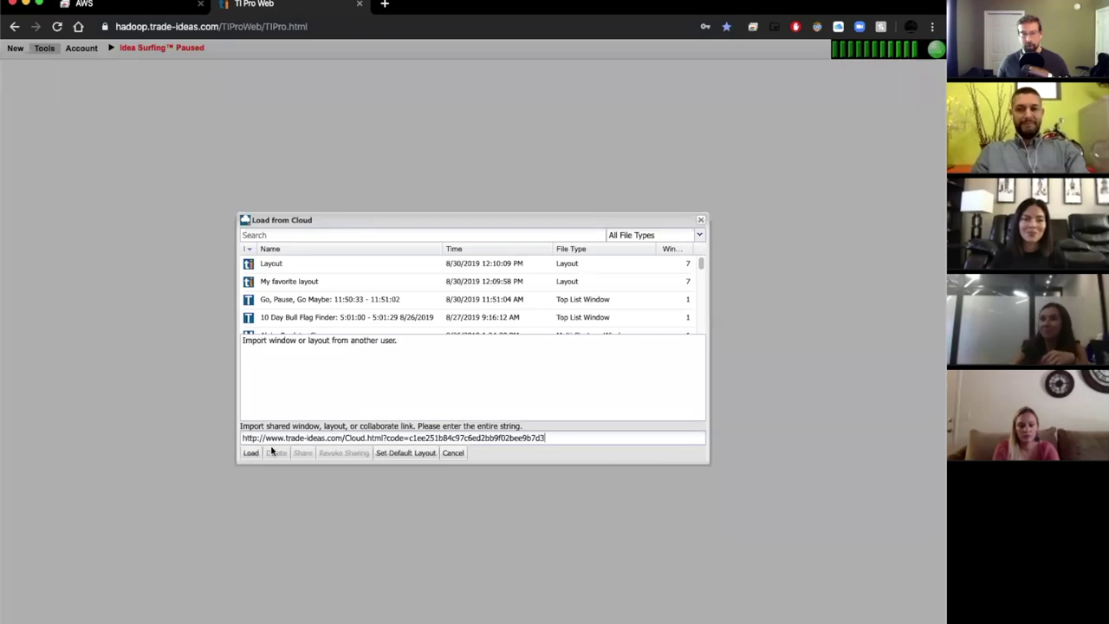
click(250, 452)
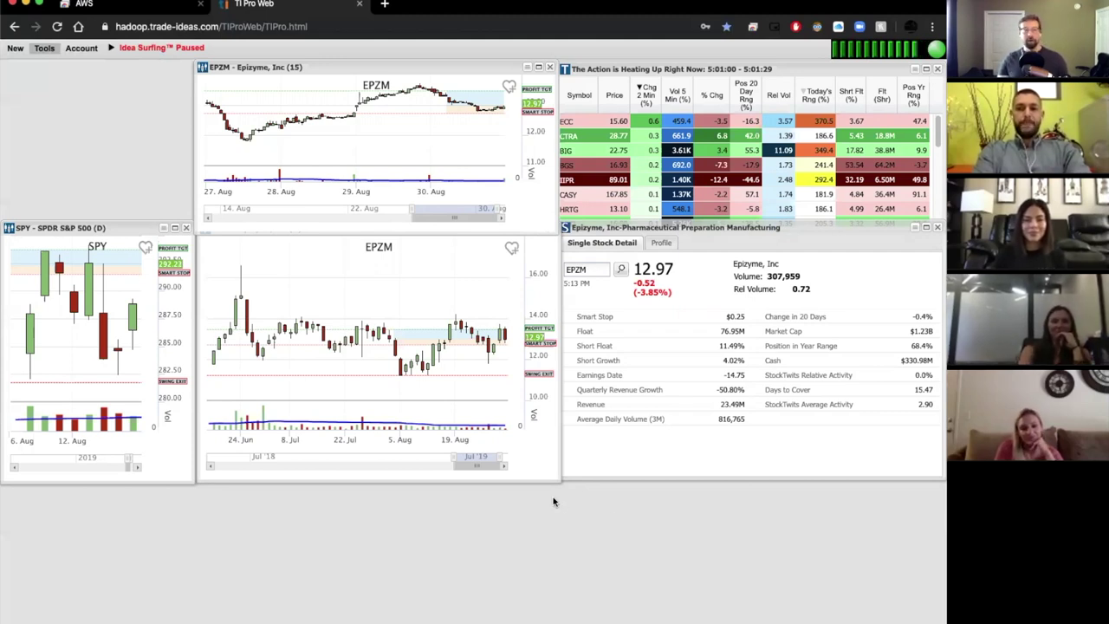
Close all windows from the Current Windows list, removing the loaded charts, Top List and stock details
click(80, 47)
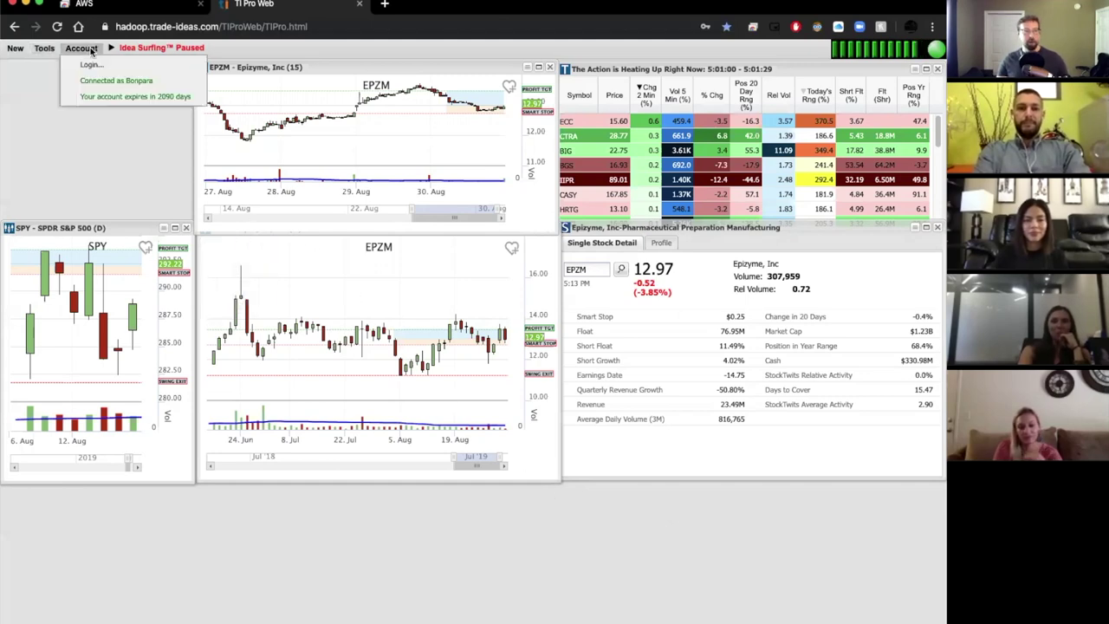
click(47, 49)
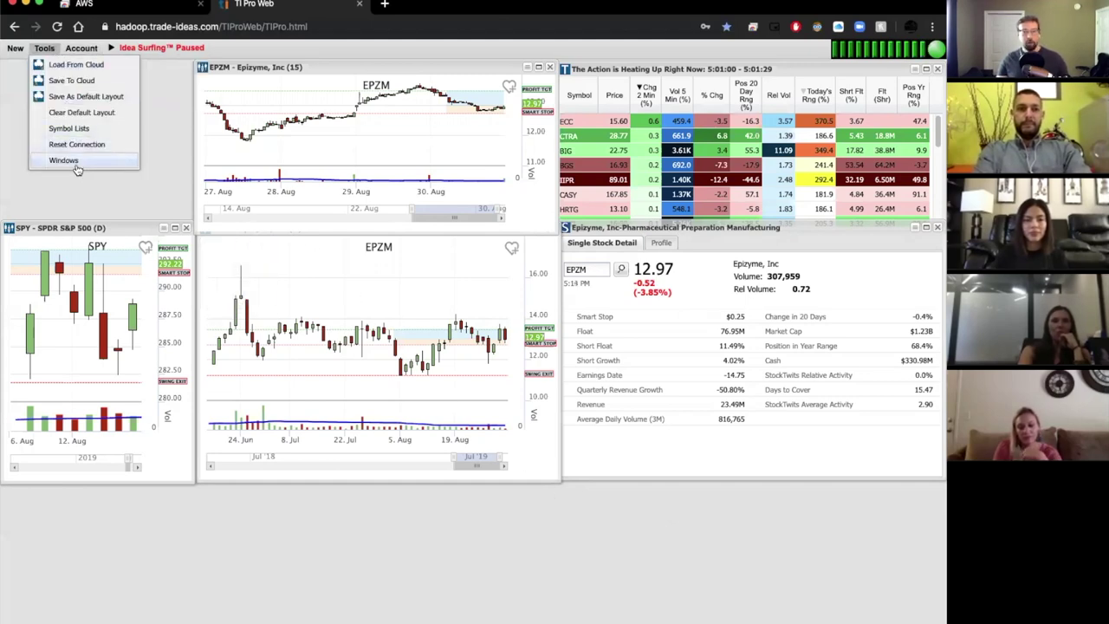
click(75, 165)
click(513, 392)
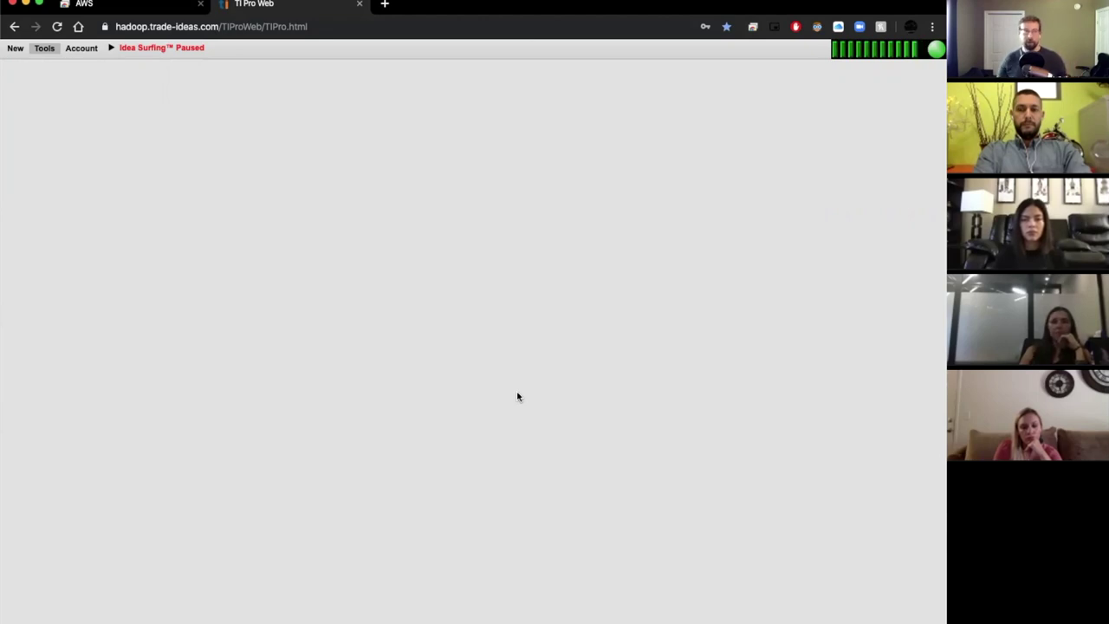
Add a Relative Volume Leaders top list at upper right and a Breaking out on Volume alerts window at top left
click(17, 48)
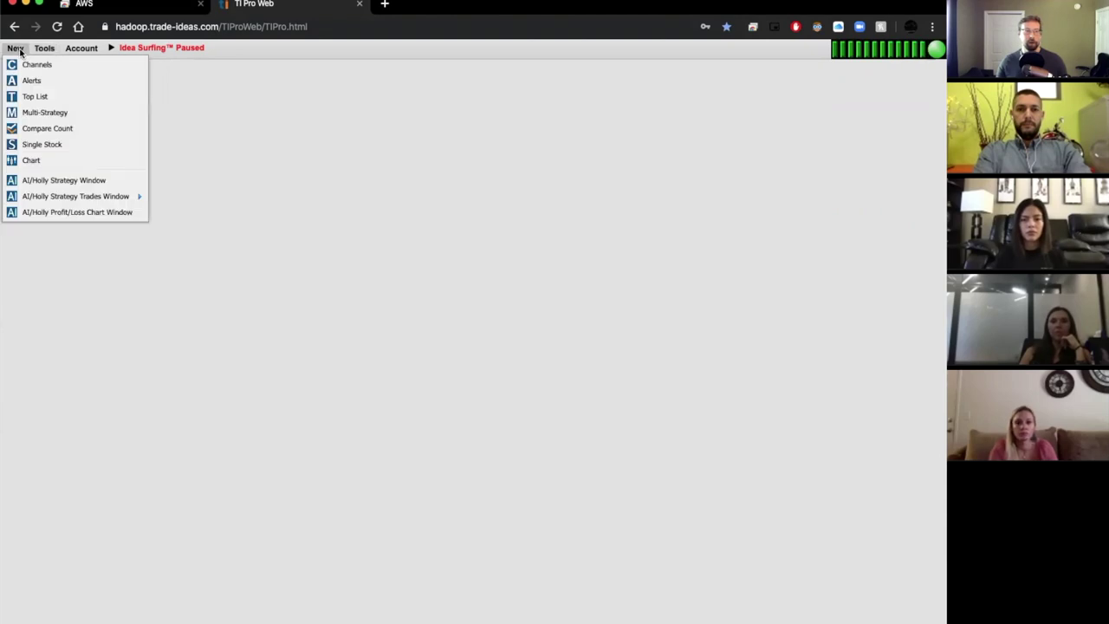
click(35, 98)
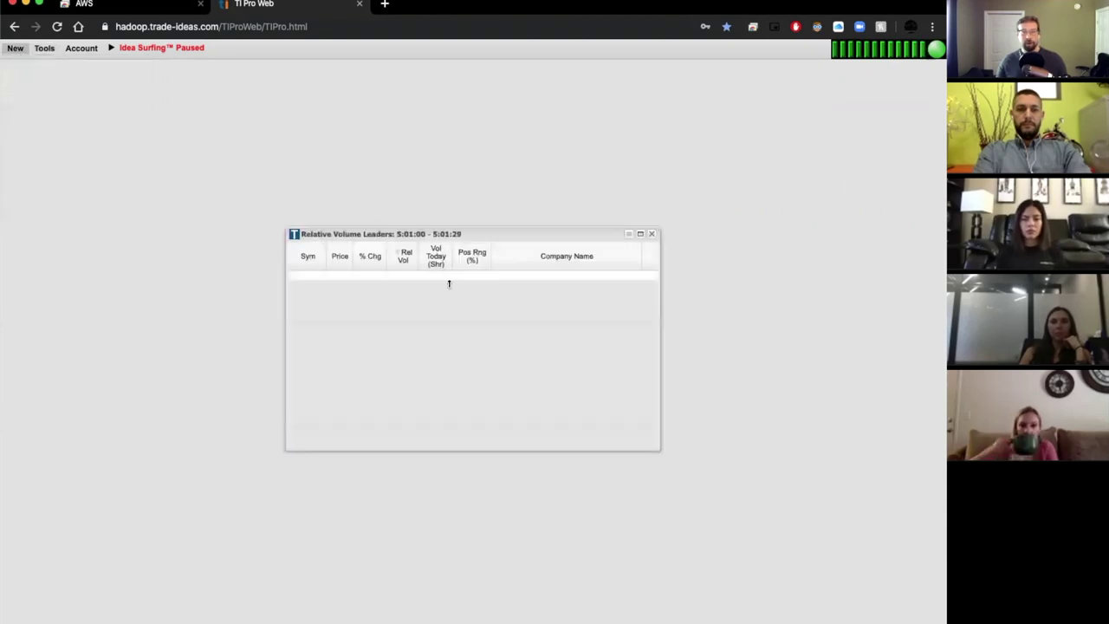
drag(454, 233, 693, 94)
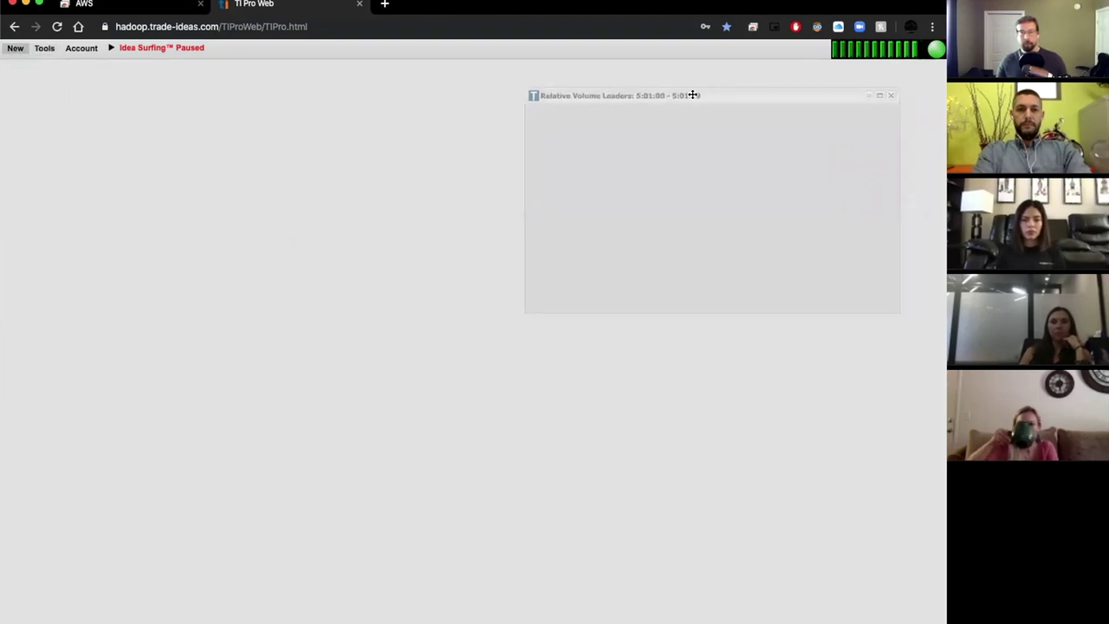
click(15, 47)
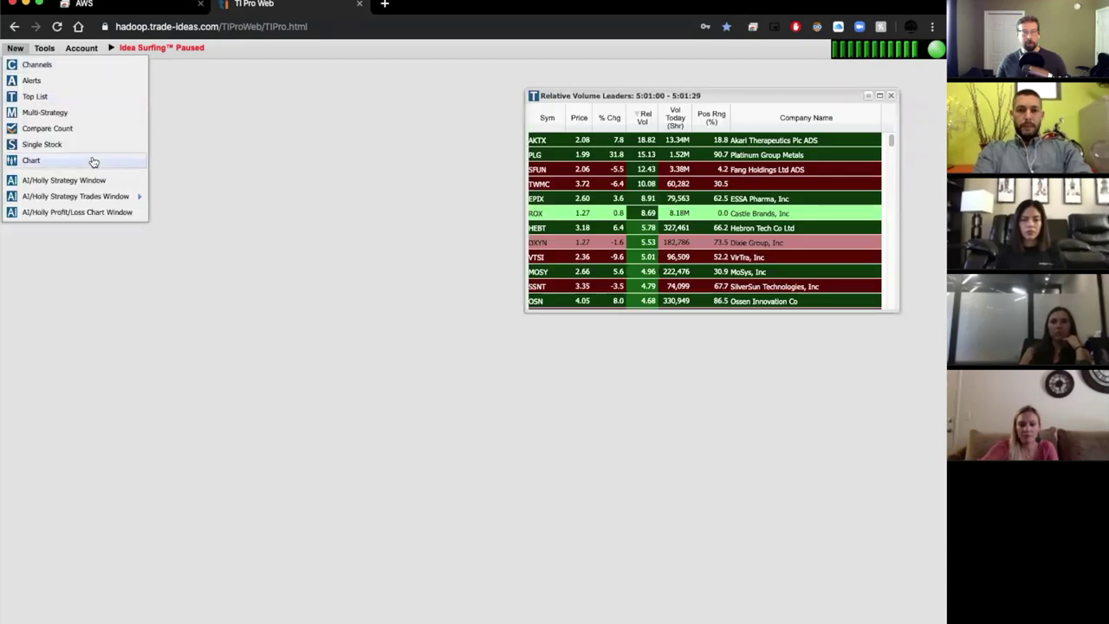
click(52, 83)
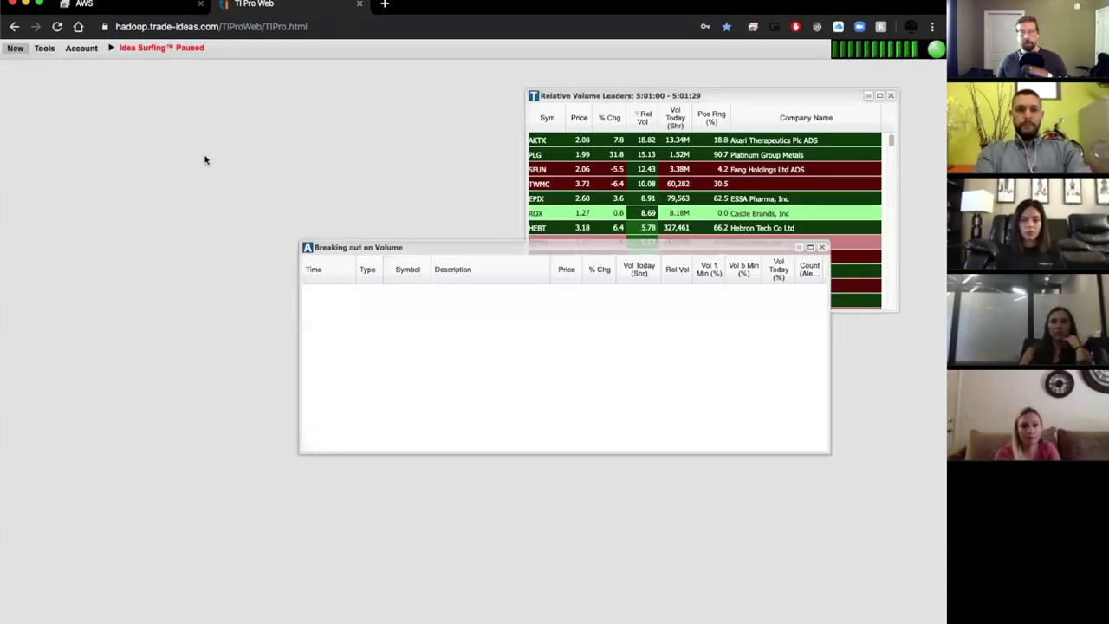
drag(410, 247, 158, 89)
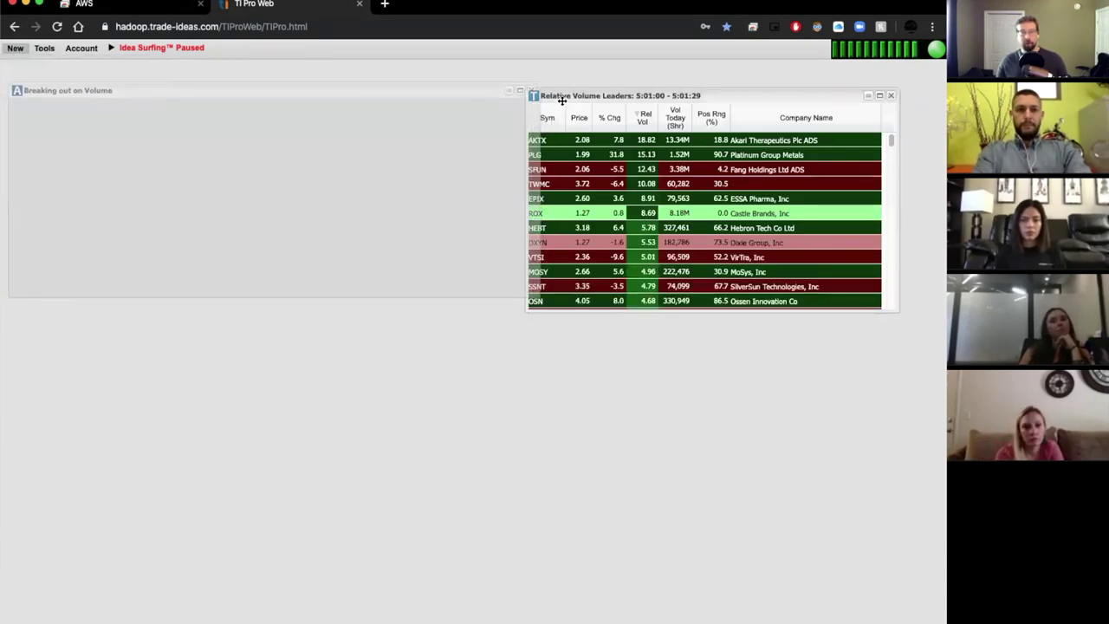
mouse_move(732, 97)
mouse_down()
mouse_move(735, 87)
mouse_move(716, 84)
mouse_up()
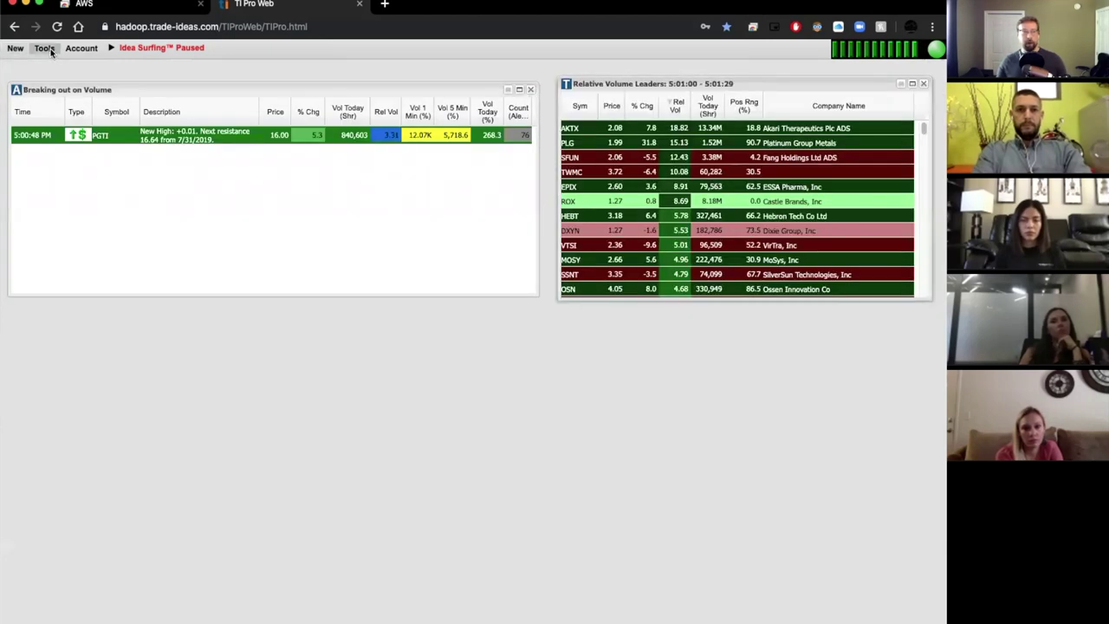
Add a QQQ chart window, turn on its symbol linking, and move it down and left
click(44, 48)
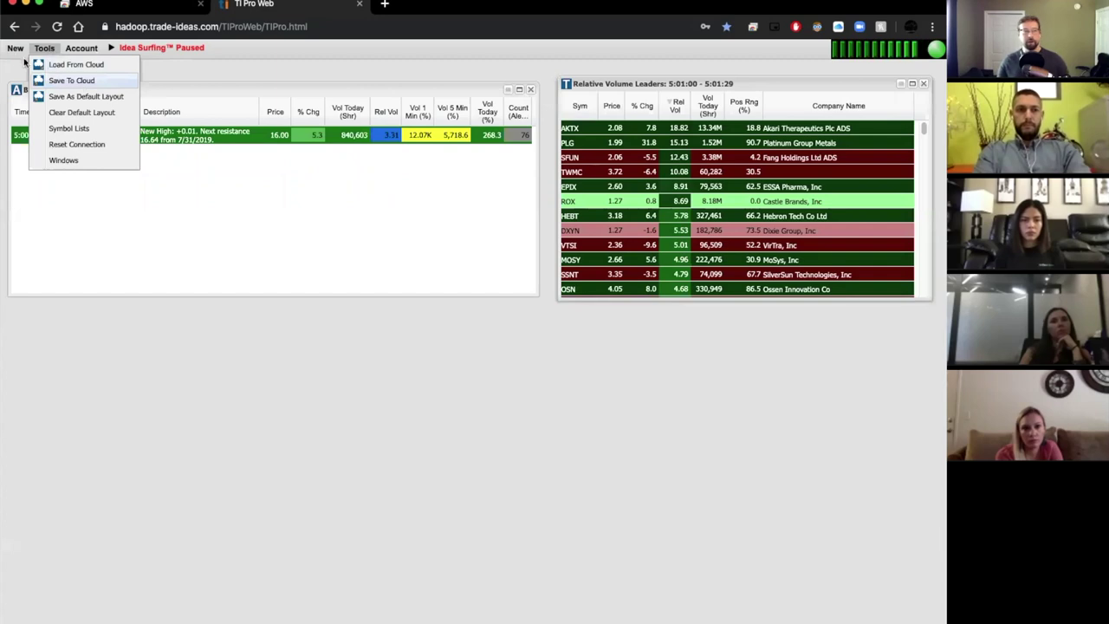
click(15, 49)
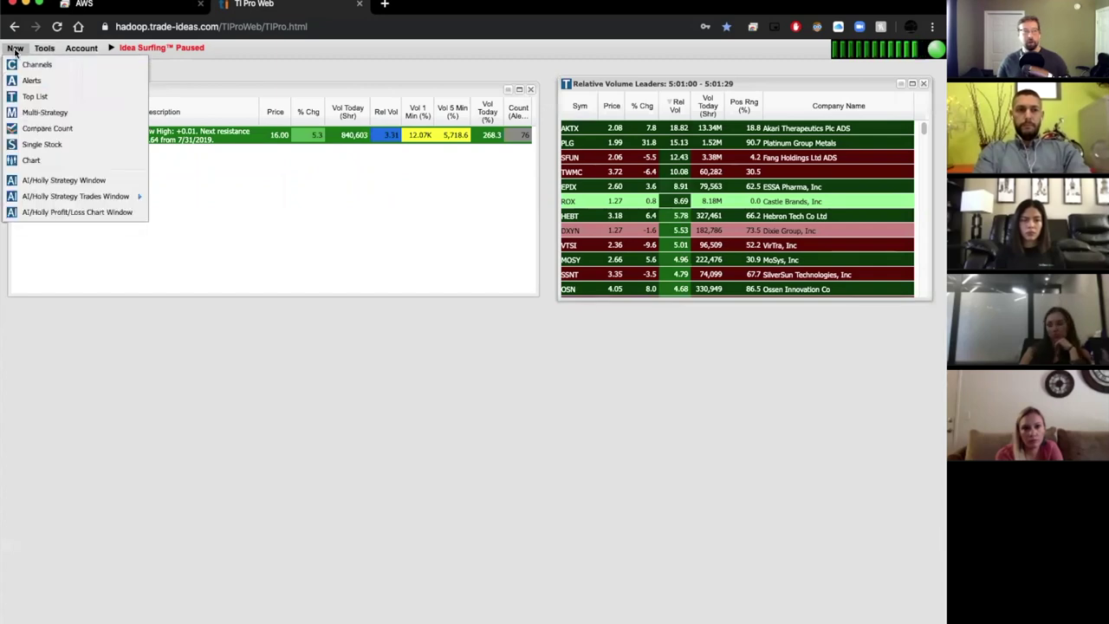
click(39, 161)
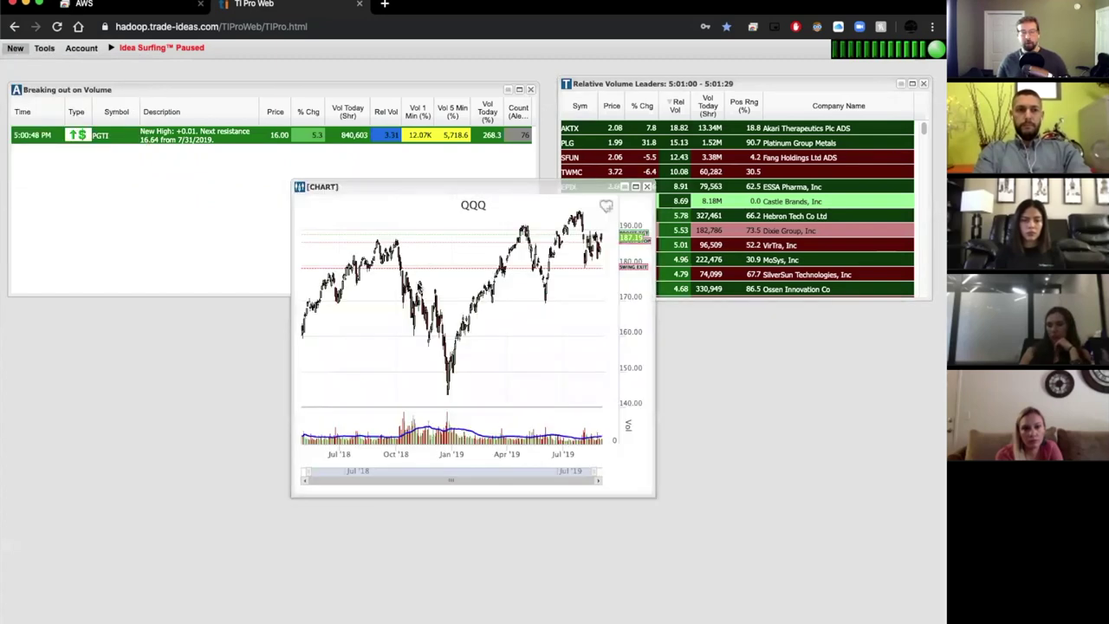
drag(459, 194, 382, 301)
right_click(396, 425)
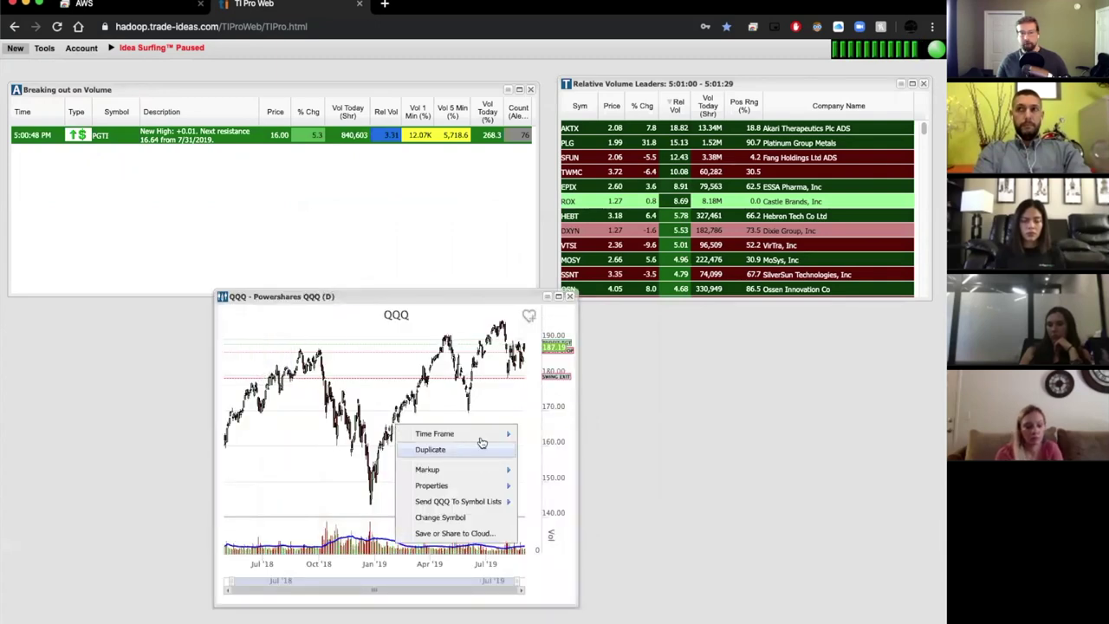
mouse_move(491, 478)
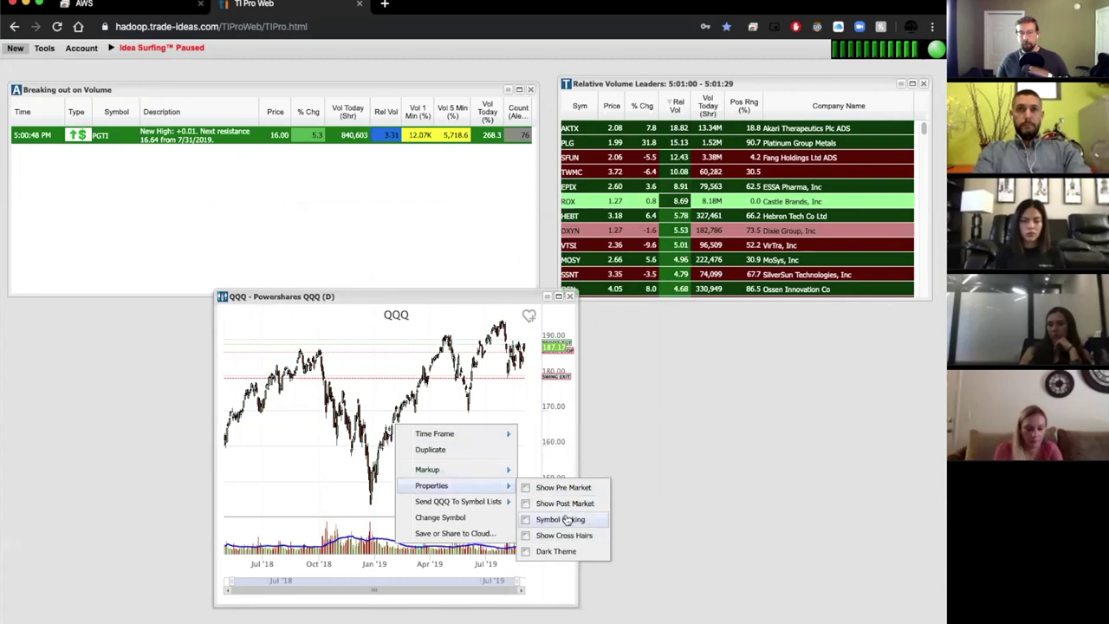
click(564, 519)
drag(407, 301, 295, 308)
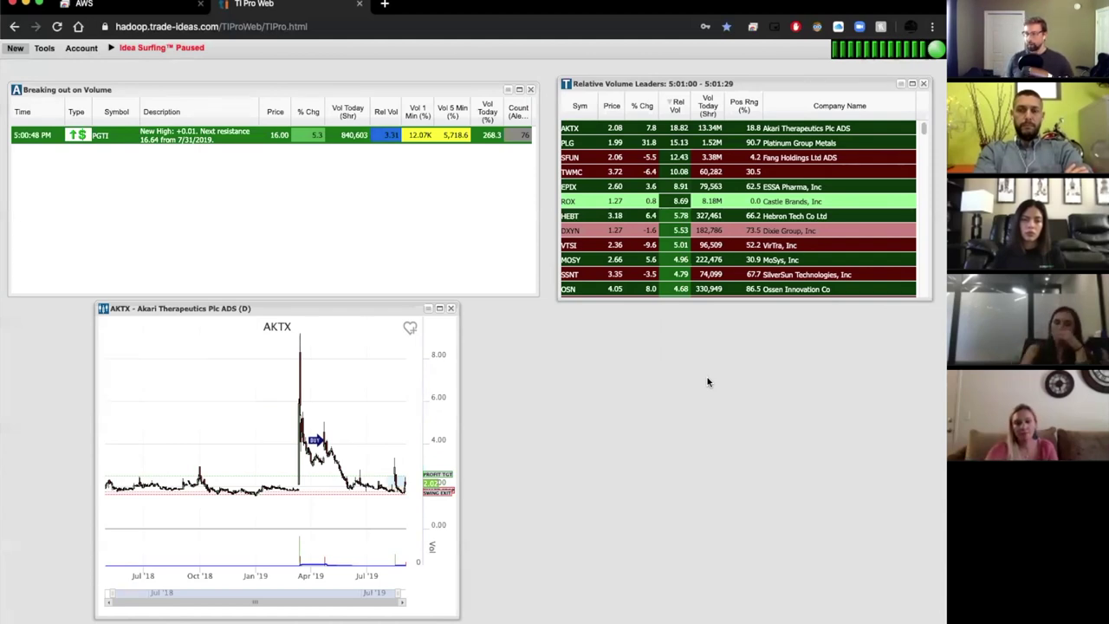
Open the context options for the SFUN row in the Relative Volume Leaders list
right_click(699, 160)
click(708, 166)
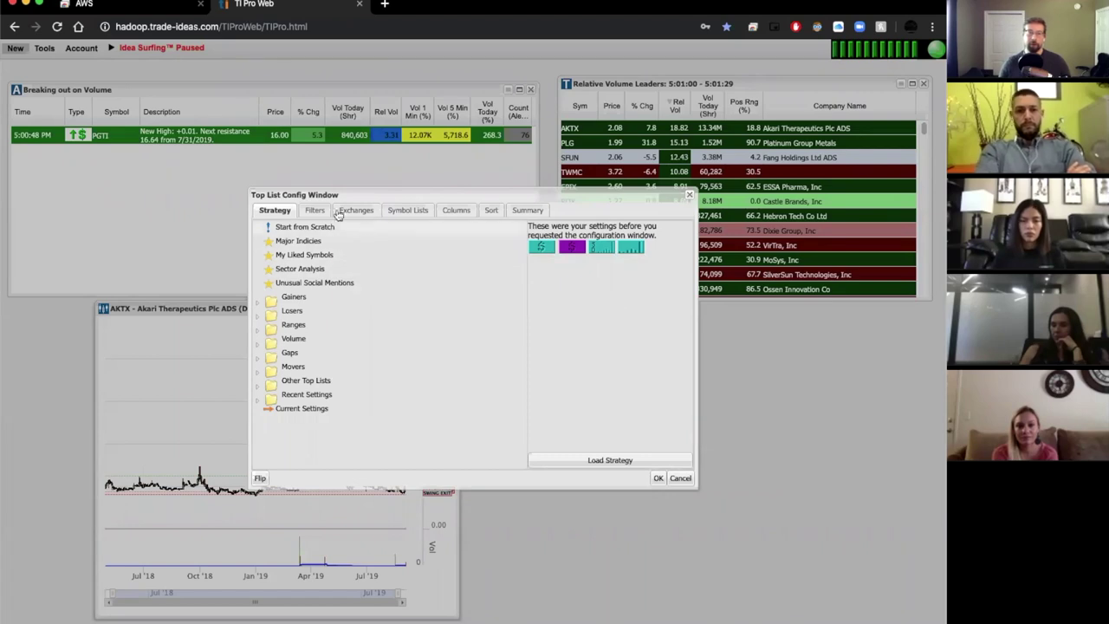
click(311, 212)
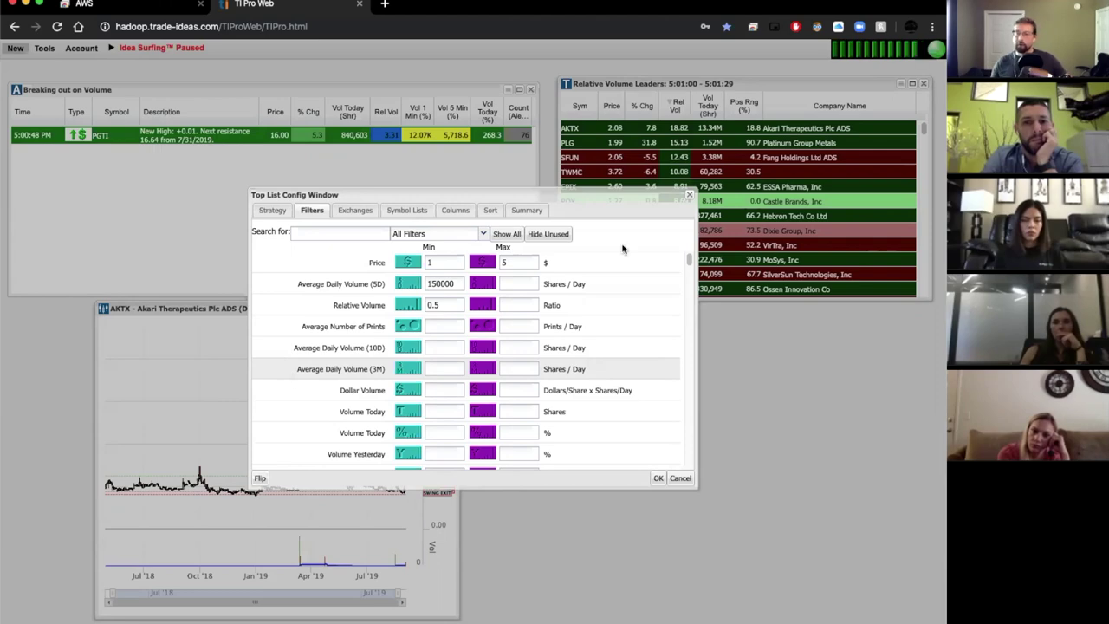
click(688, 195)
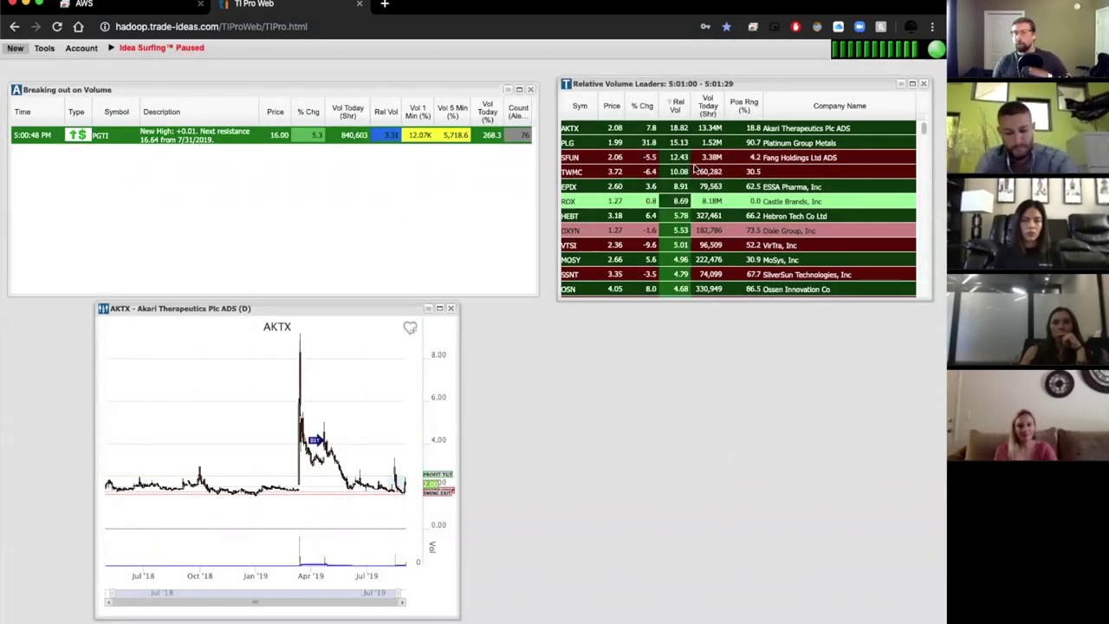
right_click(679, 130)
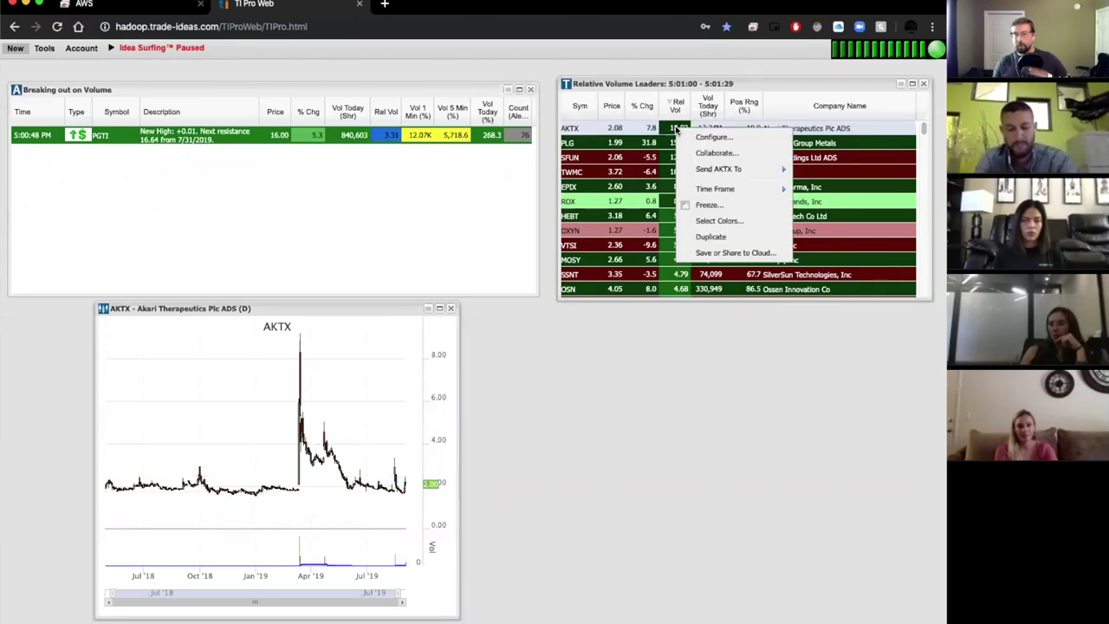
click(713, 137)
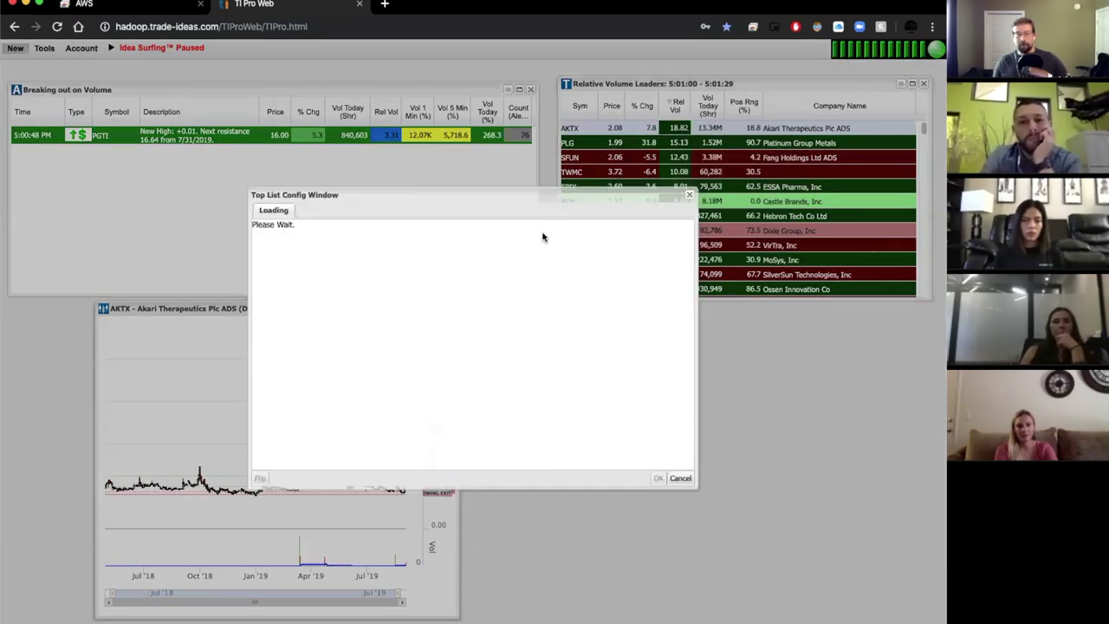
click(310, 210)
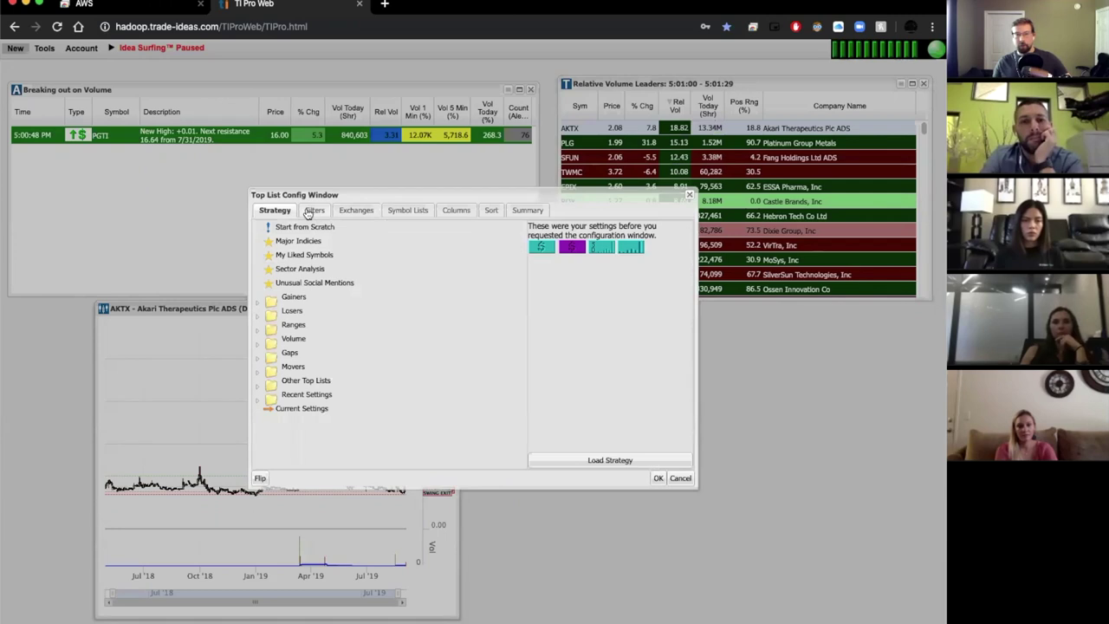
right_click(404, 286)
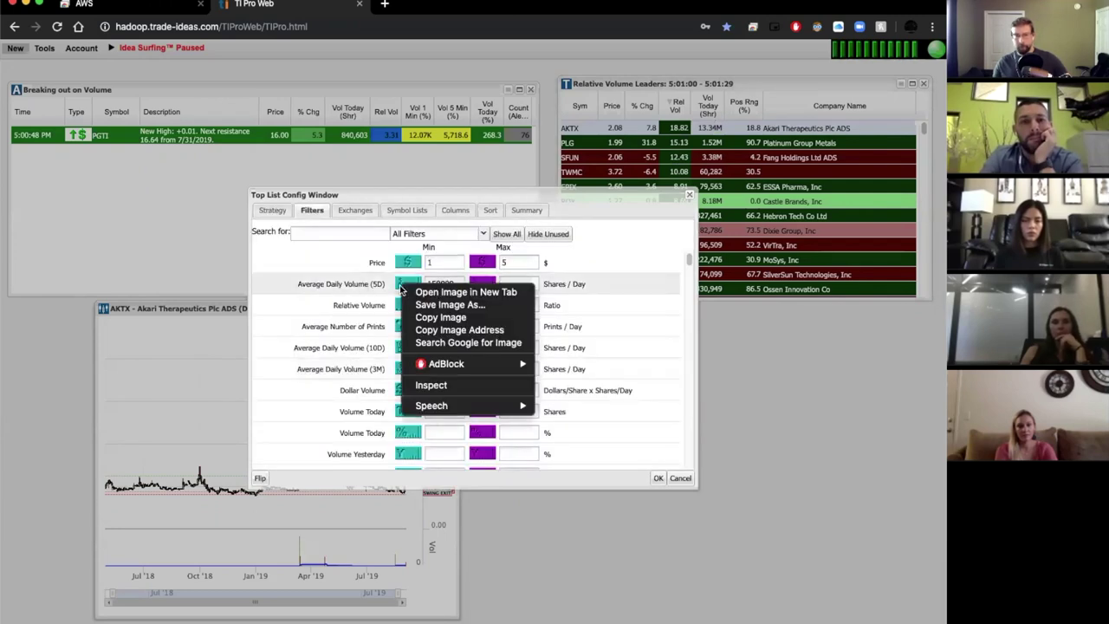
click(355, 289)
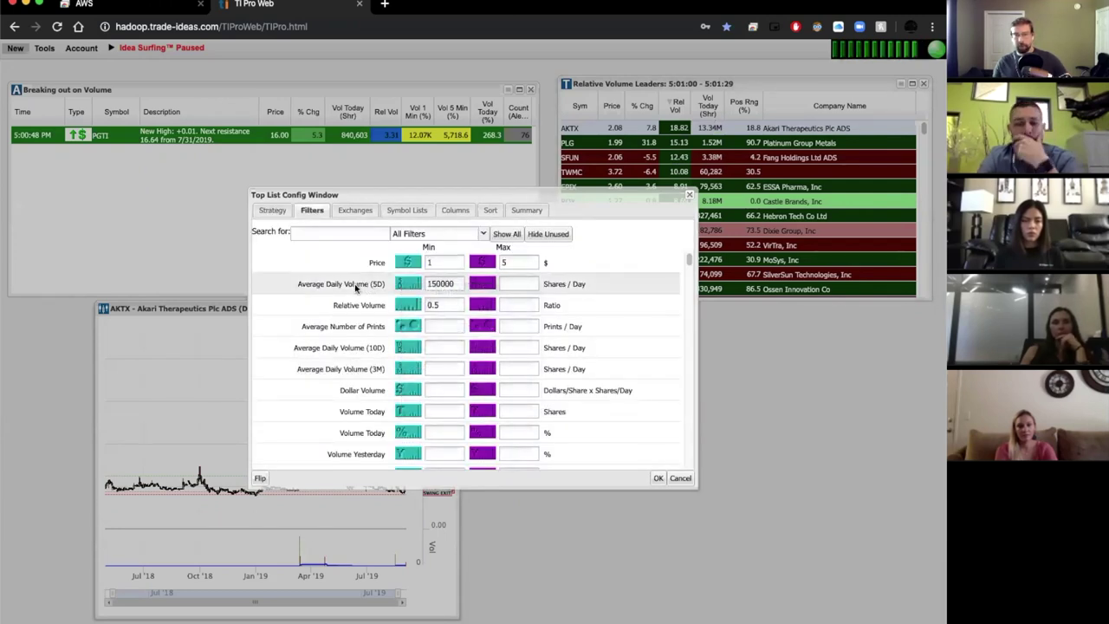
click(275, 210)
click(313, 211)
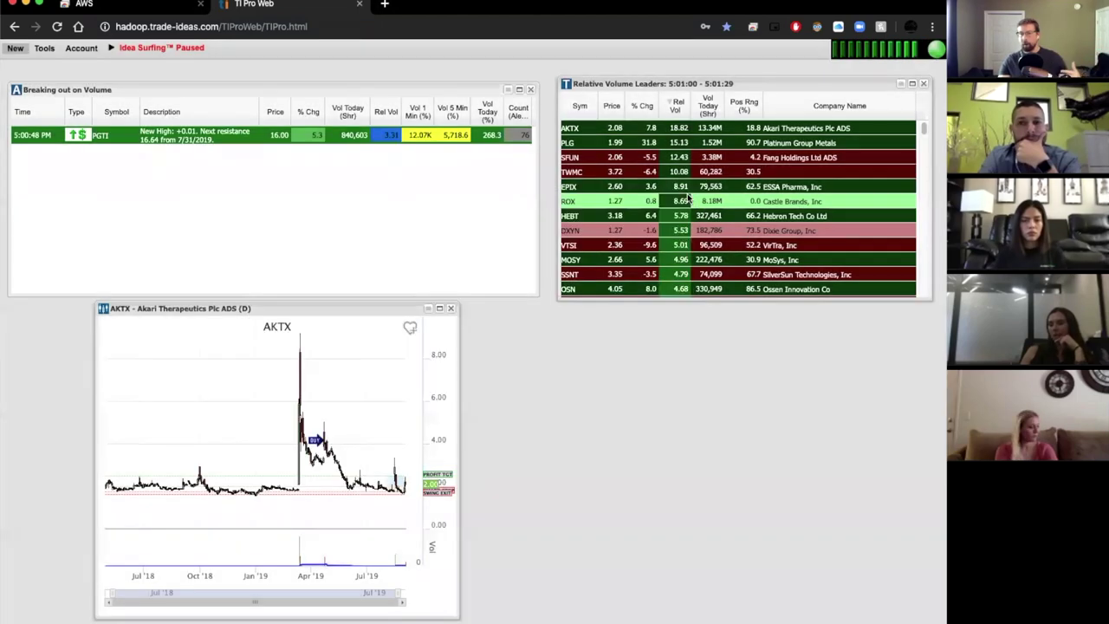
click(689, 195)
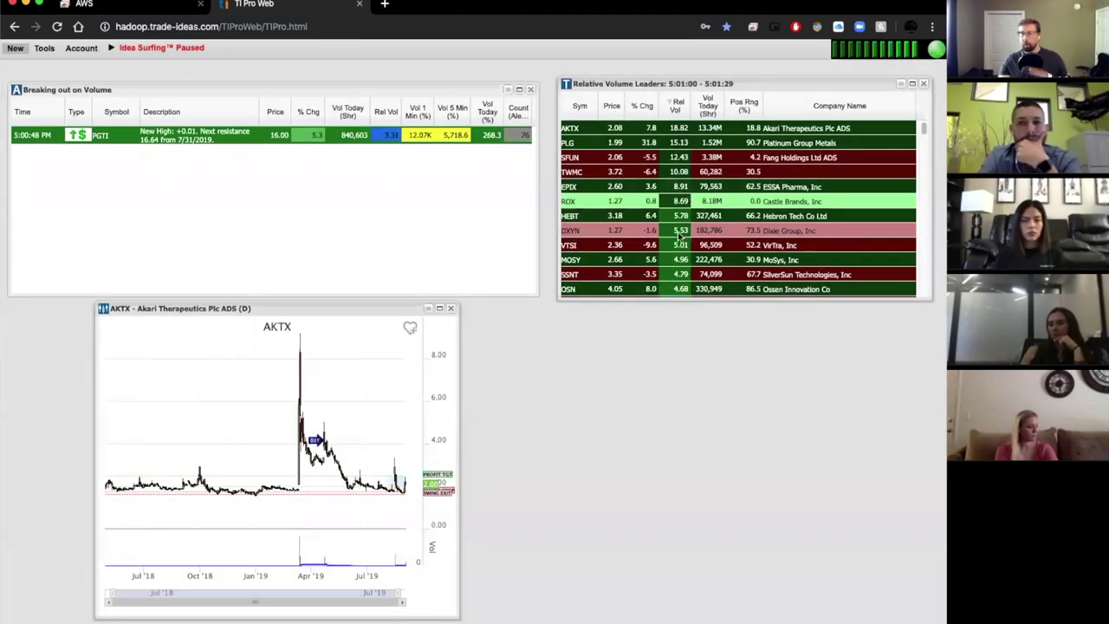
Sort the leaders by relative volume, highest first, and zoom into the AKTX chart
click(674, 108)
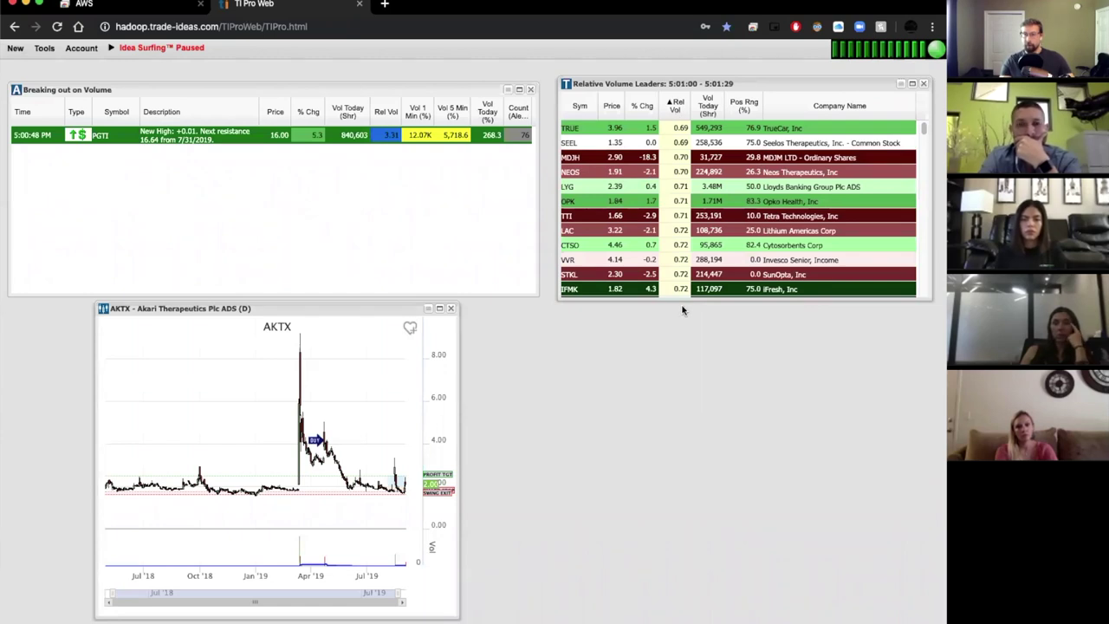
click(675, 107)
click(638, 130)
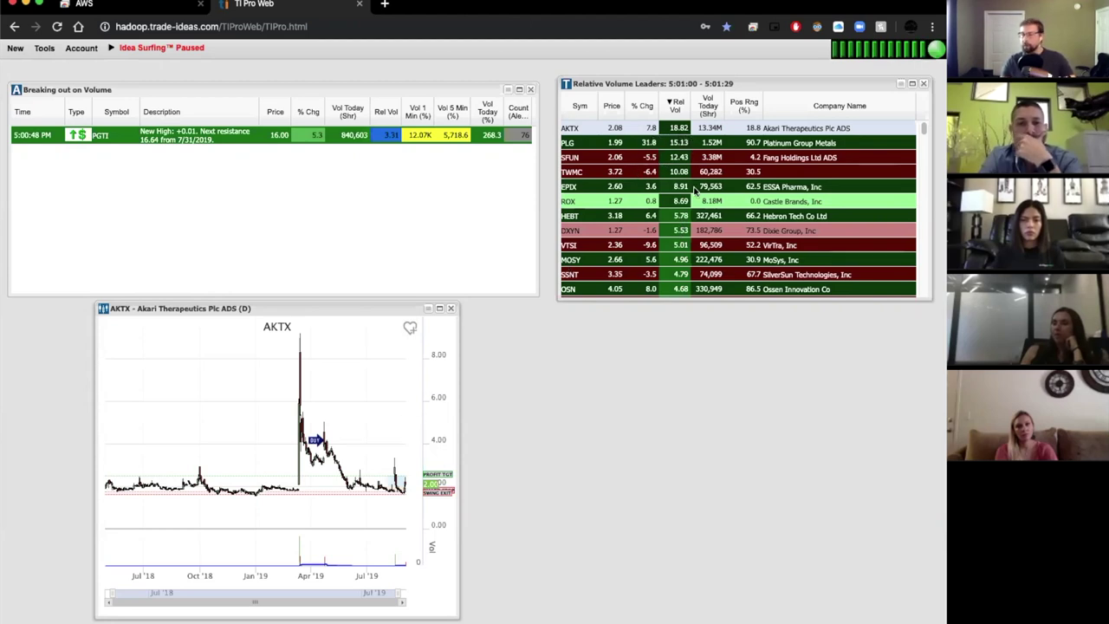
scroll(389, 482, up, 1)
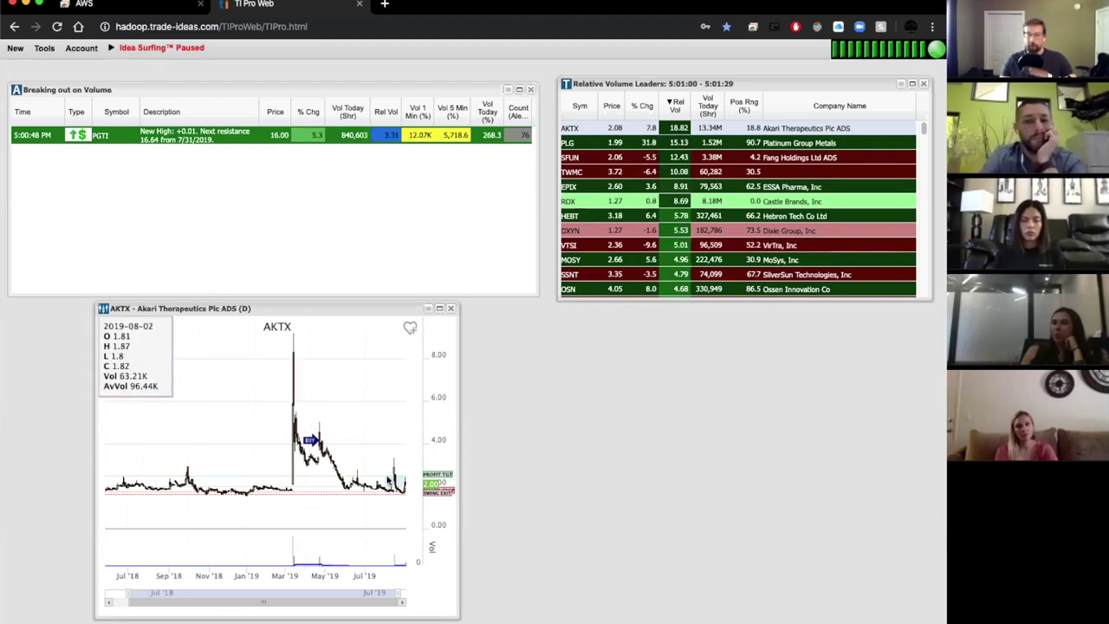
scroll(388, 481, up, 6)
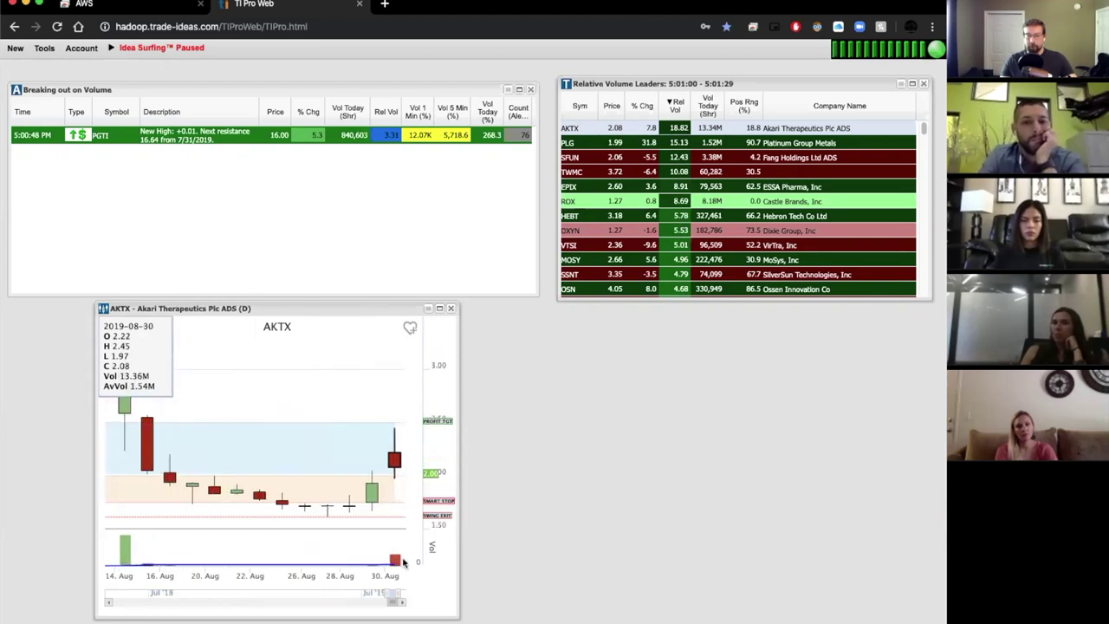
Chart PLG and zoom it, then switch the linked chart to HEBT daily
click(682, 144)
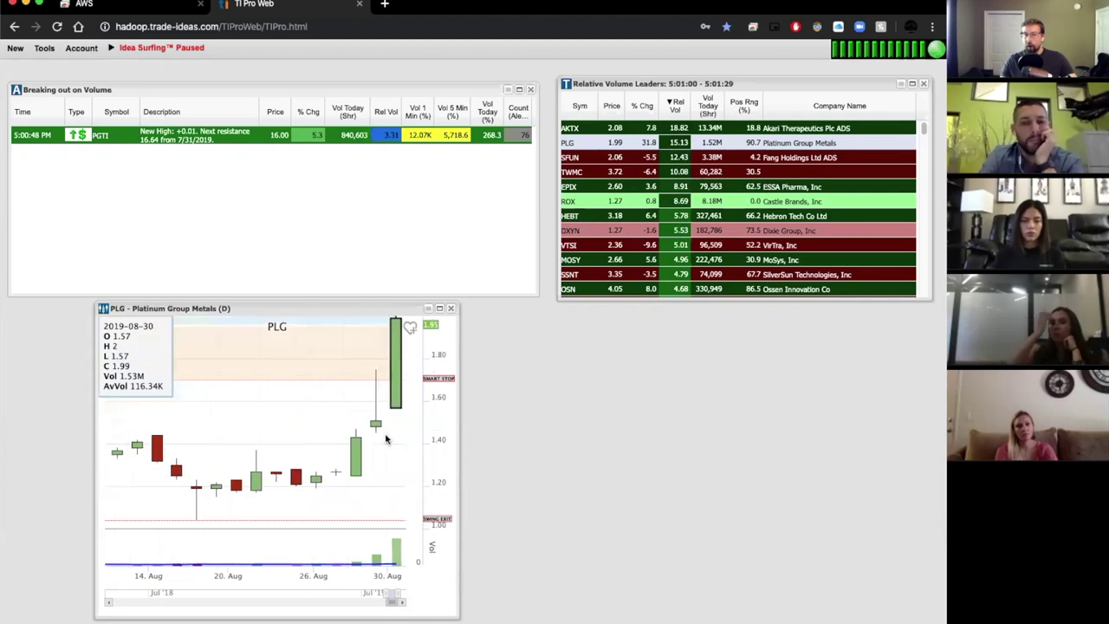
scroll(381, 443, down, 3)
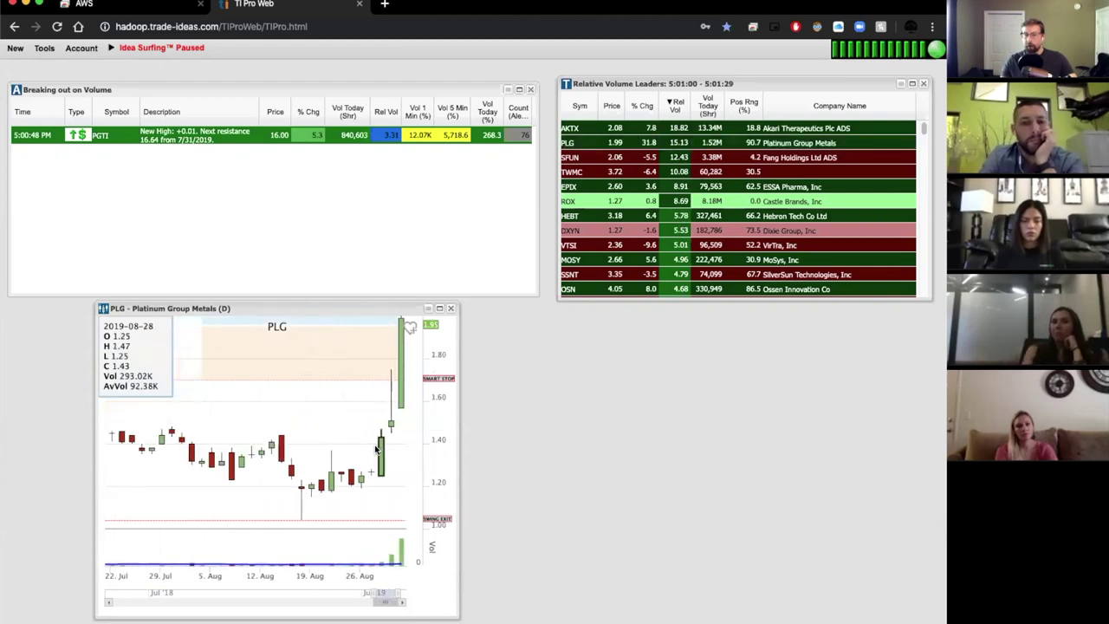
scroll(377, 448, up, 1)
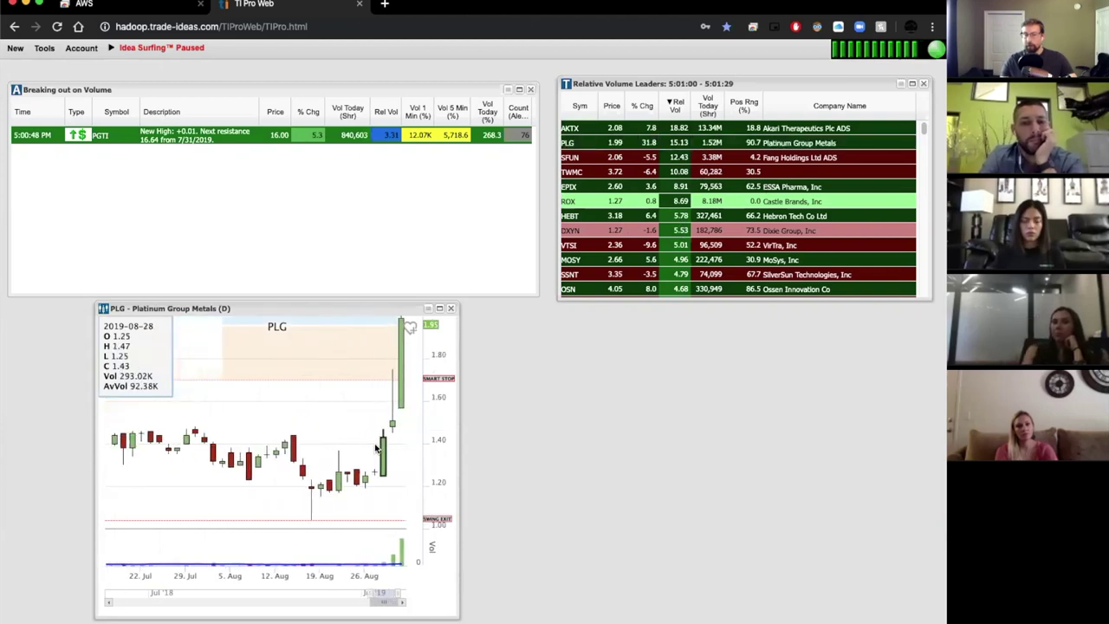
click(681, 221)
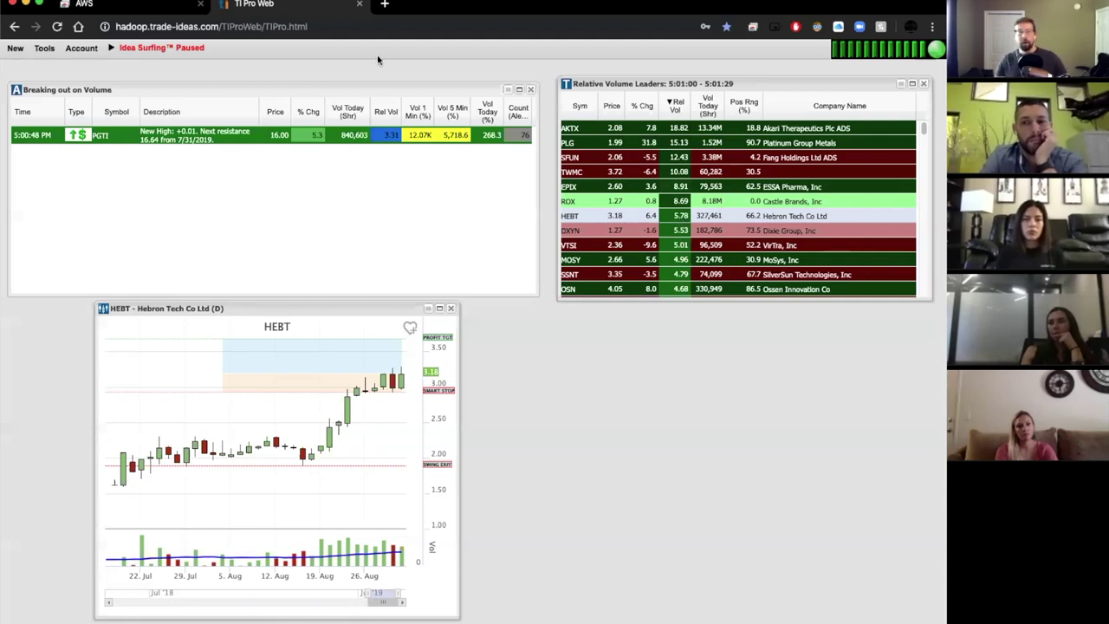
In the remote desktop Trade Ideas Pro session, close all unpinned windows
click(158, 7)
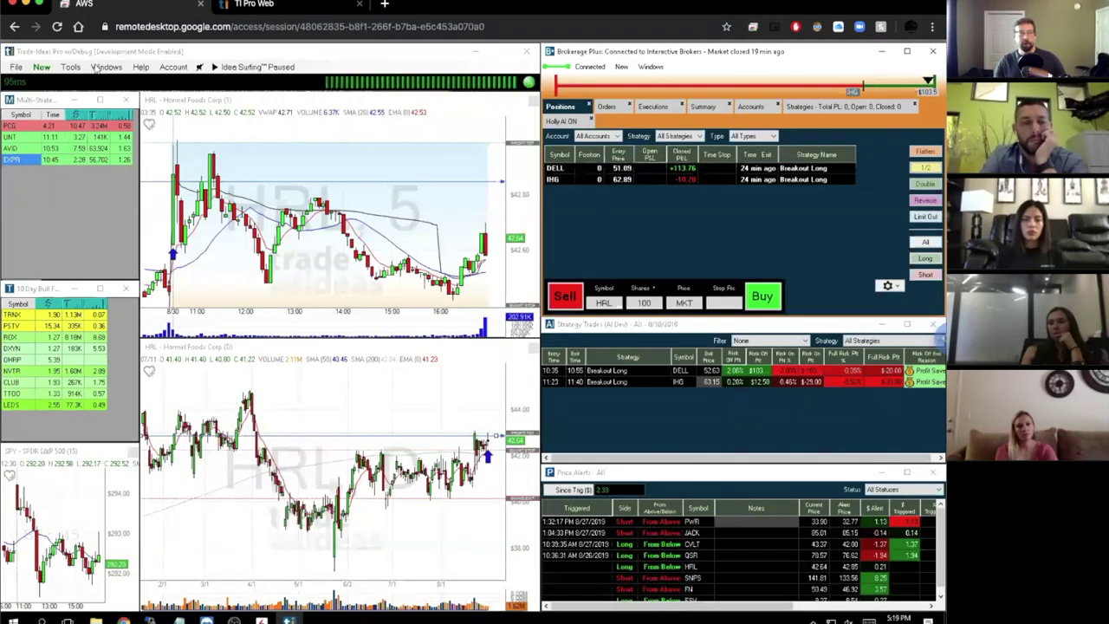
click(104, 68)
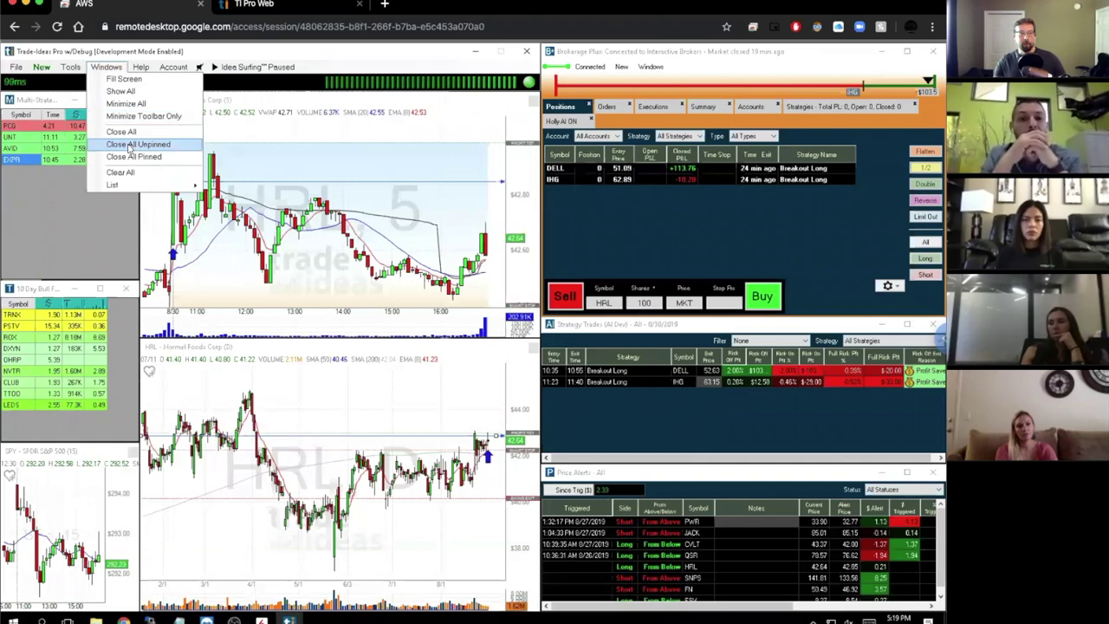
click(130, 144)
Load the saved Scan 2.0 layout from the cloud list
click(15, 68)
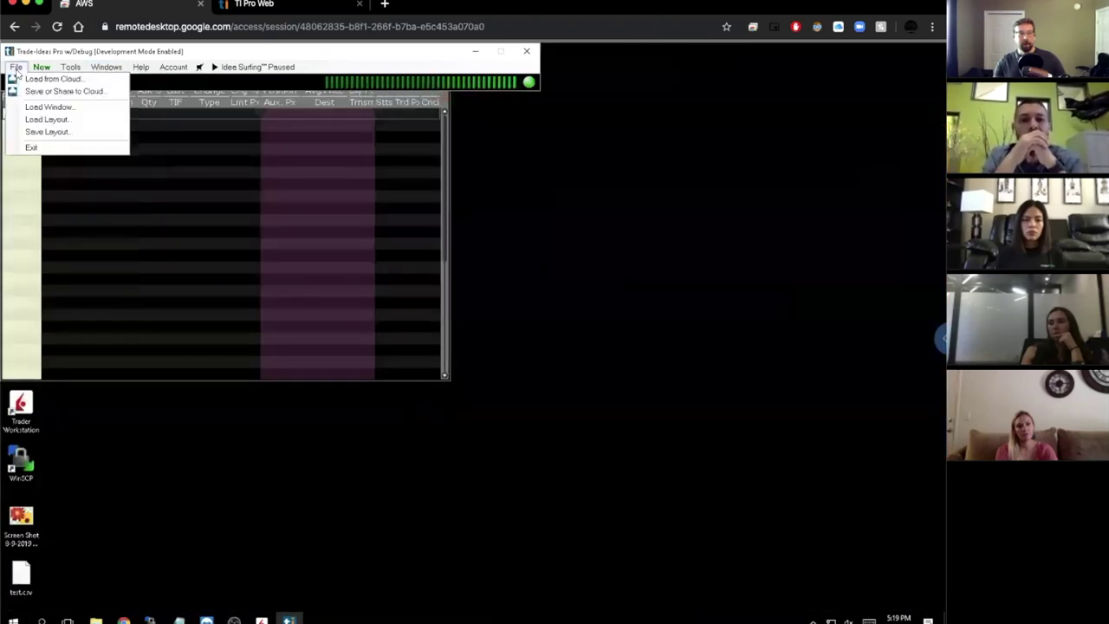
click(43, 78)
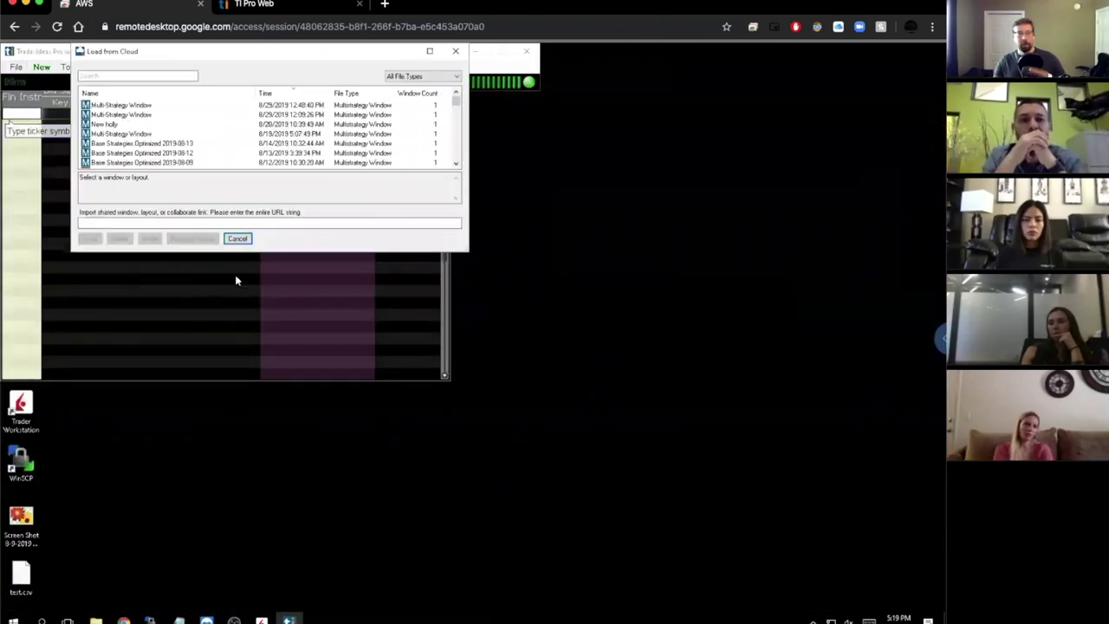
scroll(259, 160, down, 2)
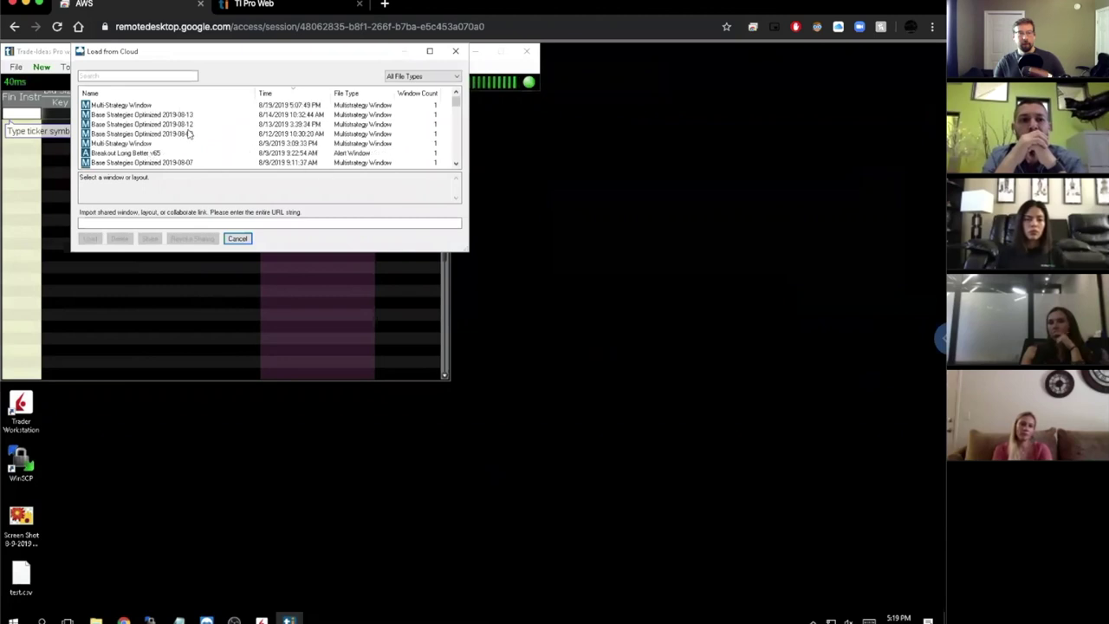
scroll(189, 134, down, 4)
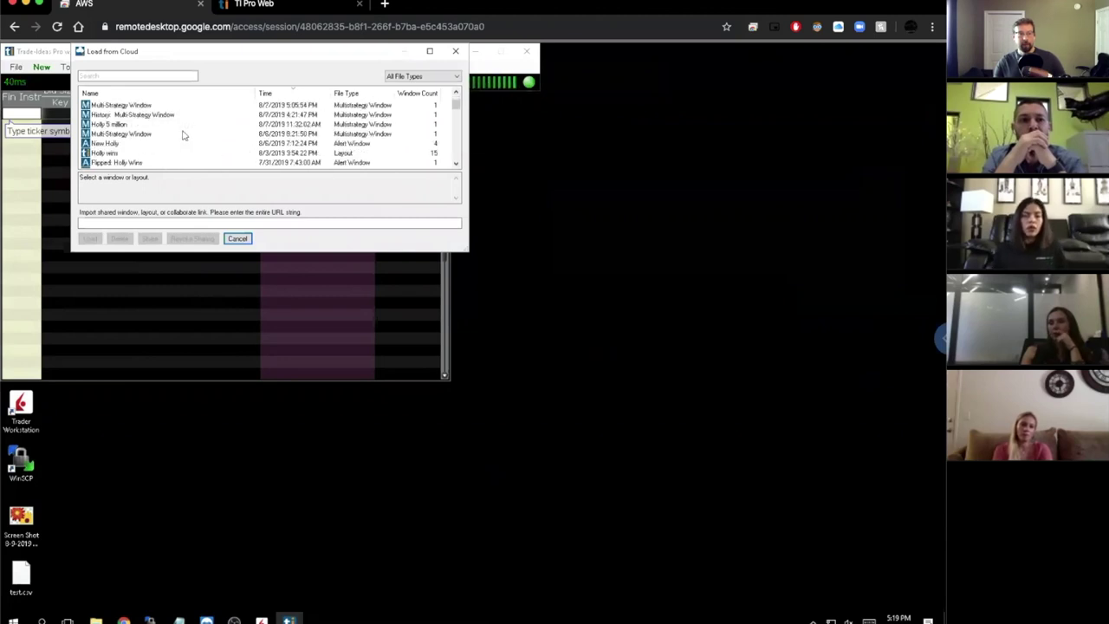
click(456, 164)
click(456, 164)
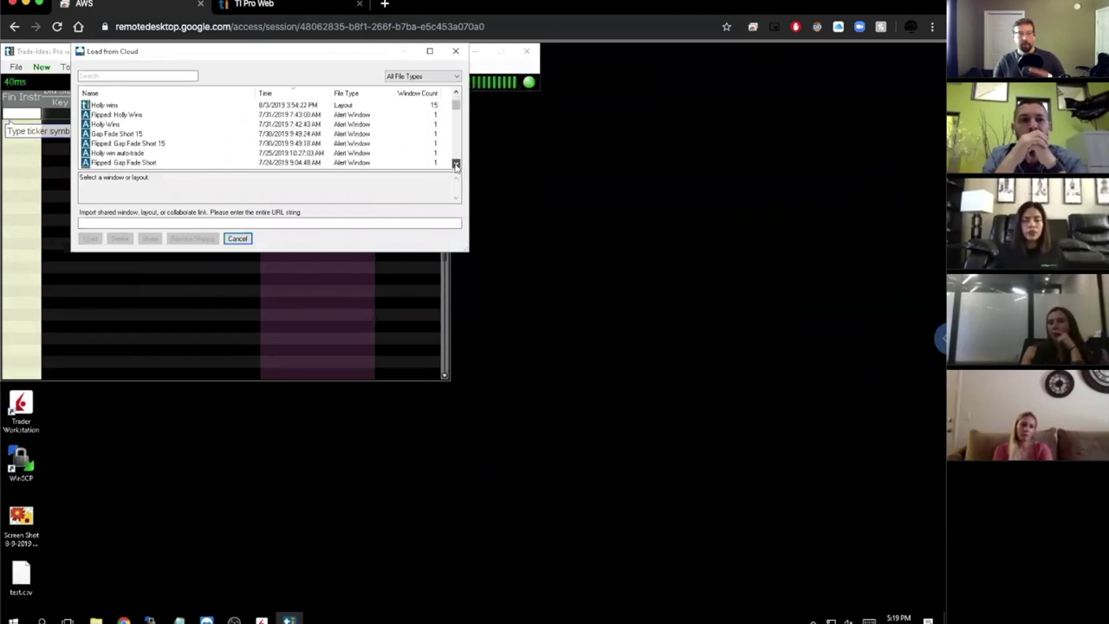
click(455, 163)
click(456, 164)
click(455, 166)
click(456, 166)
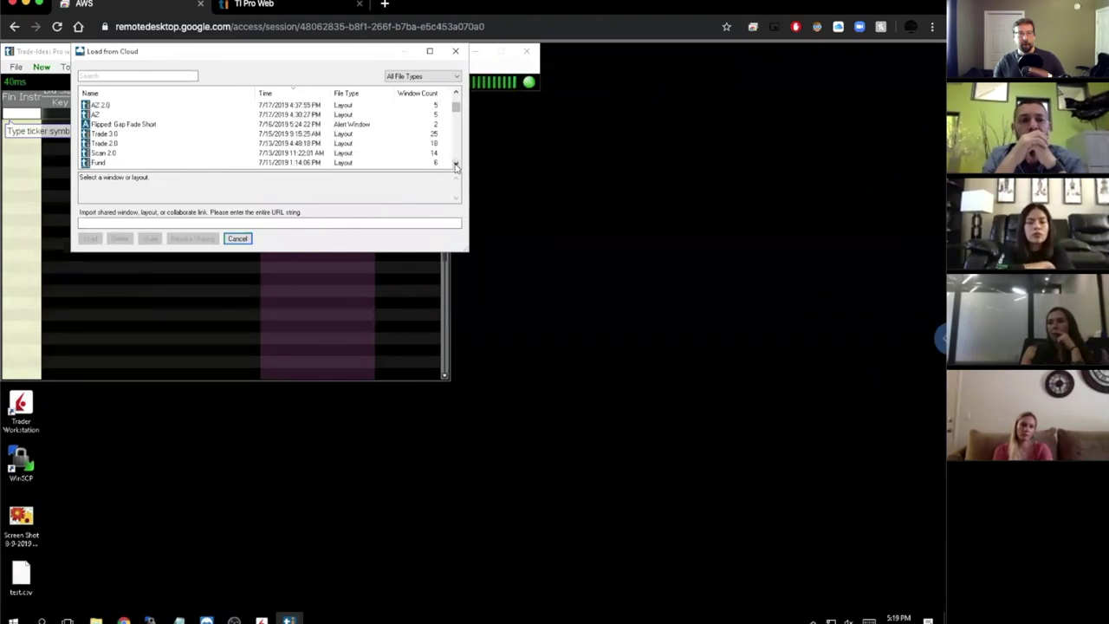
click(103, 153)
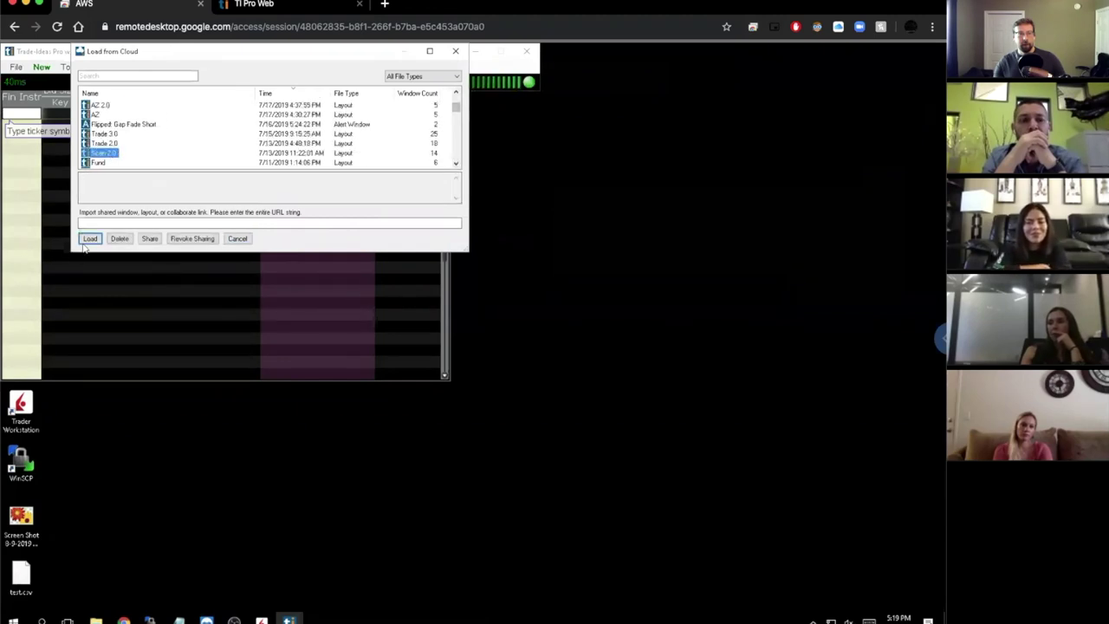
click(90, 238)
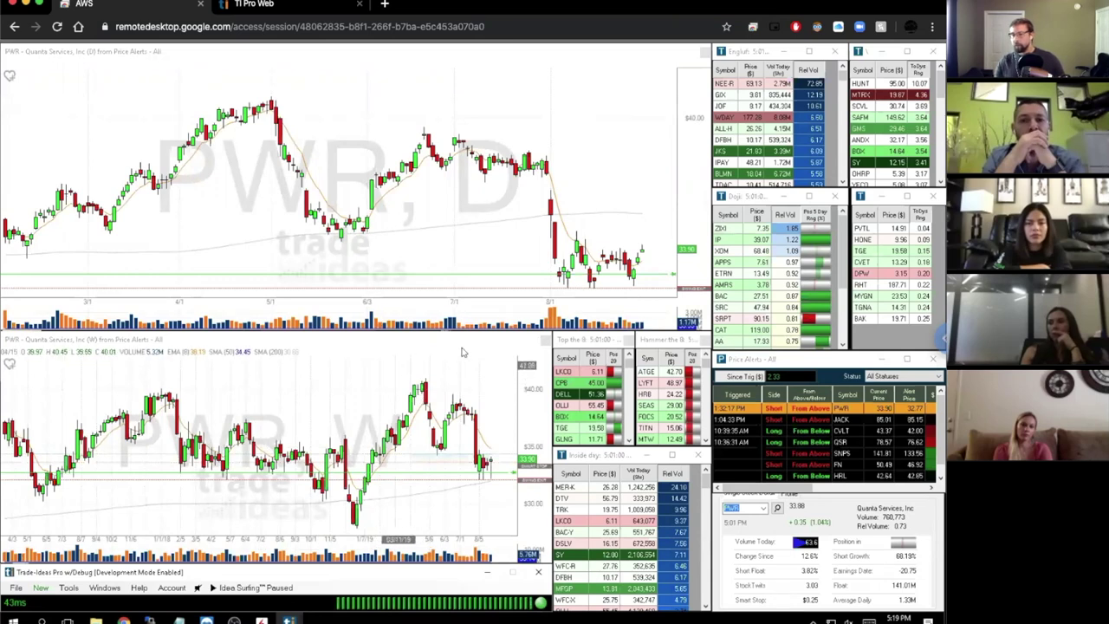
Chart LKCO from the Top list and ATGE from the Hammer list, then return to TI Pro Web
click(578, 372)
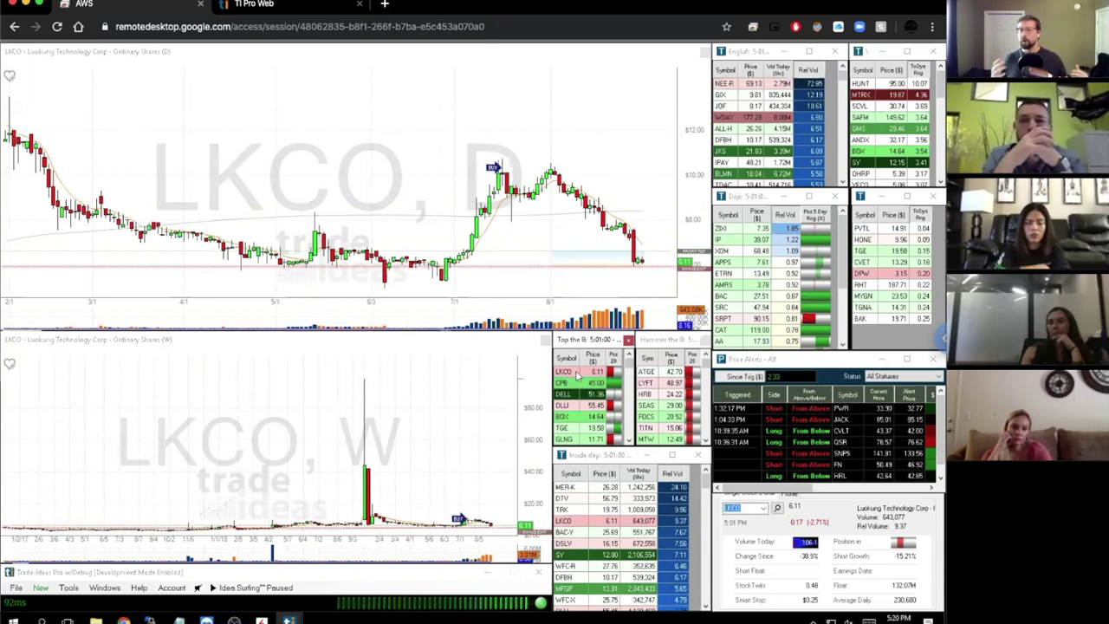
click(576, 374)
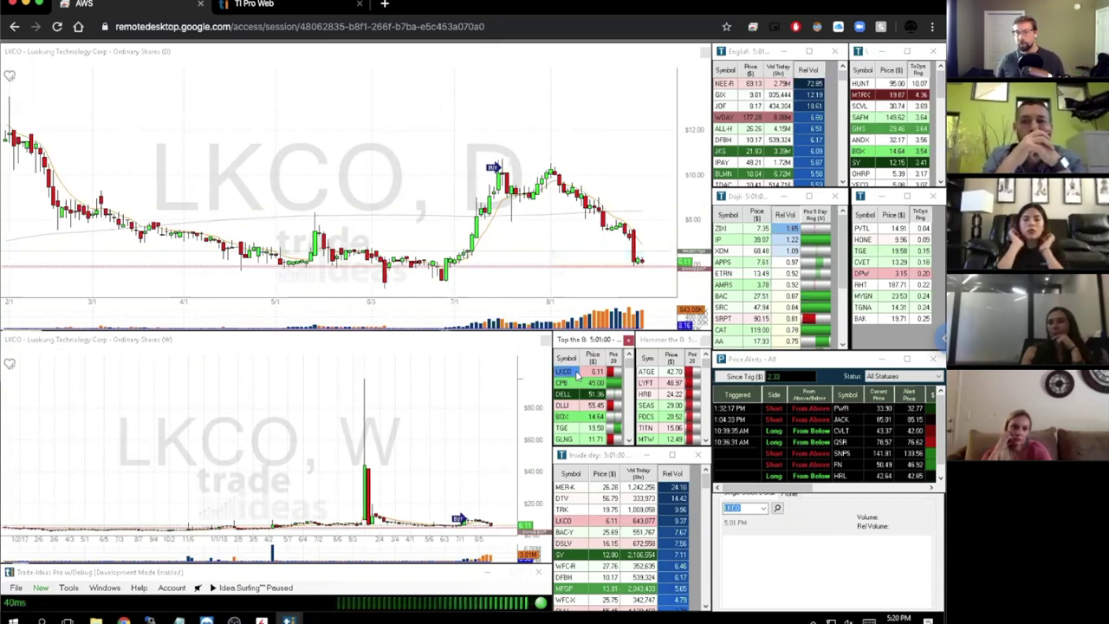
click(667, 372)
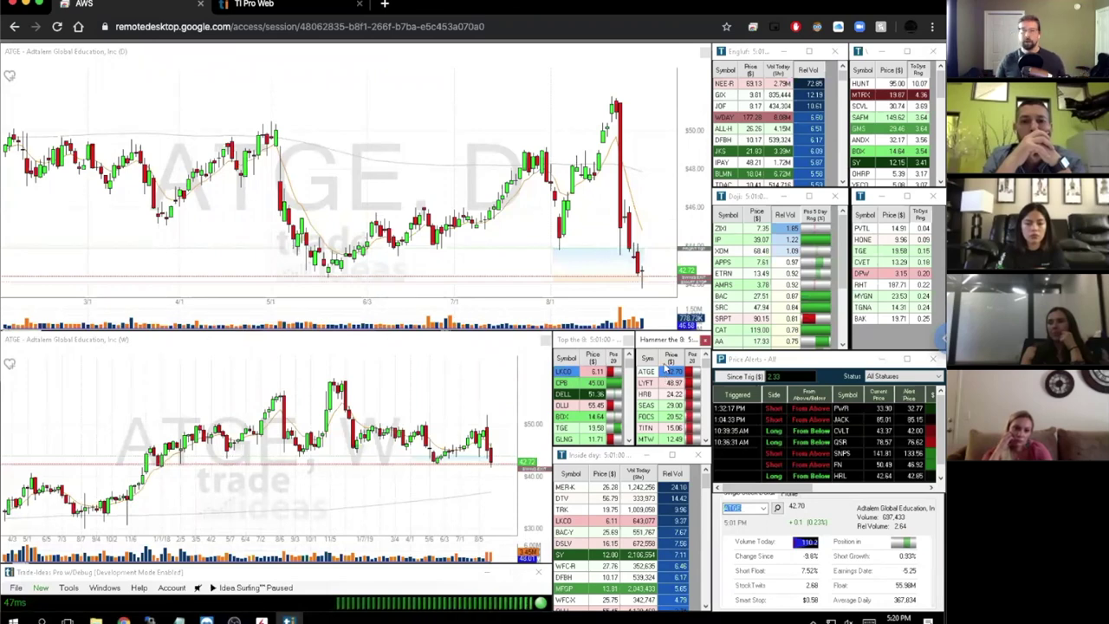
click(293, 11)
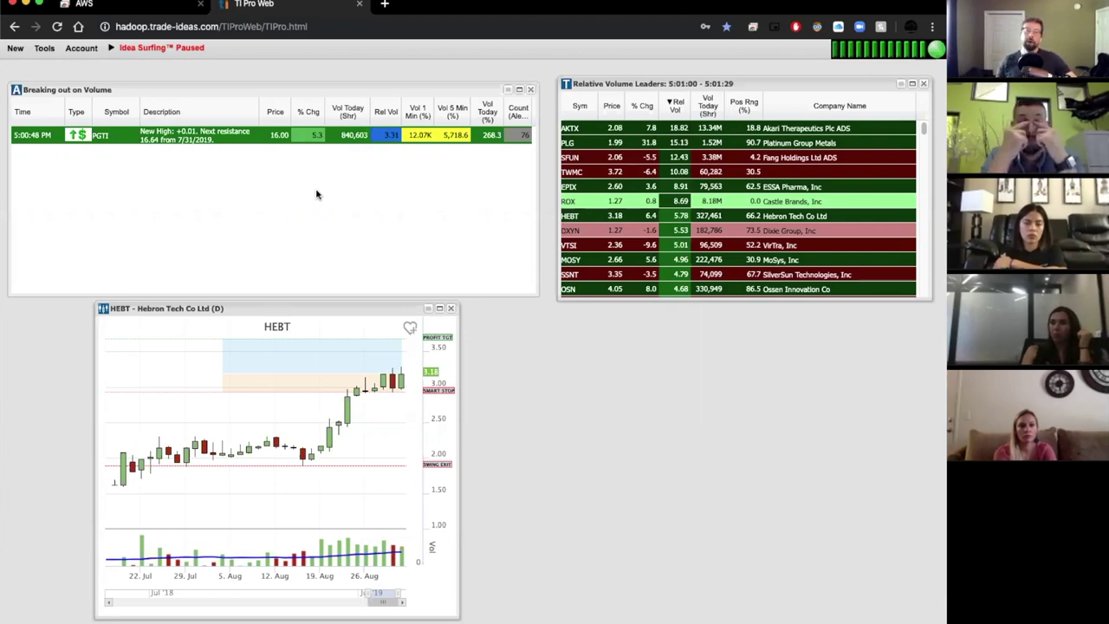
Turn on Play Sound in the Breaking out on Volume window's alert actions
right_click(317, 194)
click(353, 264)
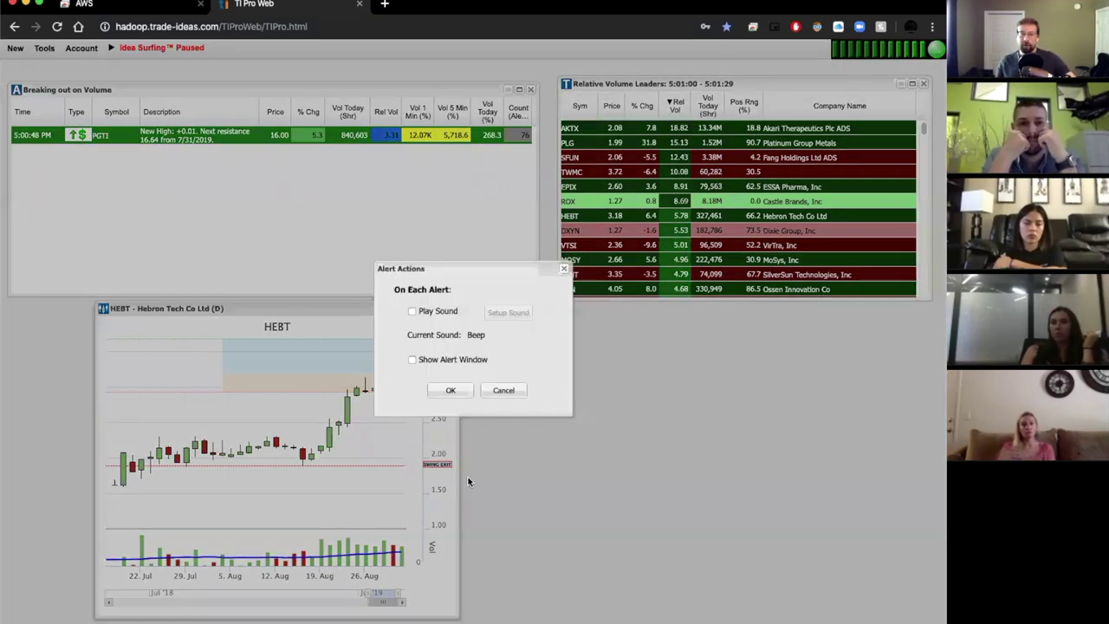
click(423, 313)
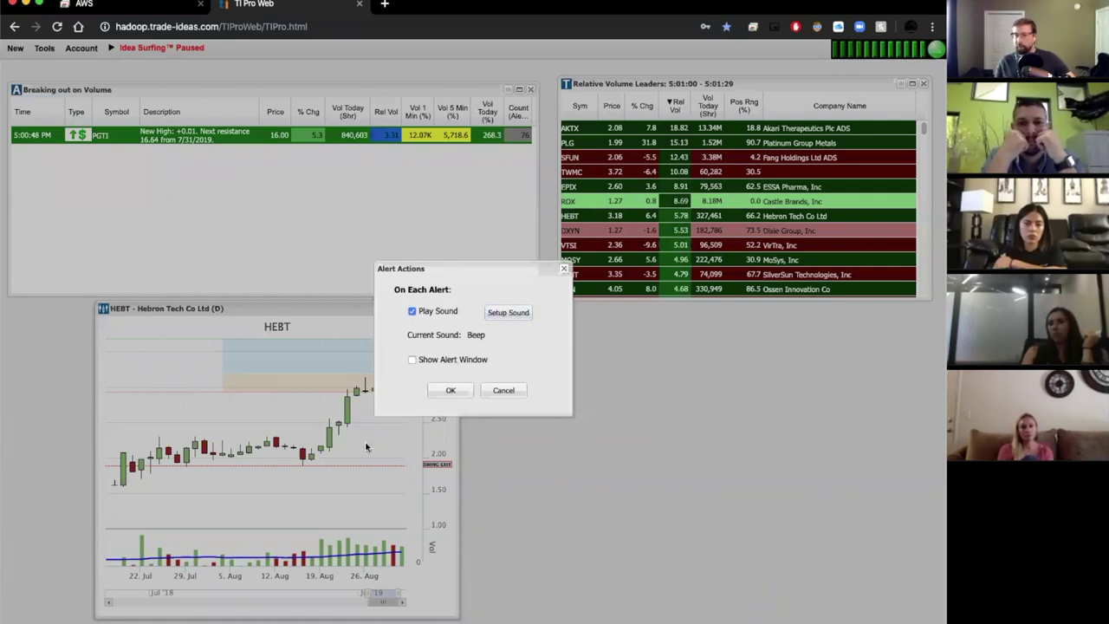
click(449, 390)
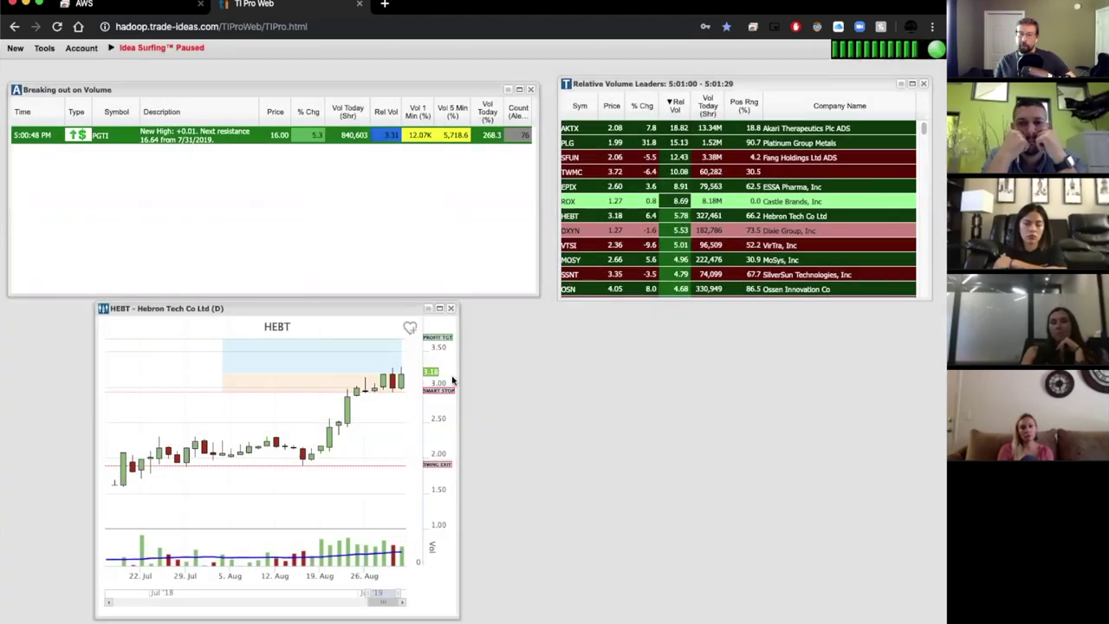
right_click(354, 231)
click(372, 222)
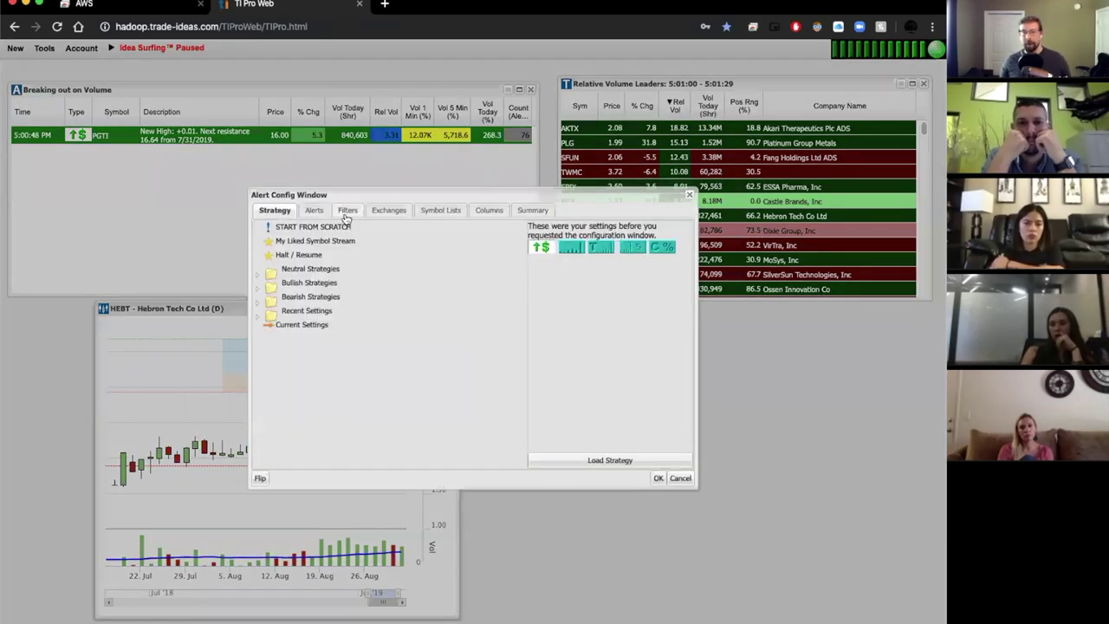
click(346, 213)
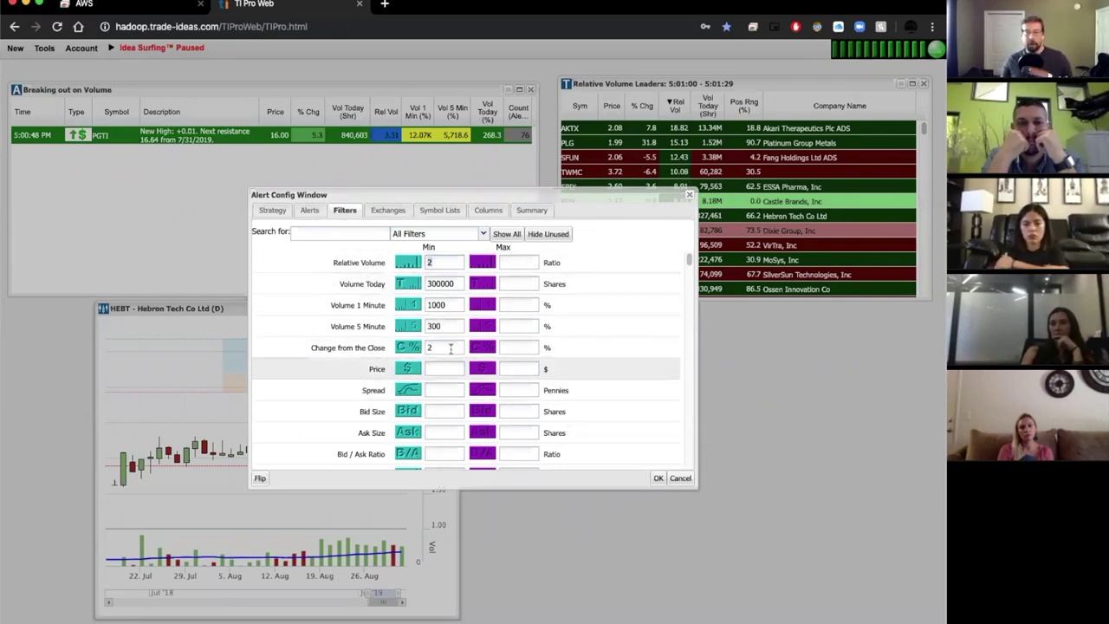
scroll(286, 374, down, 2)
scroll(299, 378, up, 2)
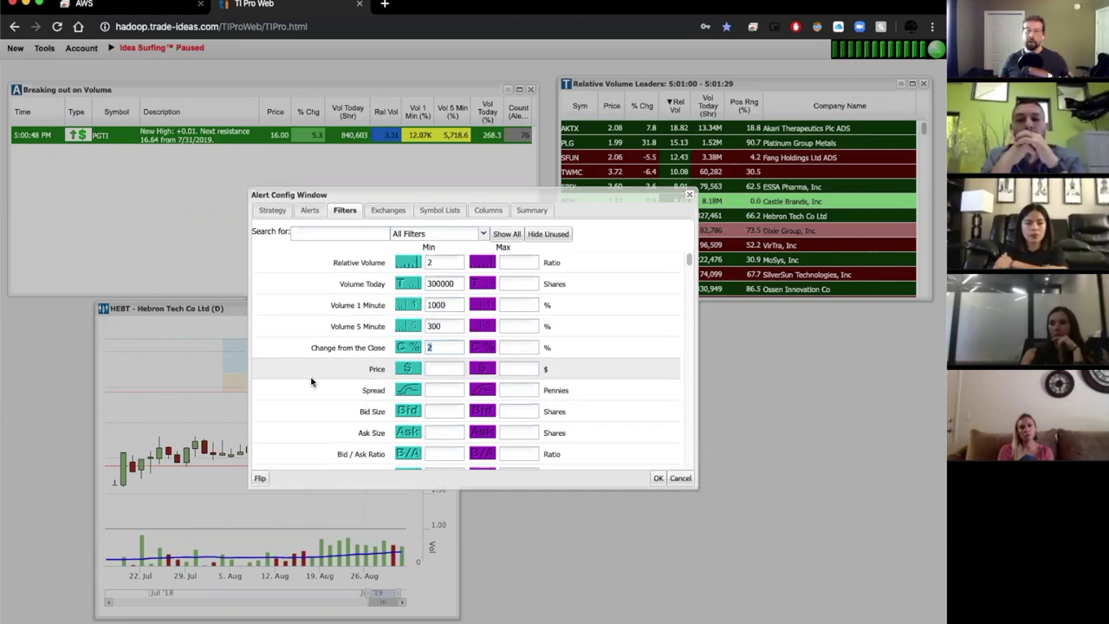
click(312, 210)
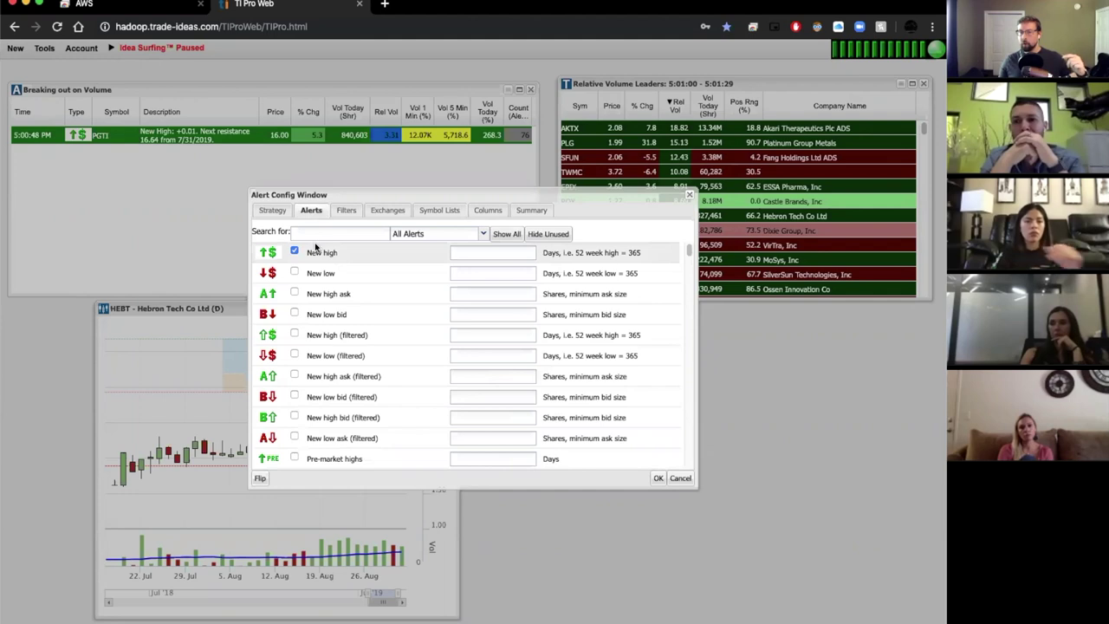
click(347, 210)
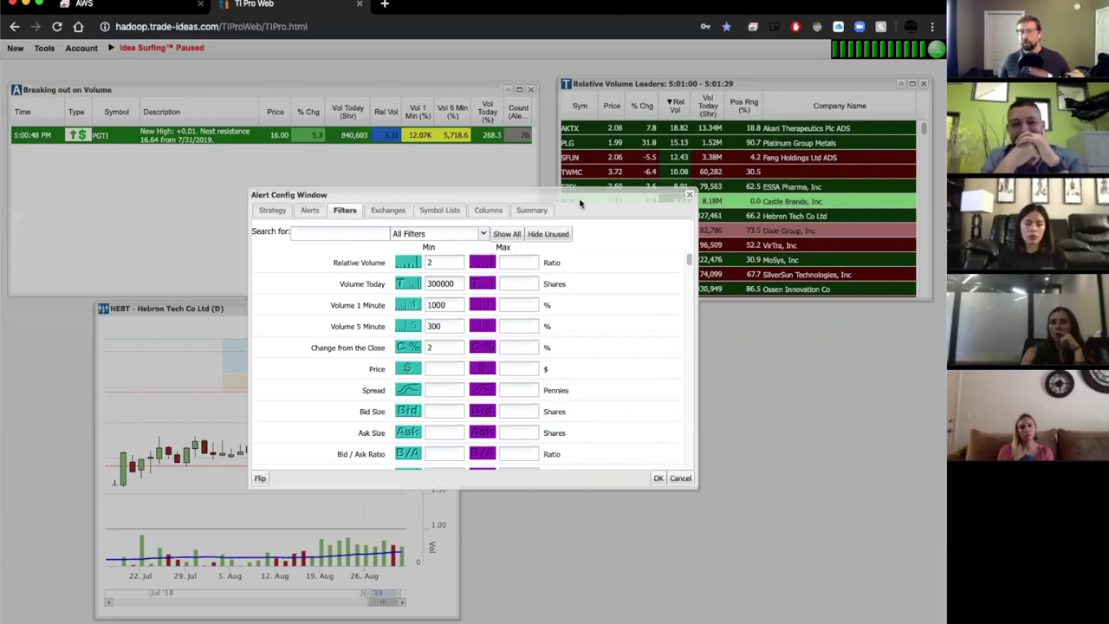
click(690, 195)
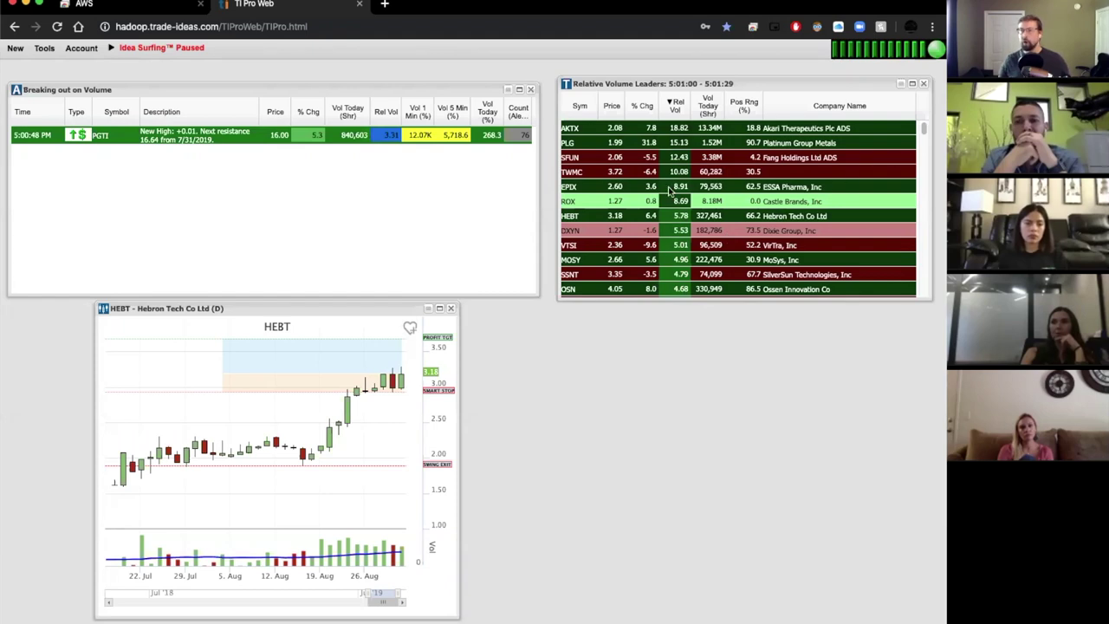
Switch the linked chart among AKTX, PLG and PGTI, ending on PGTI, and shift the chart window left
click(670, 130)
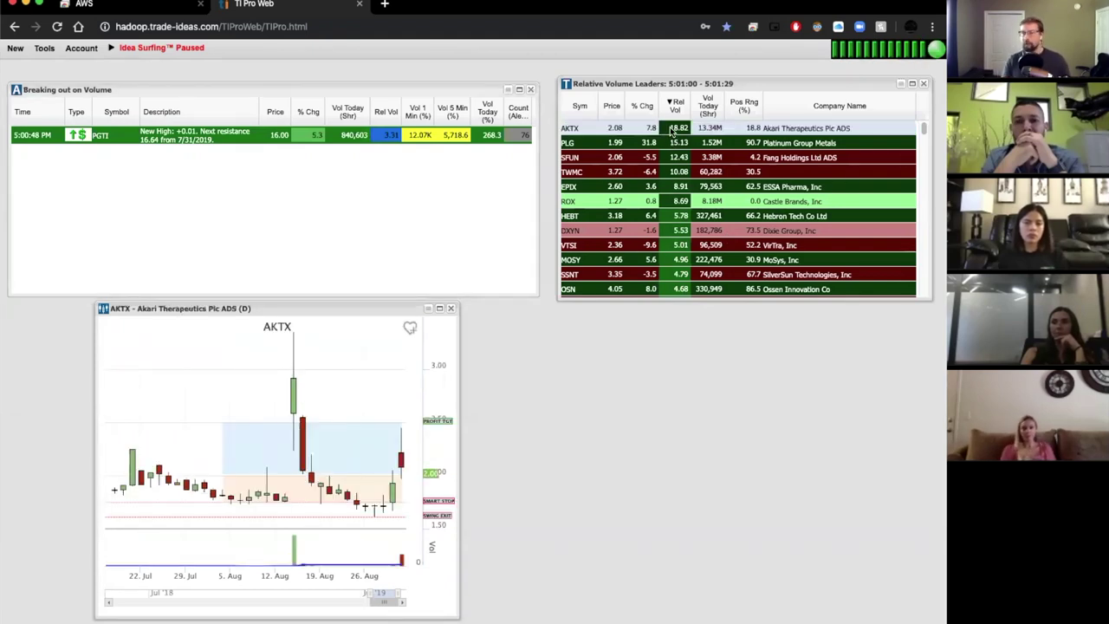
key(Down)
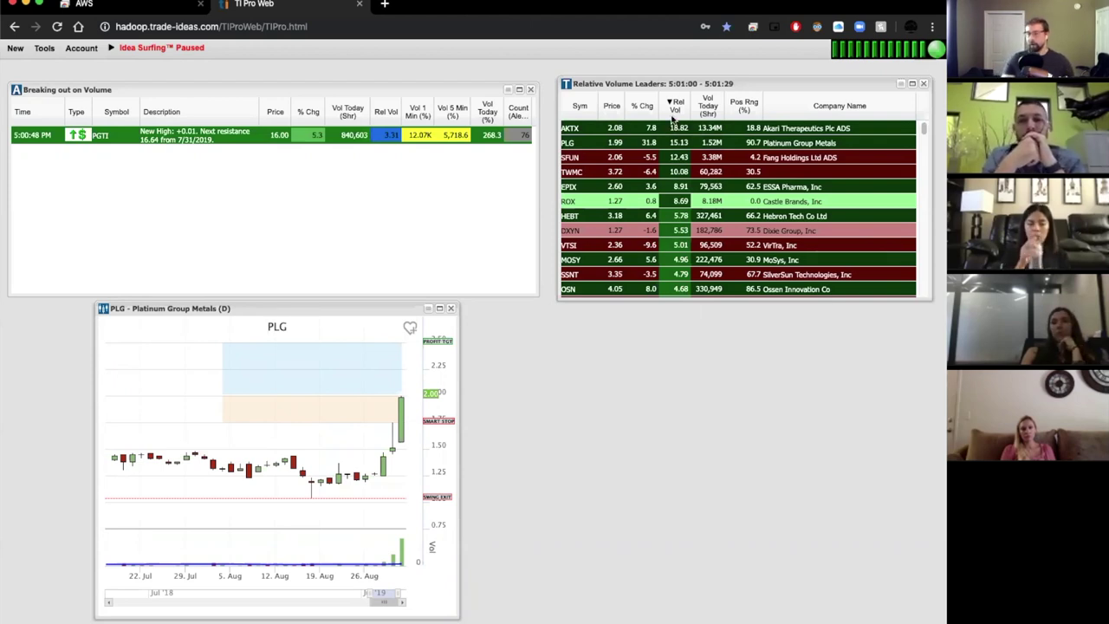
click(258, 139)
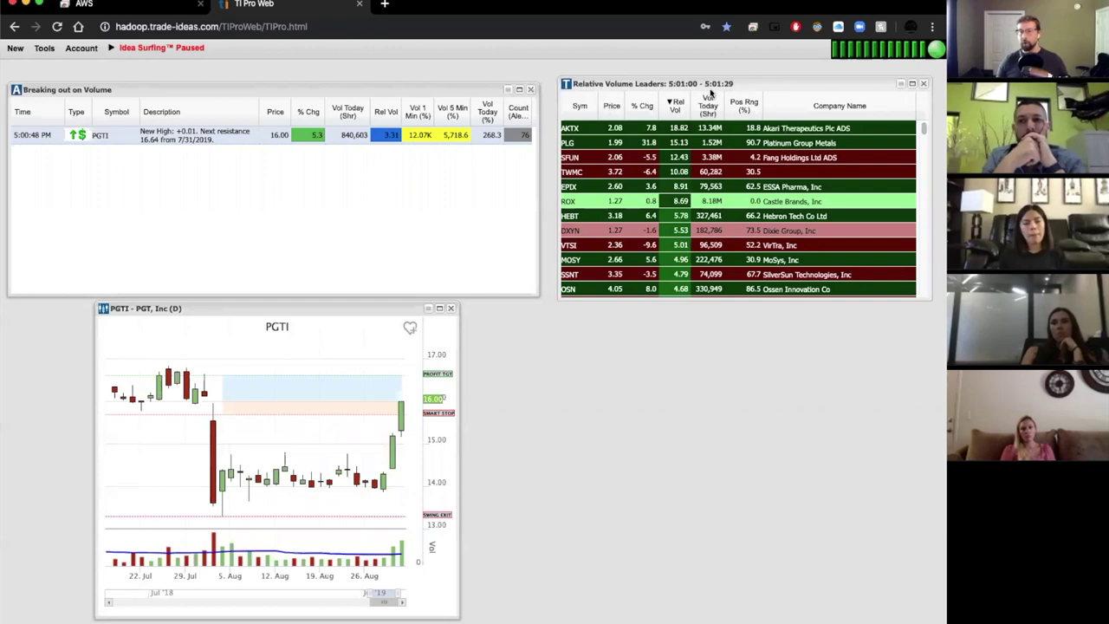
click(676, 129)
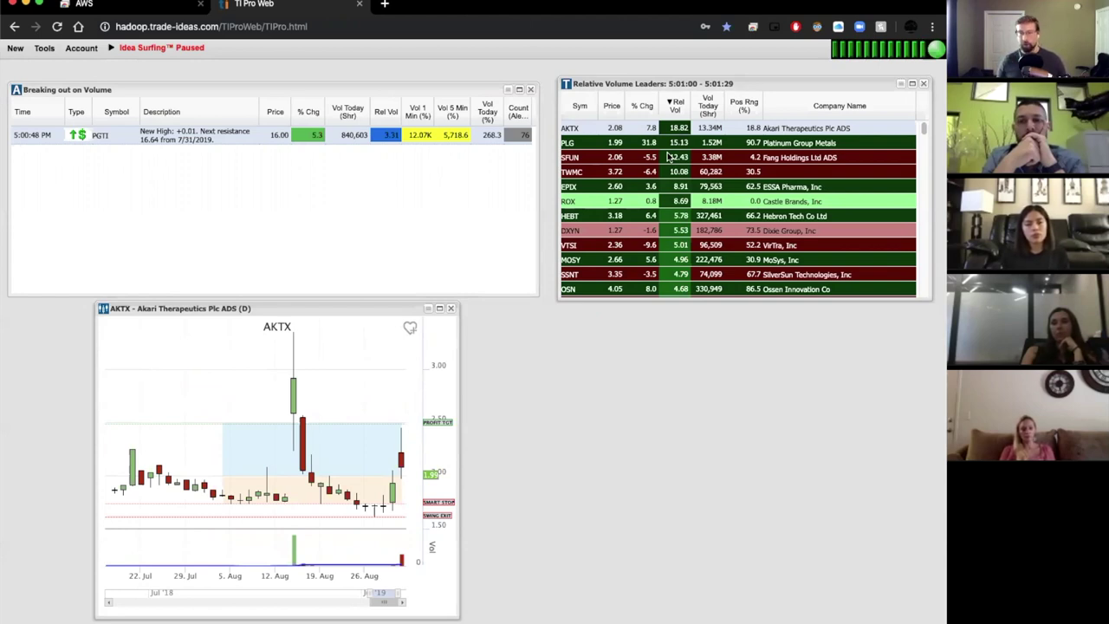
click(149, 262)
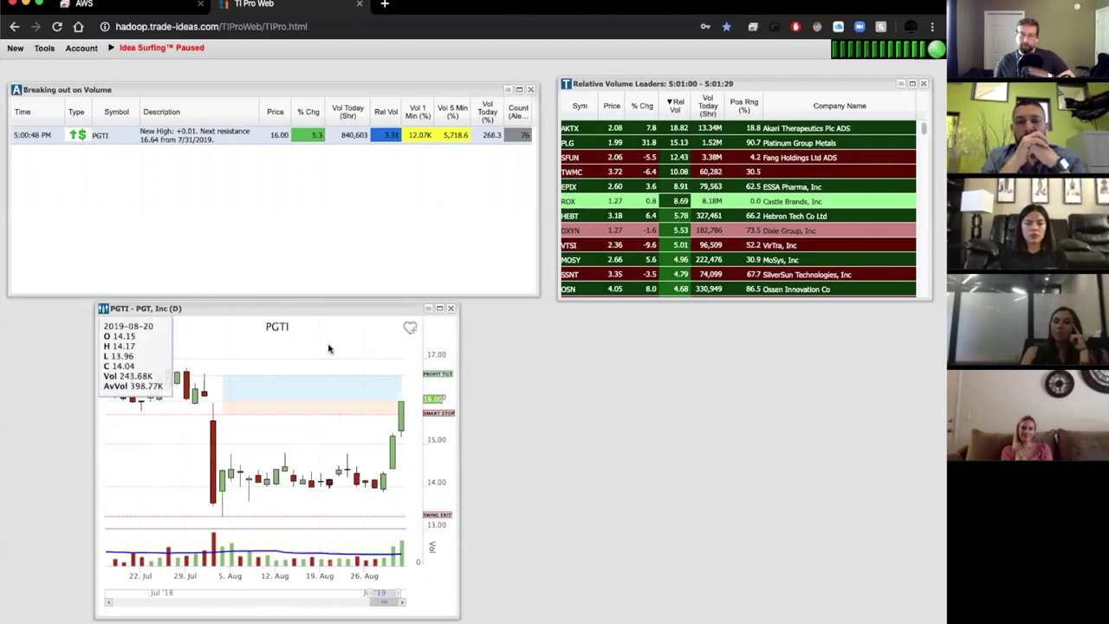
drag(310, 309, 242, 312)
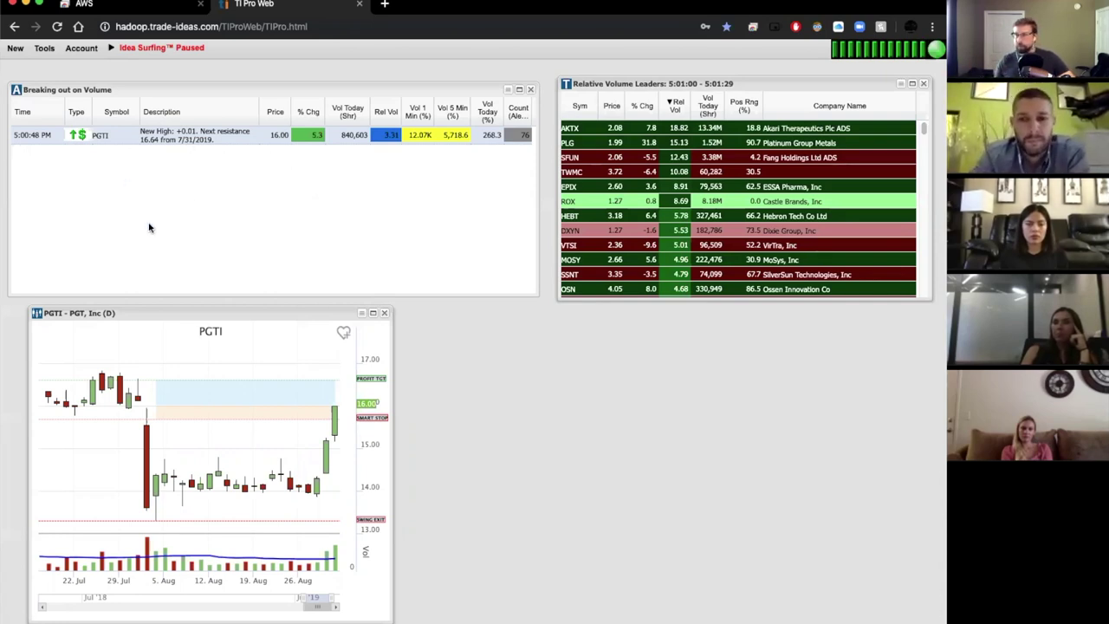
right_click(205, 196)
click(238, 202)
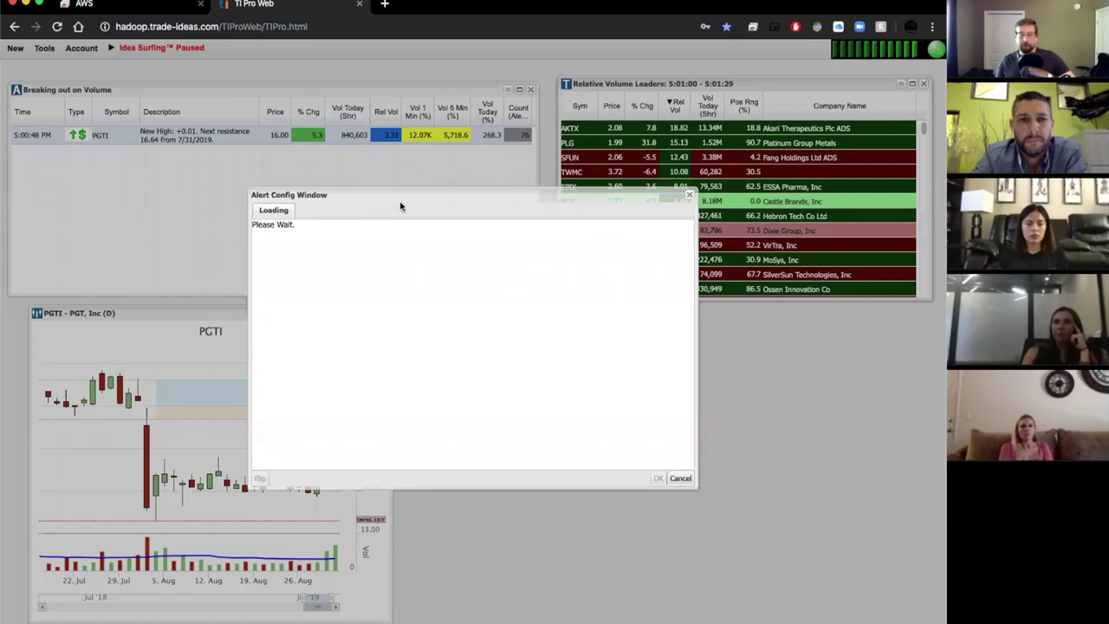
click(347, 210)
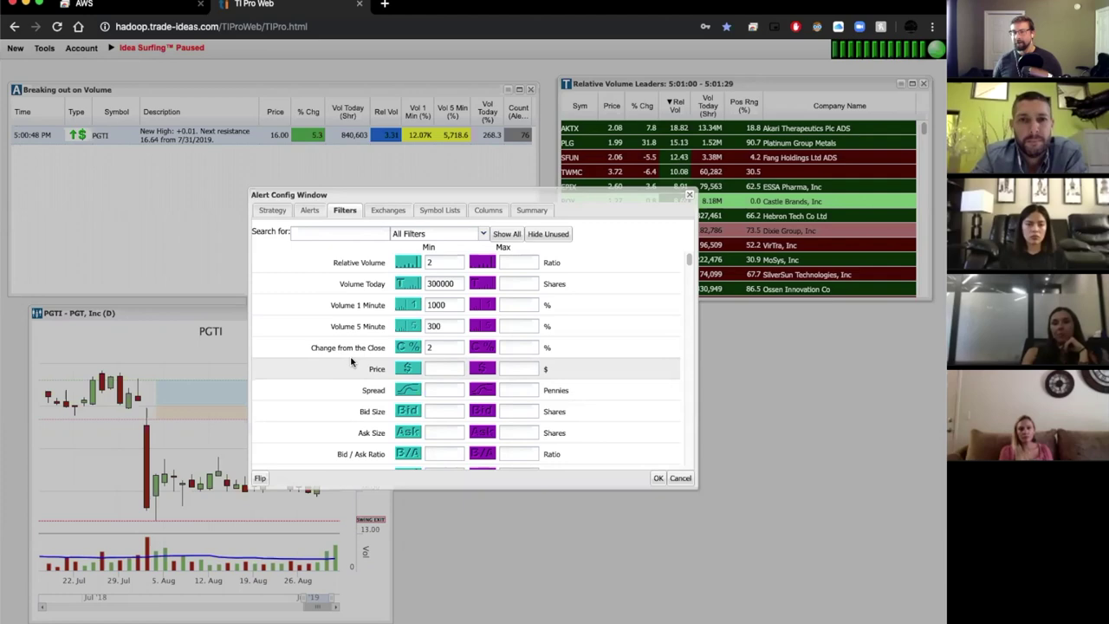
scroll(350, 362, down, 20)
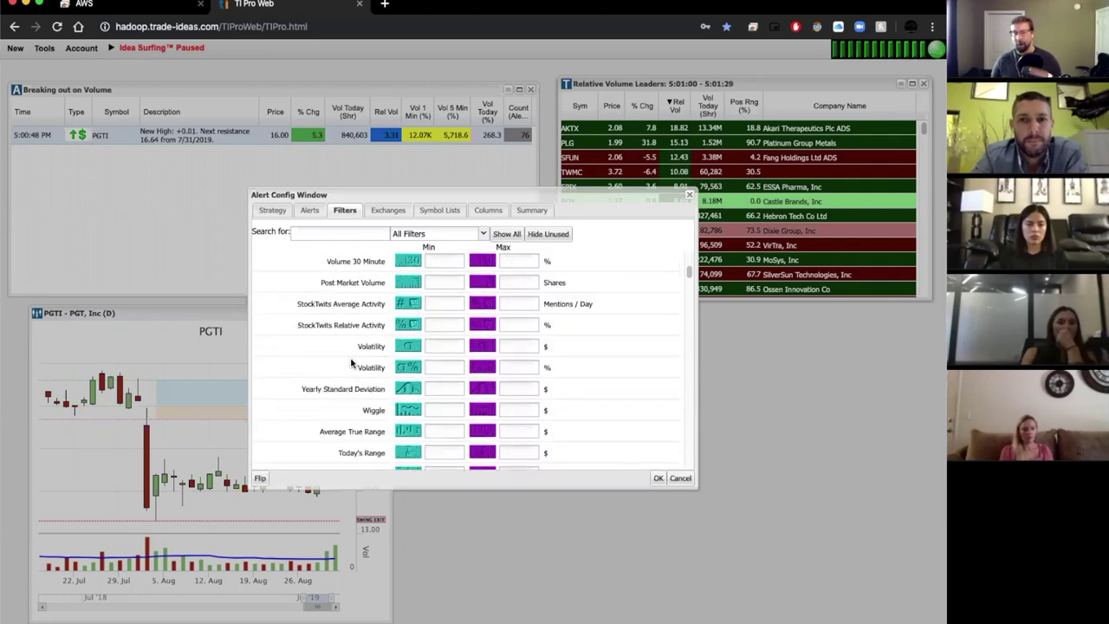
scroll(350, 362, down, 20)
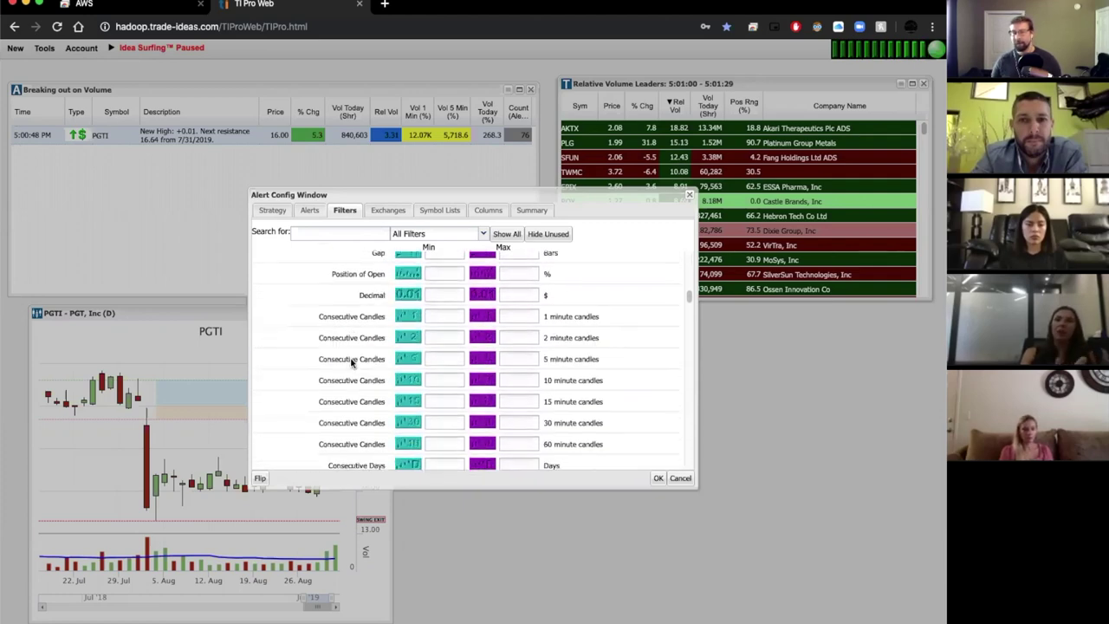
scroll(351, 362, down, 20)
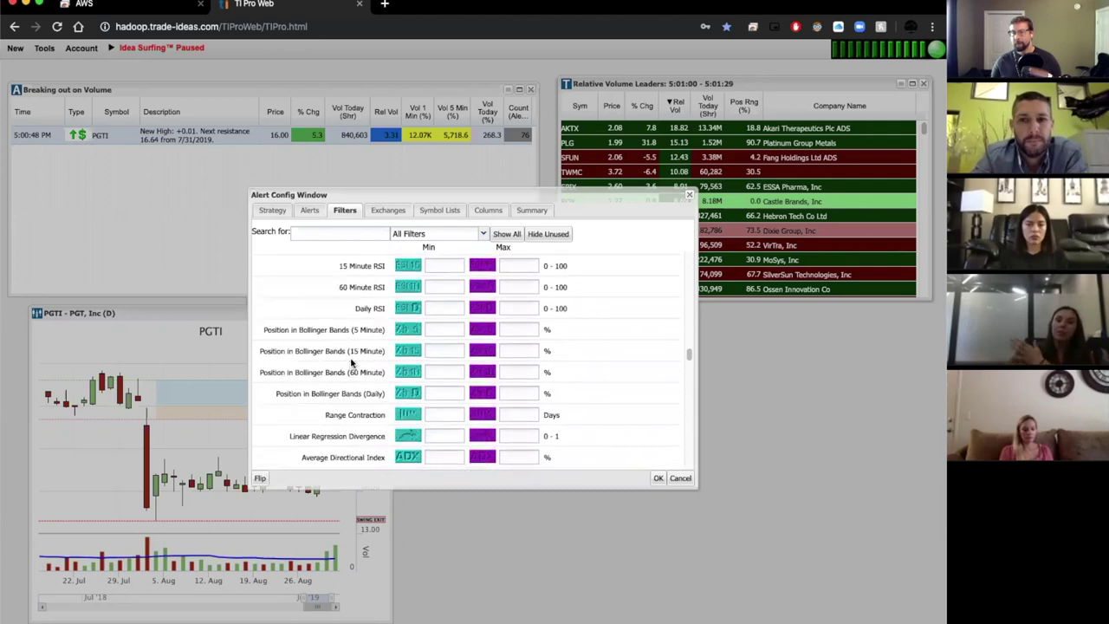
scroll(350, 362, down, 10)
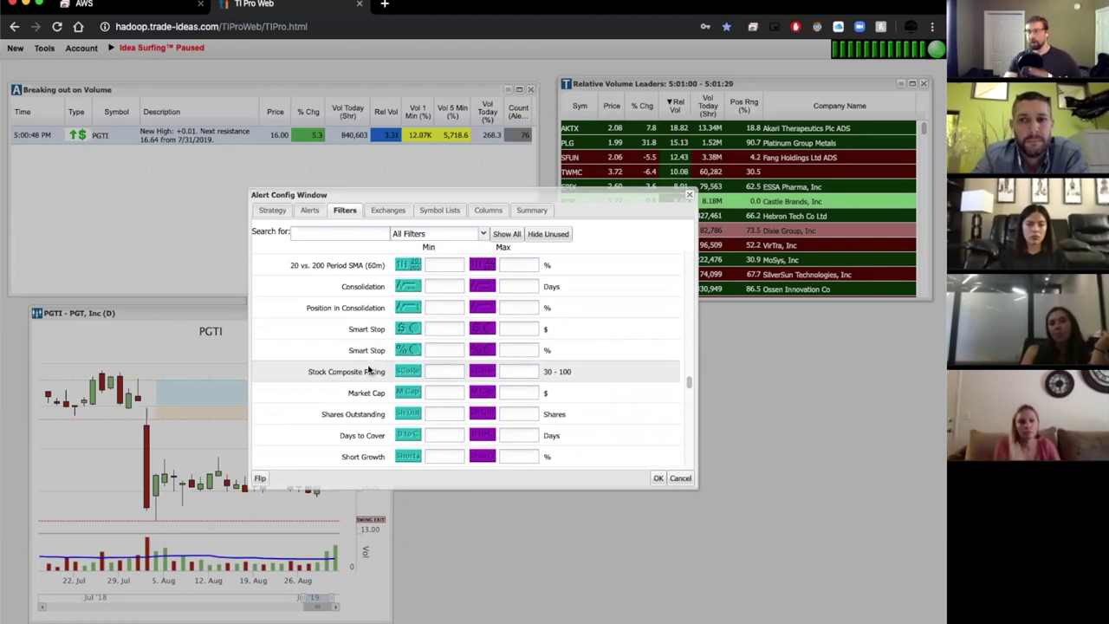
scroll(379, 360, down, 10)
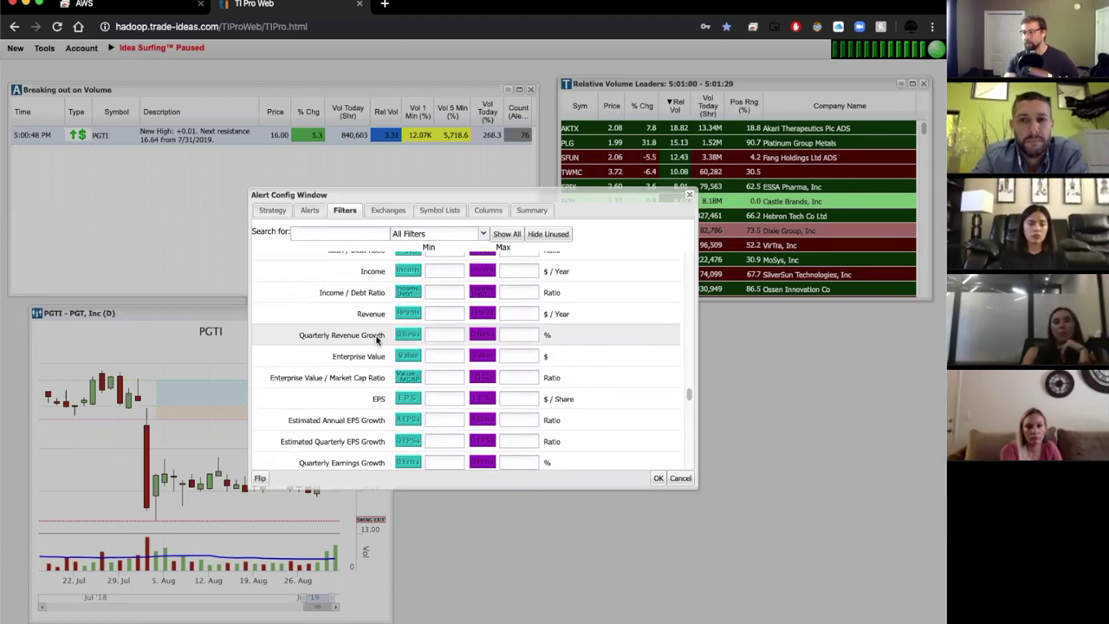
scroll(379, 346, down, 5)
scroll(380, 350, down, 4)
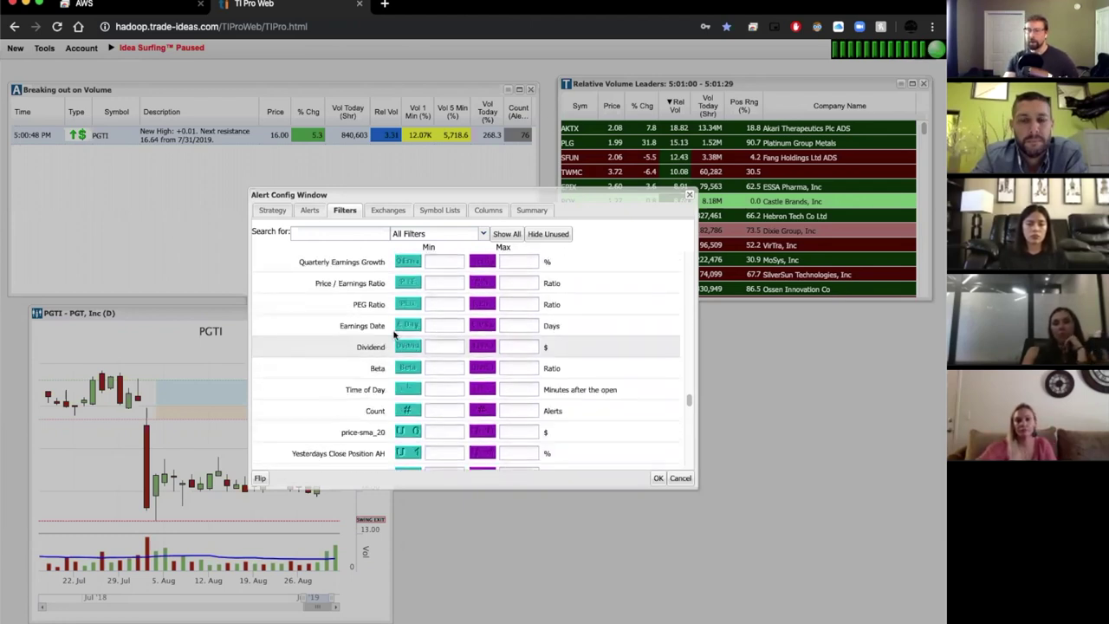
click(692, 195)
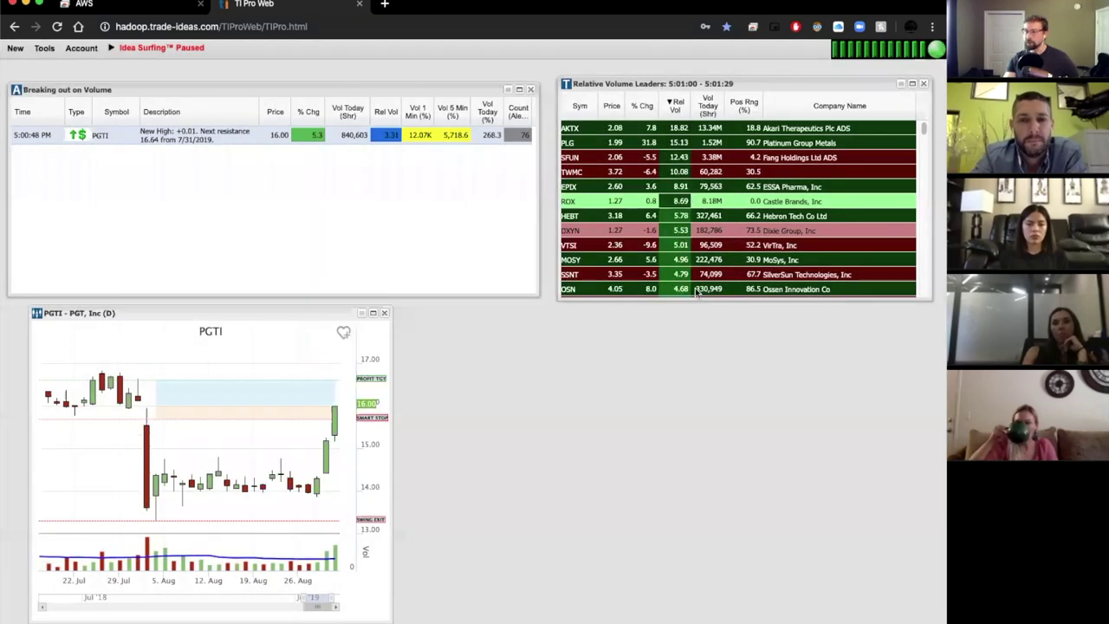
drag(705, 302, 733, 493)
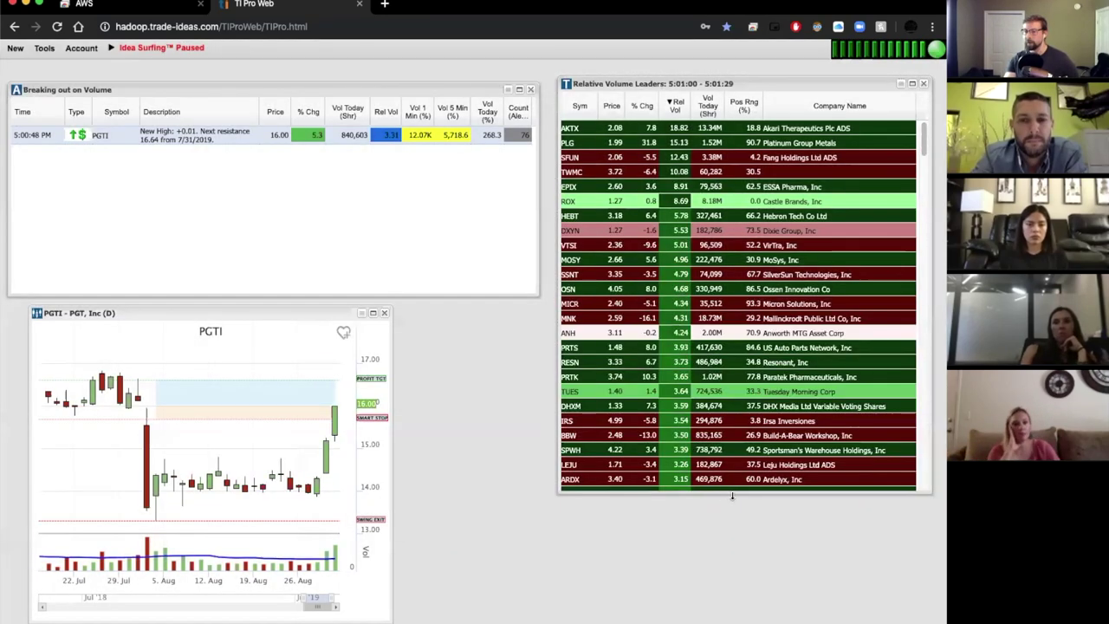
Stretch the Relative Volume Leaders window taller, scroll its list, then switch to the remote desktop session
drag(732, 494, 663, 253)
drag(674, 331, 675, 332)
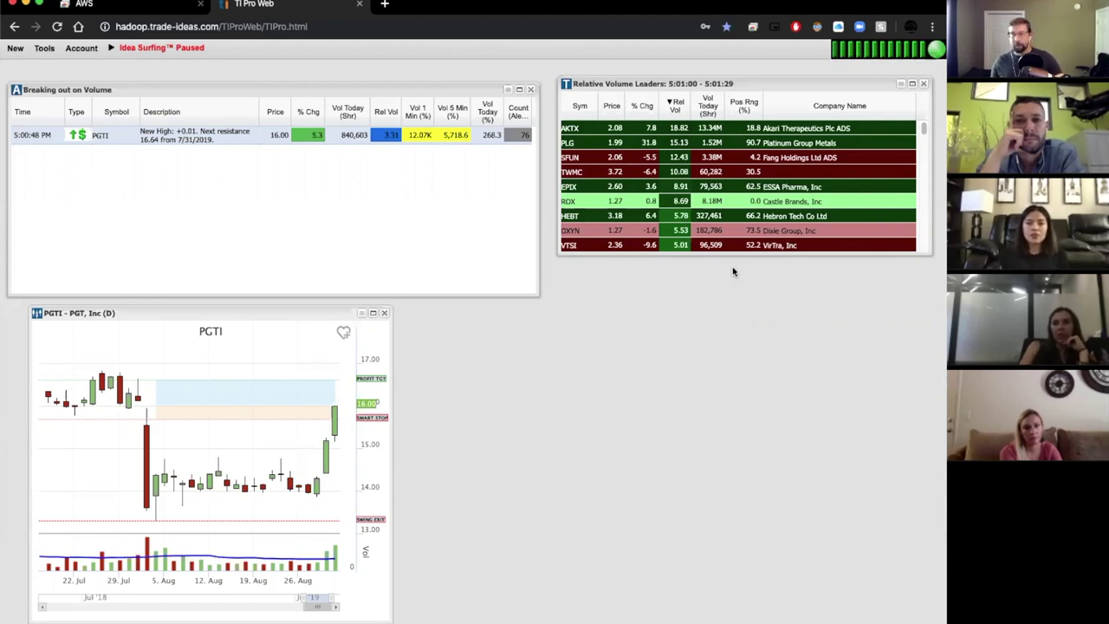
drag(734, 259, 740, 524)
scroll(740, 511, down, 10)
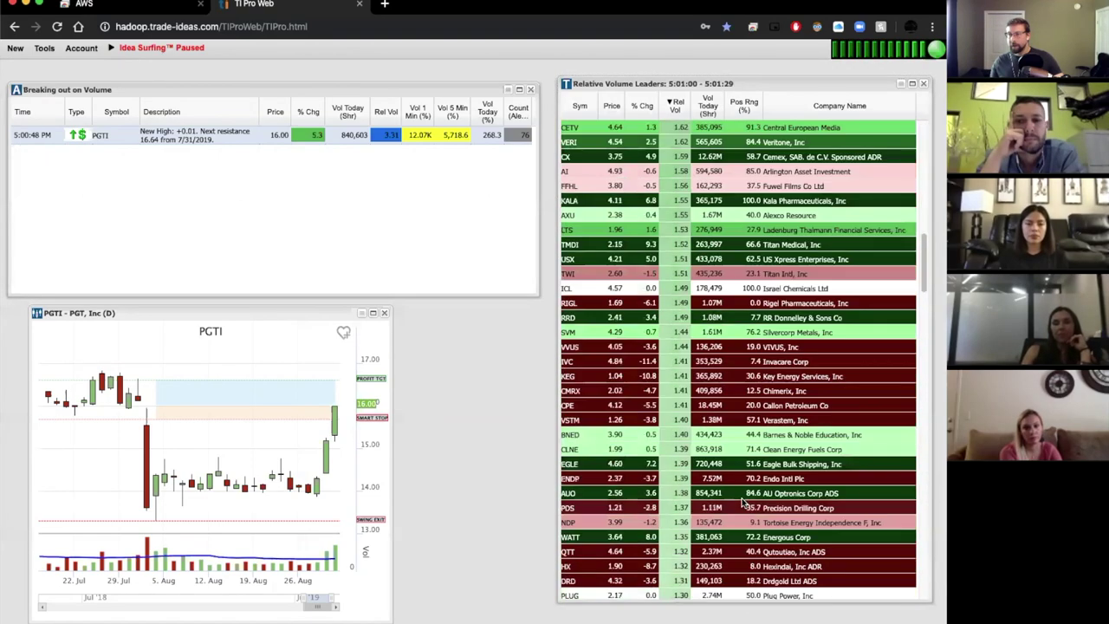
scroll(742, 502, down, 10)
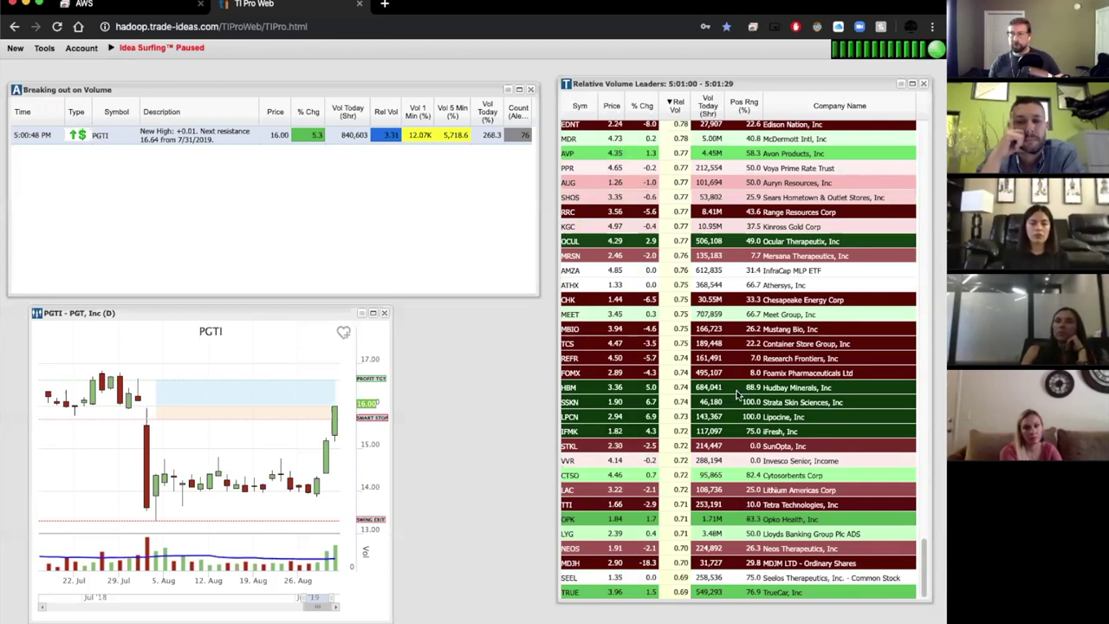
scroll(692, 347, up, 15)
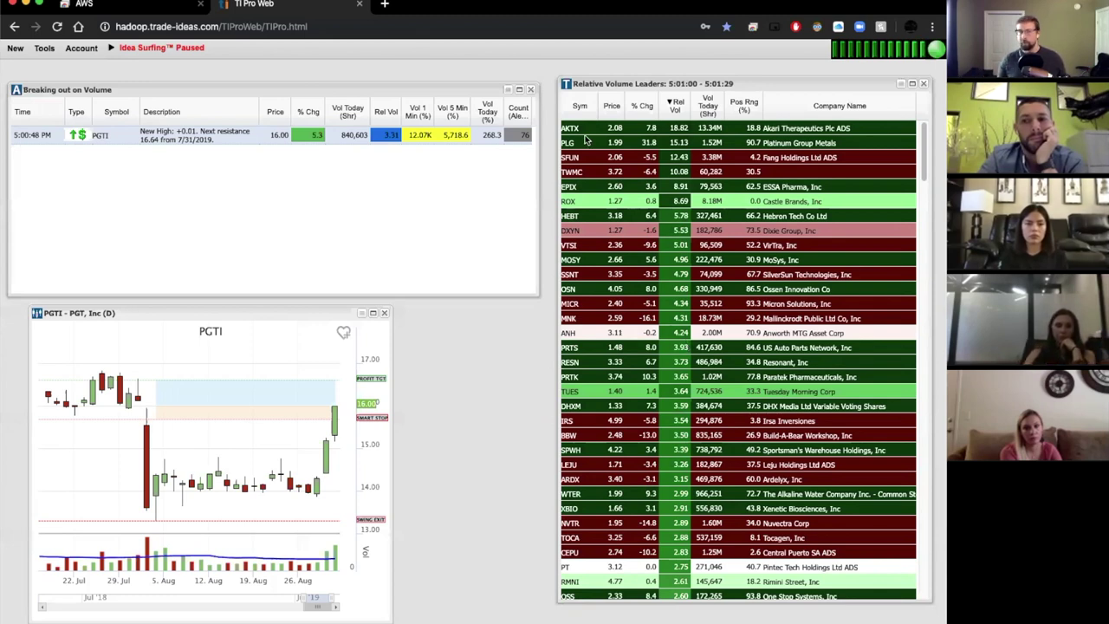
click(137, 7)
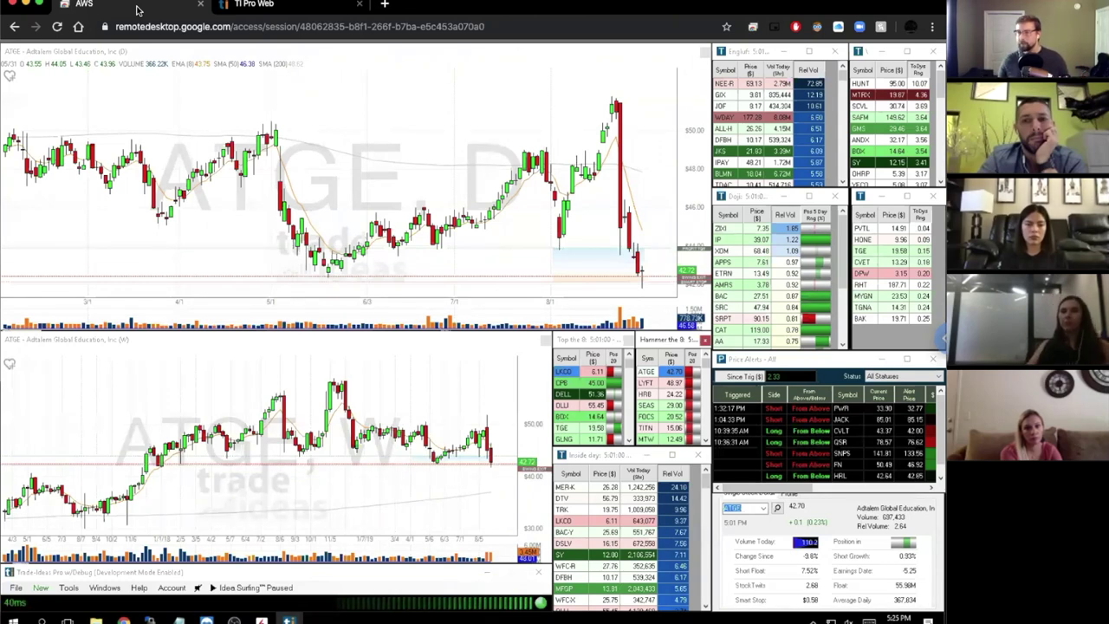
click(252, 5)
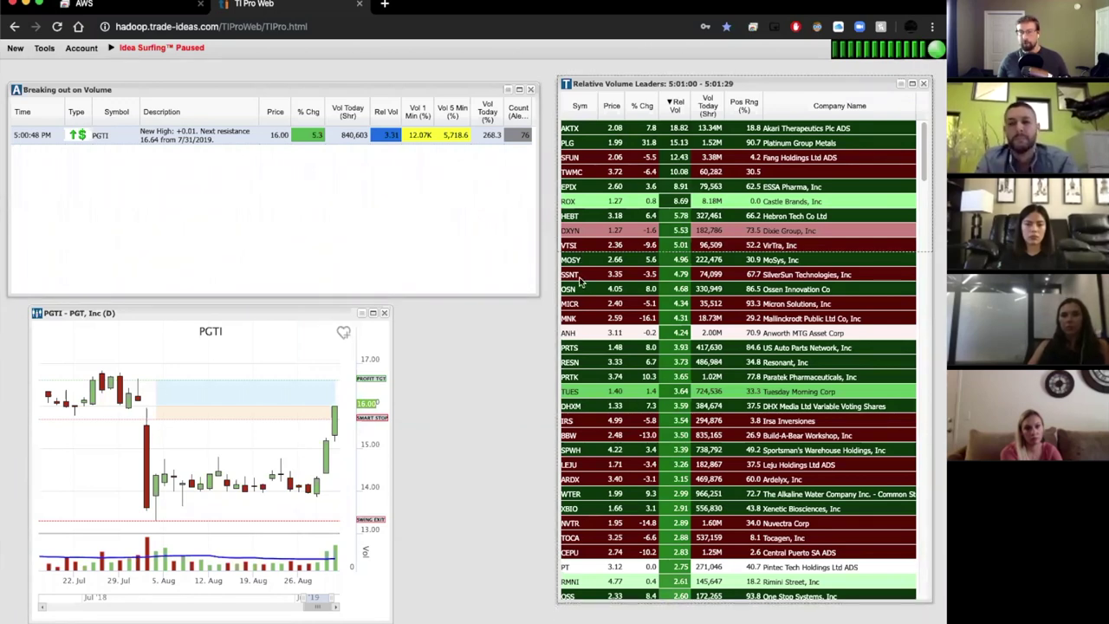
drag(577, 368, 577, 376)
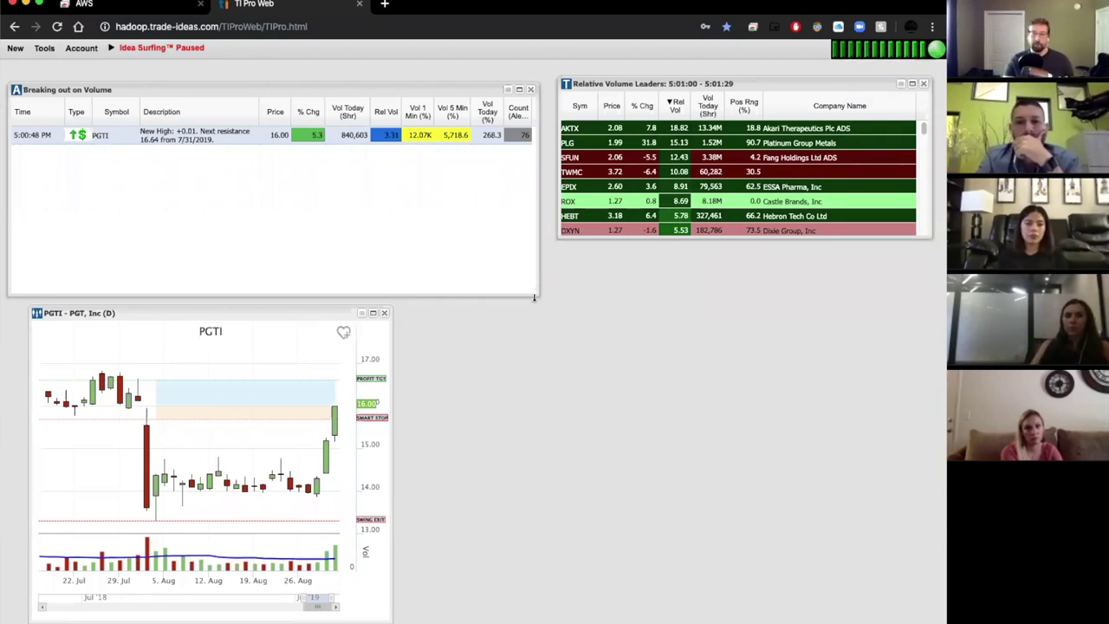
Shorten the Breaking out on Volume window and load AKTX into the linked chart
drag(534, 297, 522, 235)
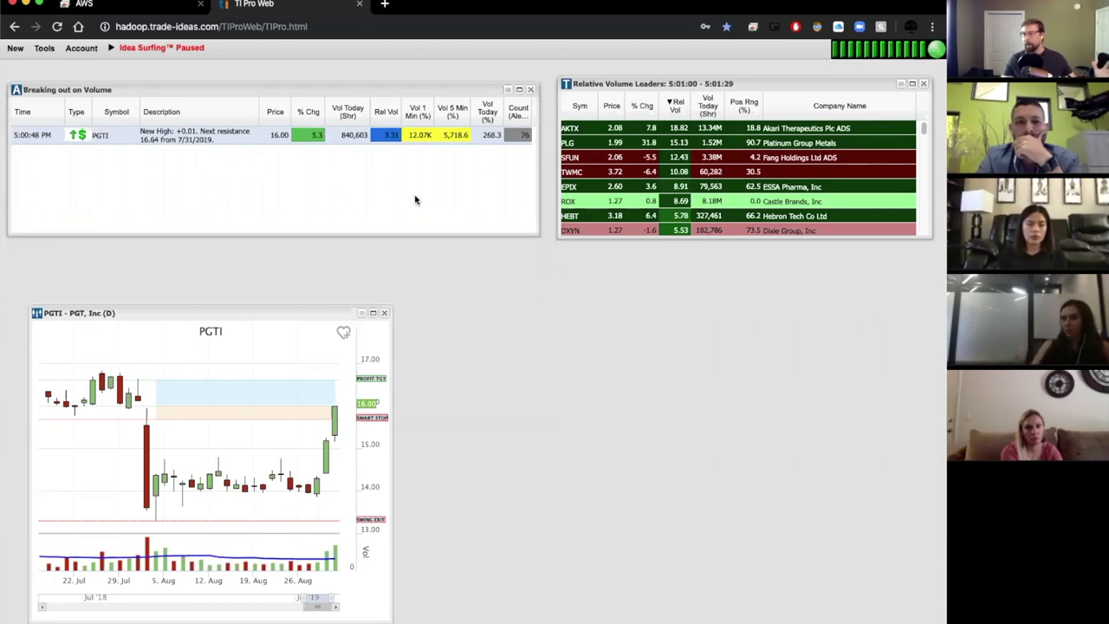
click(658, 128)
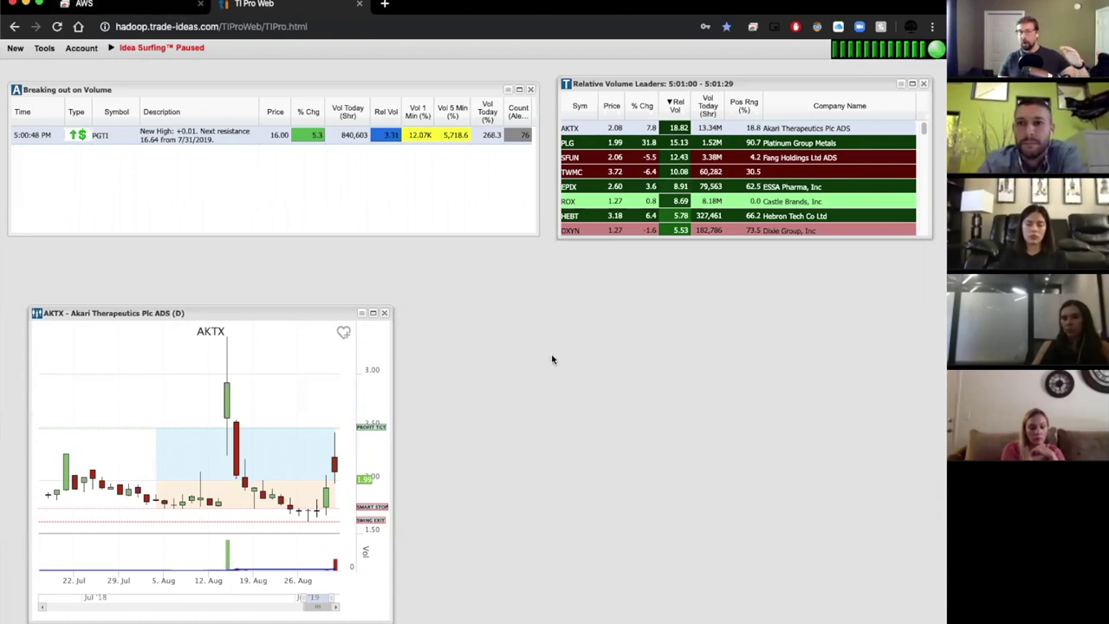
click(109, 85)
Raise and slightly heighten the Breaking out on Volume window, move the AKTX chart up-right, reselect AKTX
drag(109, 82, 109, 77)
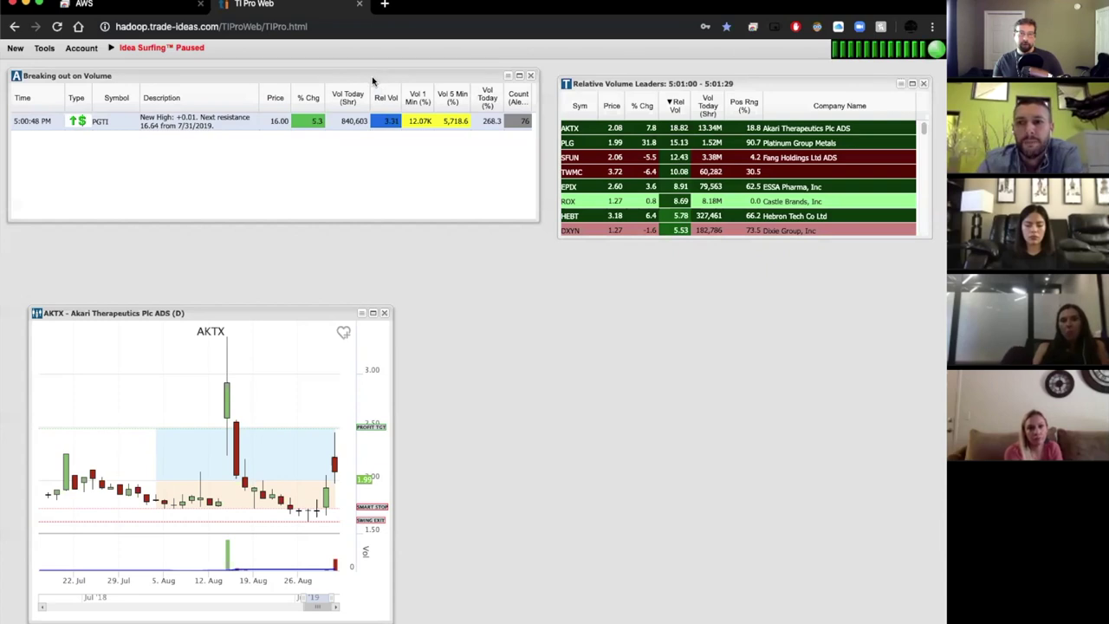
drag(372, 78, 377, 85)
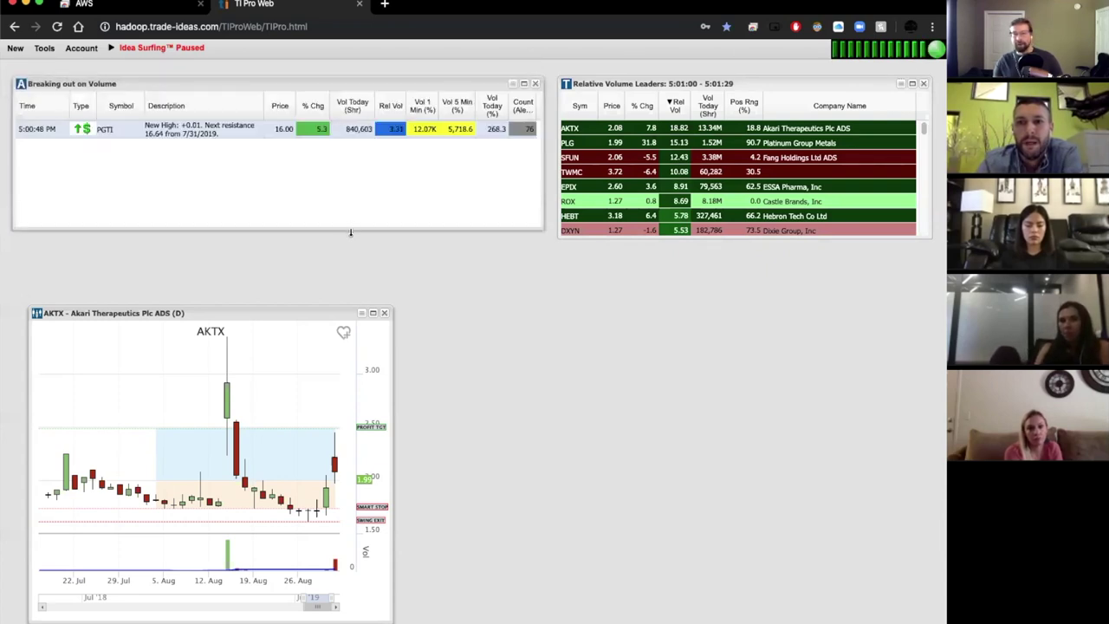
drag(351, 233, 351, 245)
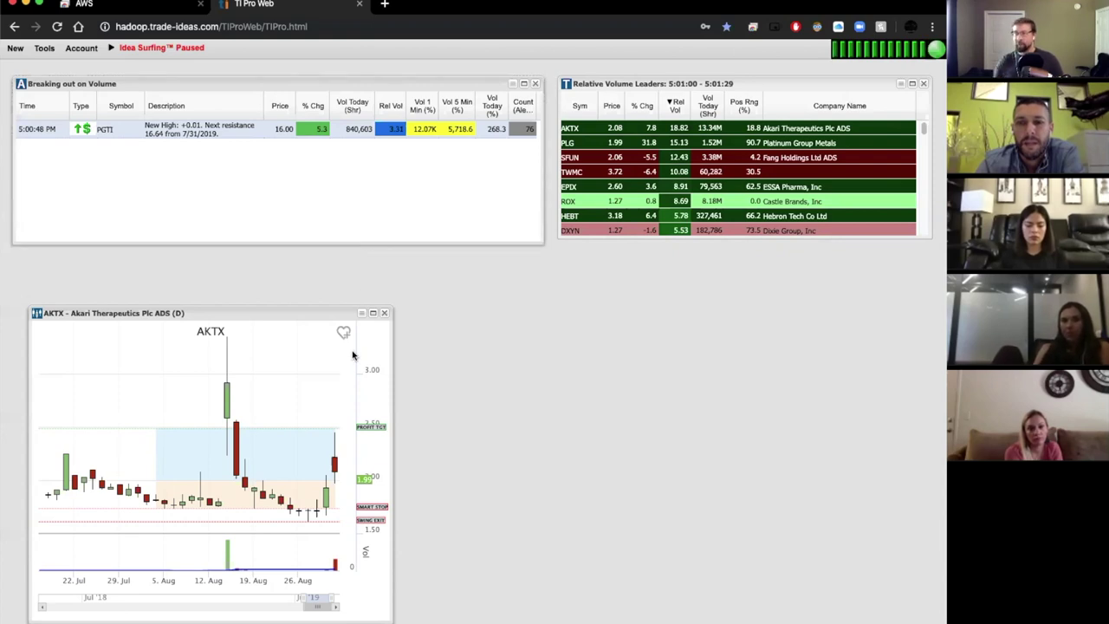
drag(295, 318, 363, 279)
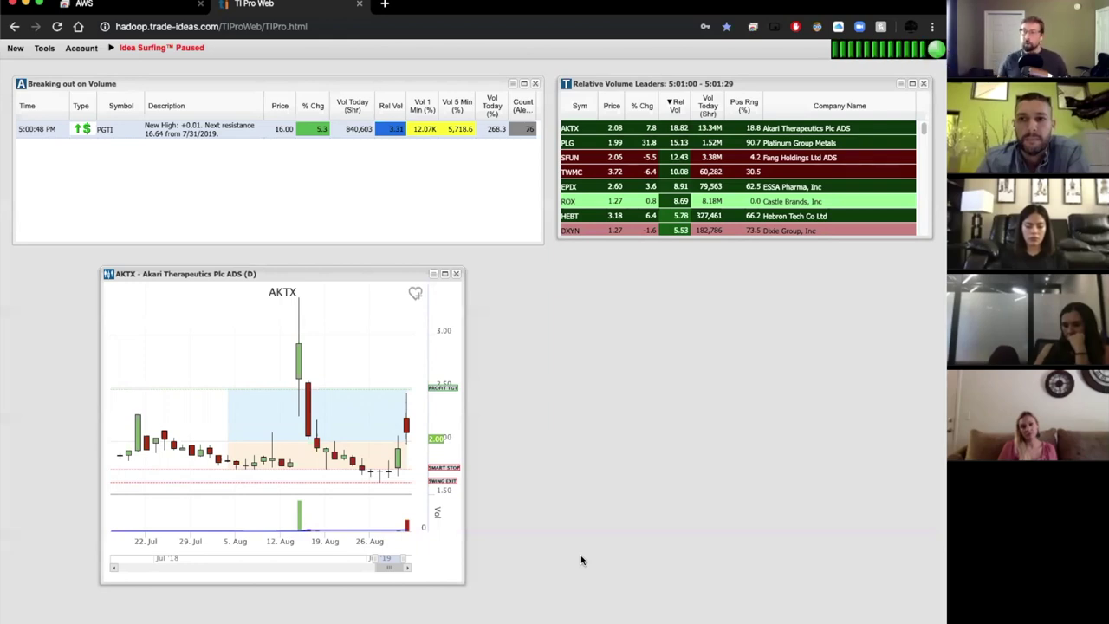
click(616, 130)
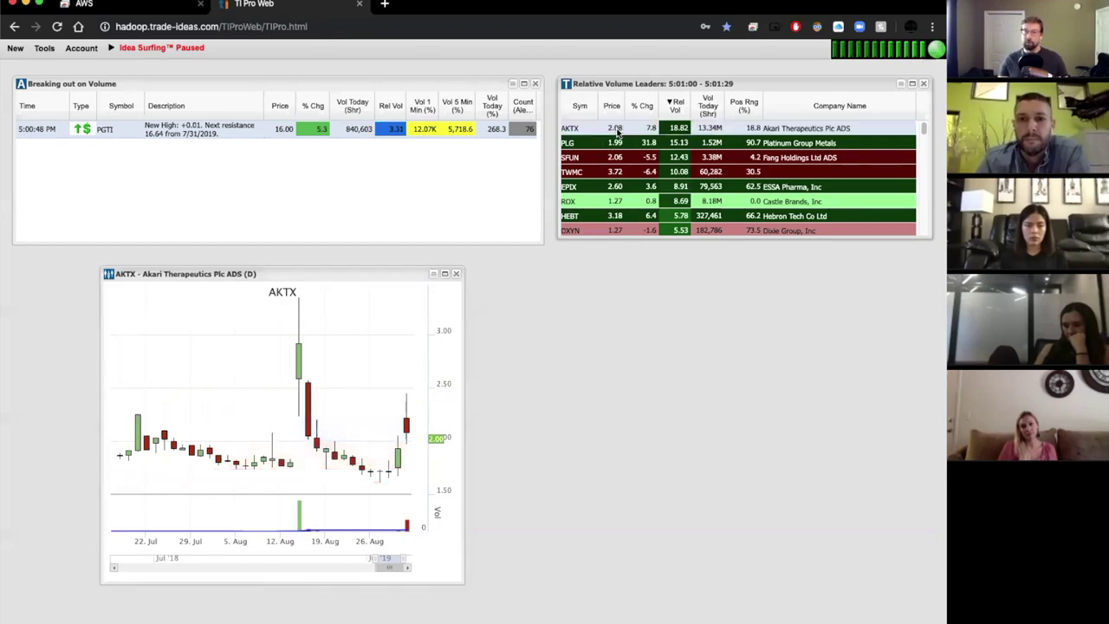
click(102, 9)
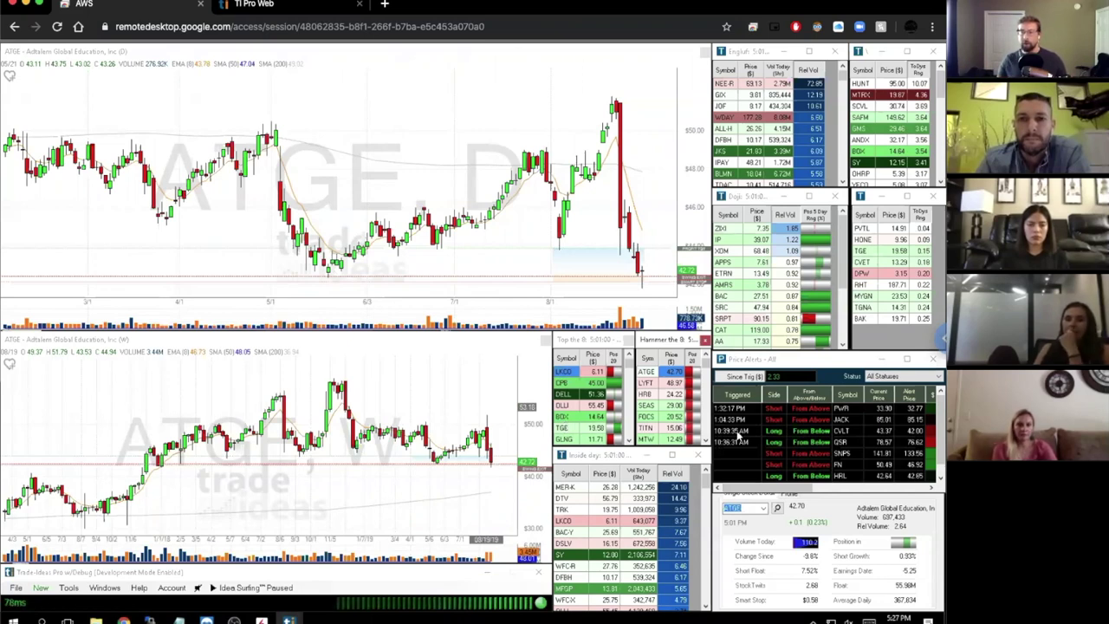
Show the PWR and CVLT price alerts in the remote session, then return to Trade Ideas Pro Web
click(779, 437)
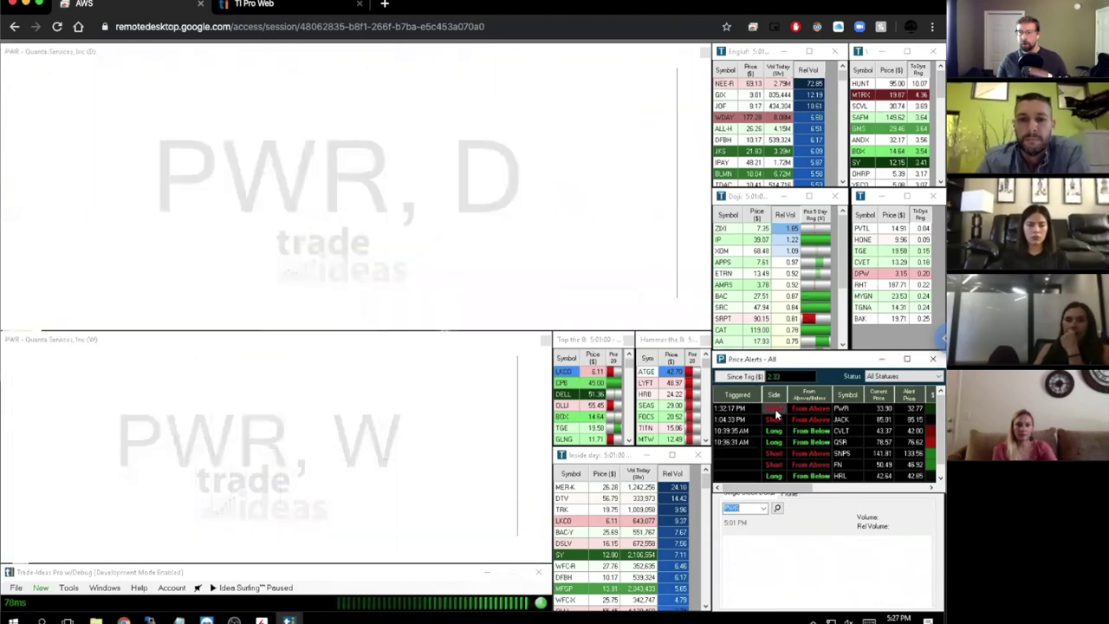
click(777, 430)
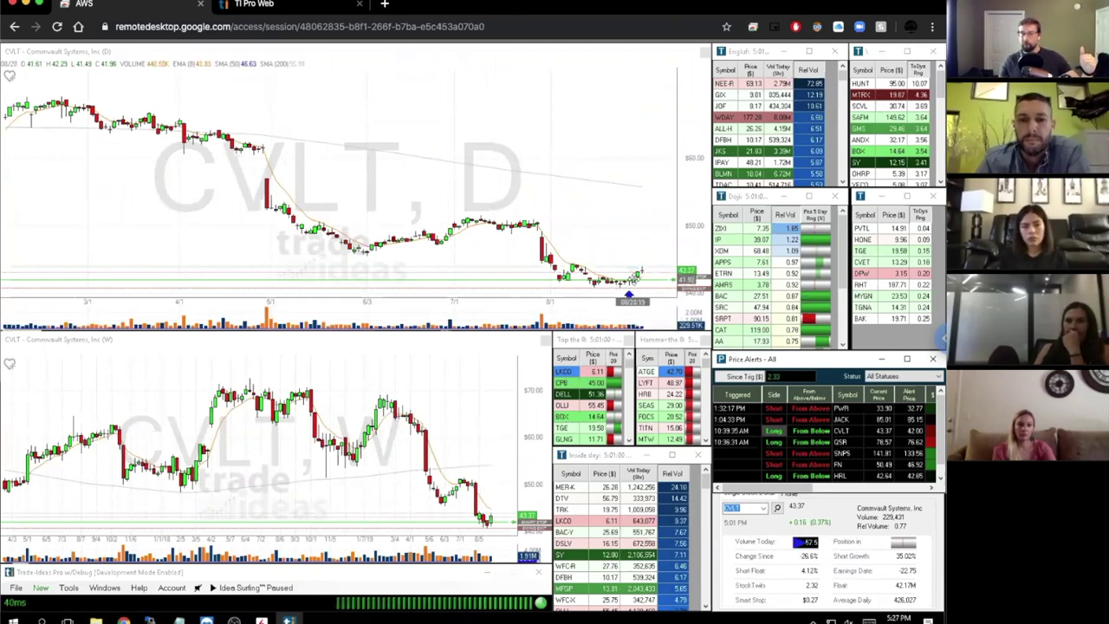
mouse_move(630, 295)
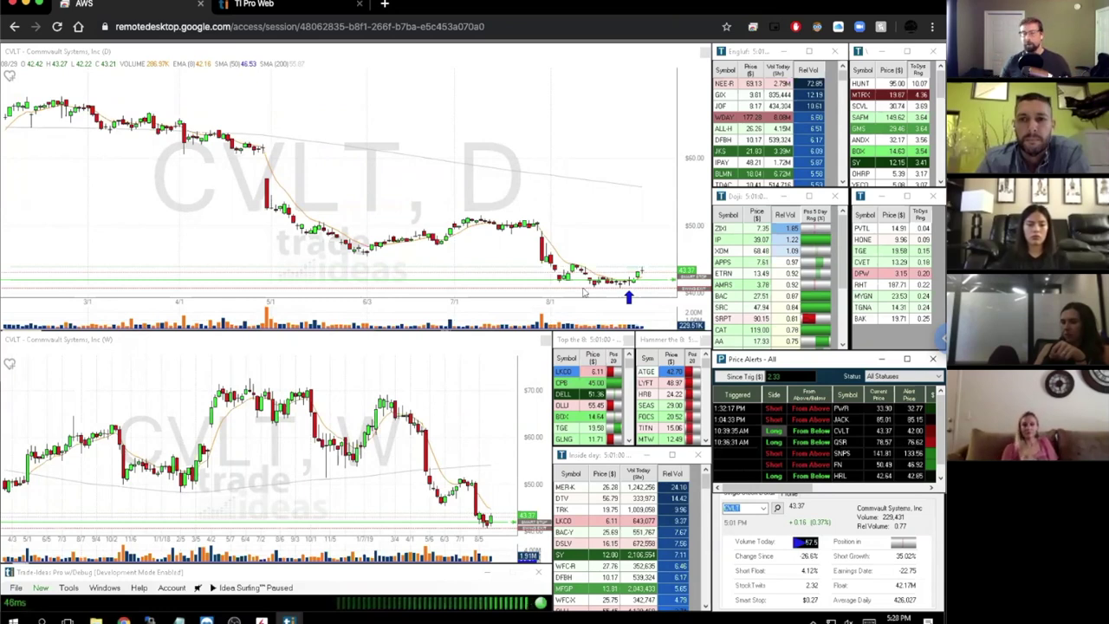
click(266, 4)
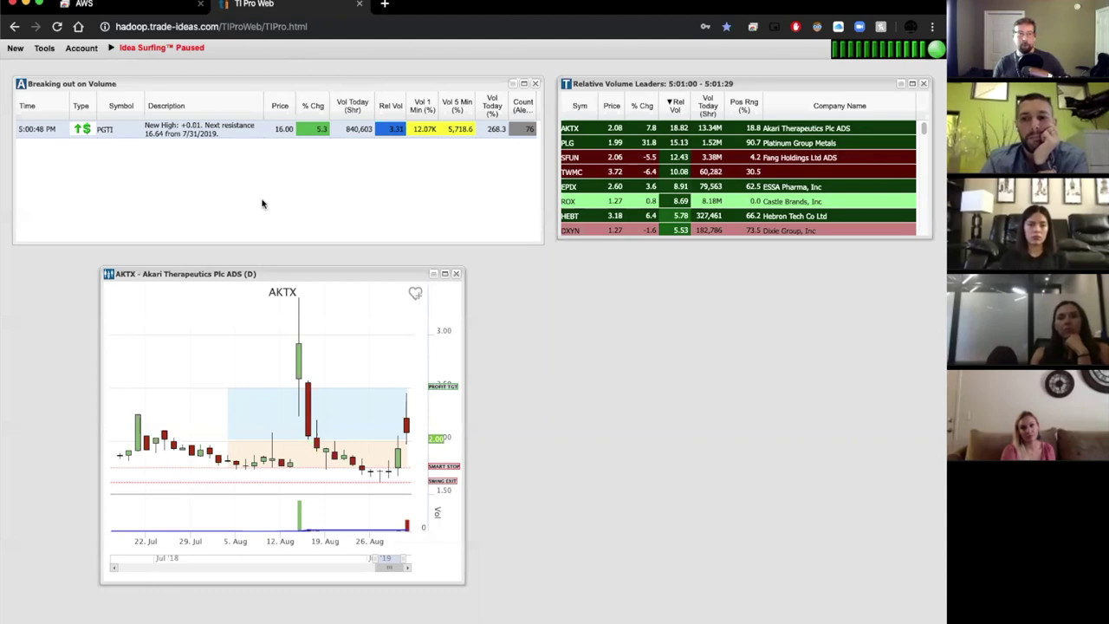
Open the New menu to see the available window types
click(16, 49)
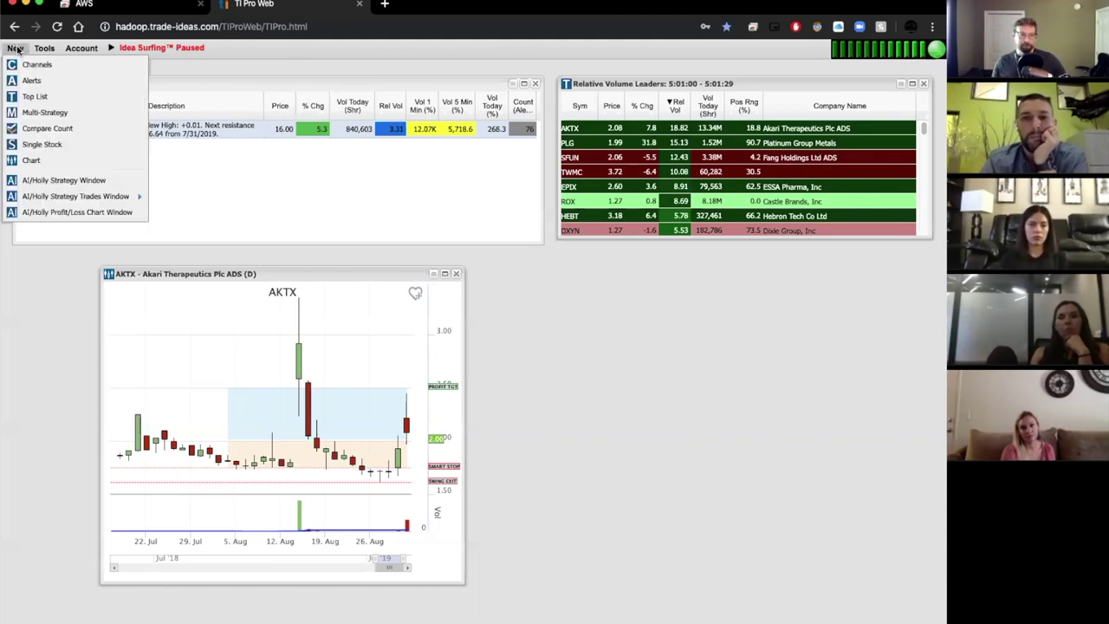
Add a Compare Count New Highs vs. New Lows window and place it right of the AKTX chart
click(57, 130)
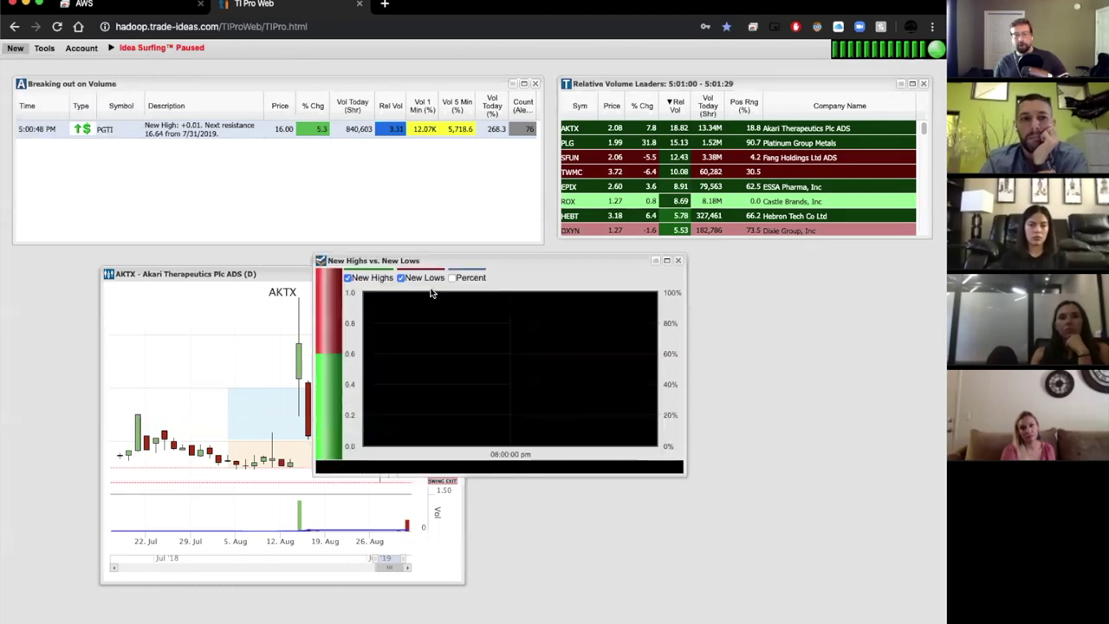
drag(465, 266, 658, 288)
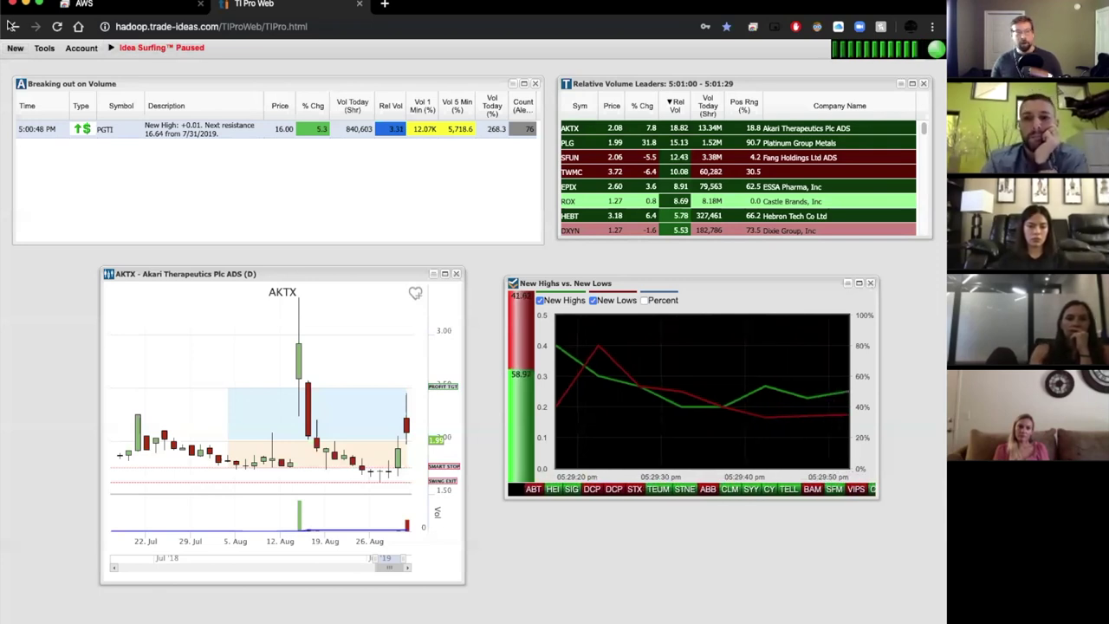
click(16, 48)
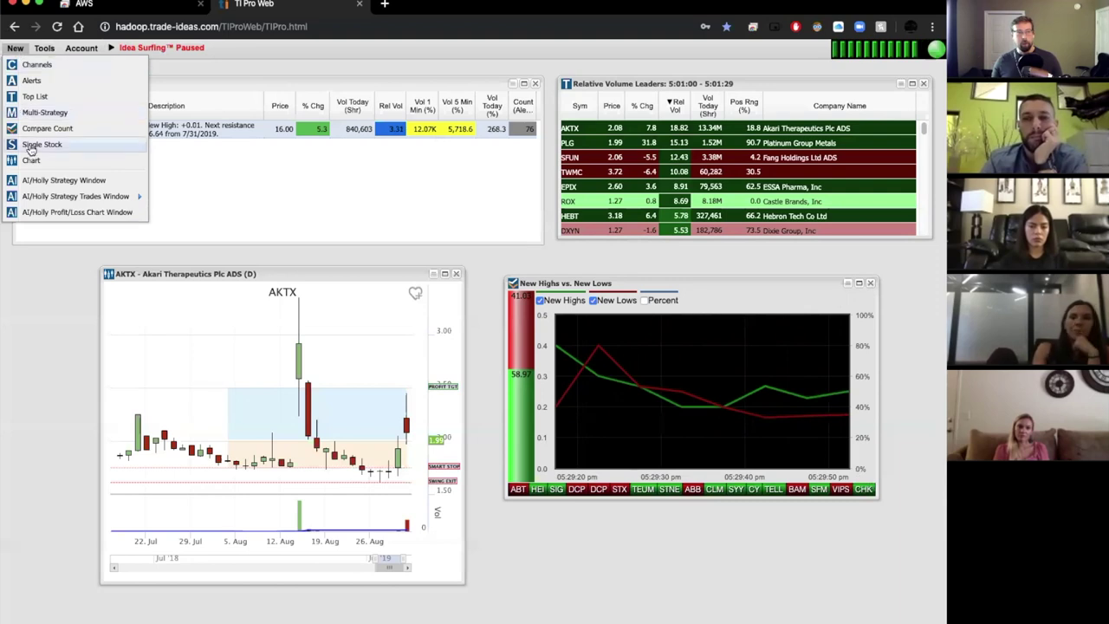
Add a Single Stock window at lower right, close New Highs vs. New Lows, and load EPIX
click(30, 144)
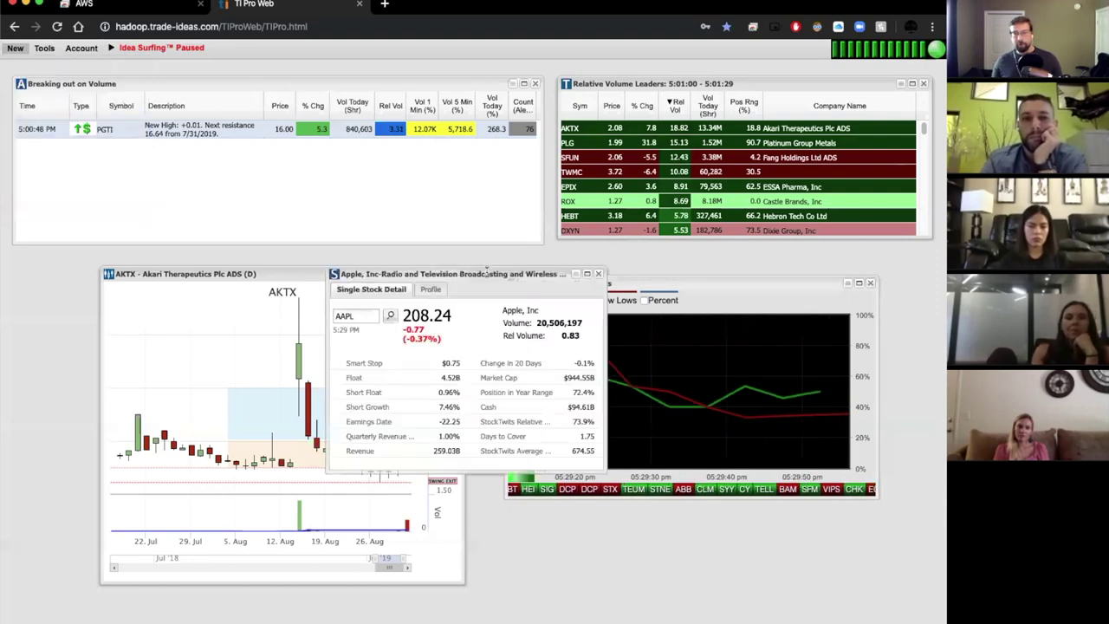
drag(477, 273, 724, 386)
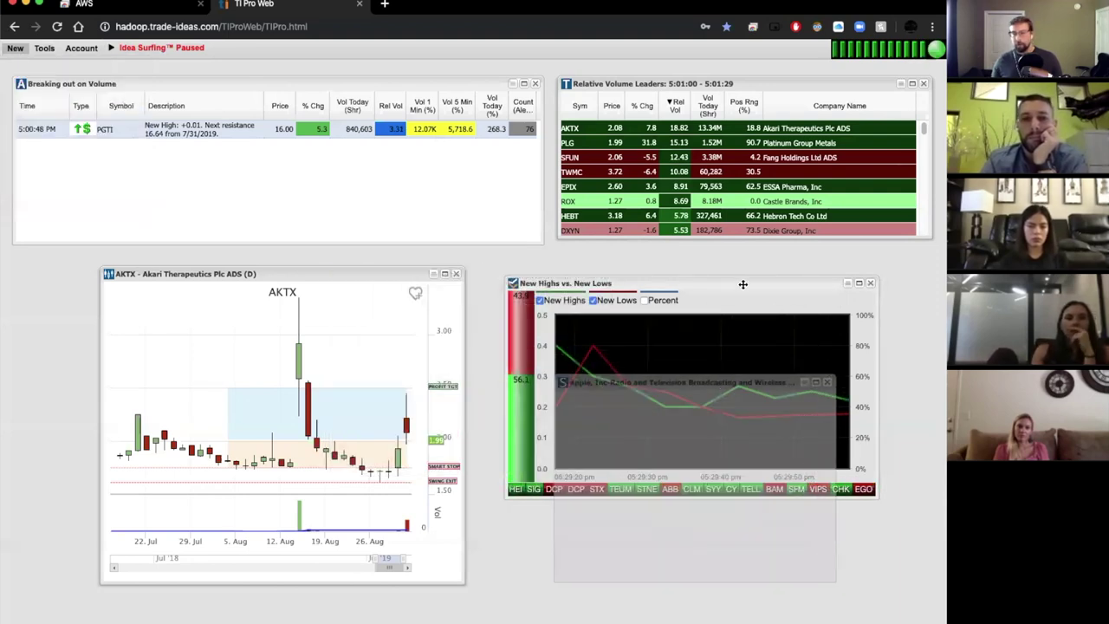
drag(742, 283, 747, 288)
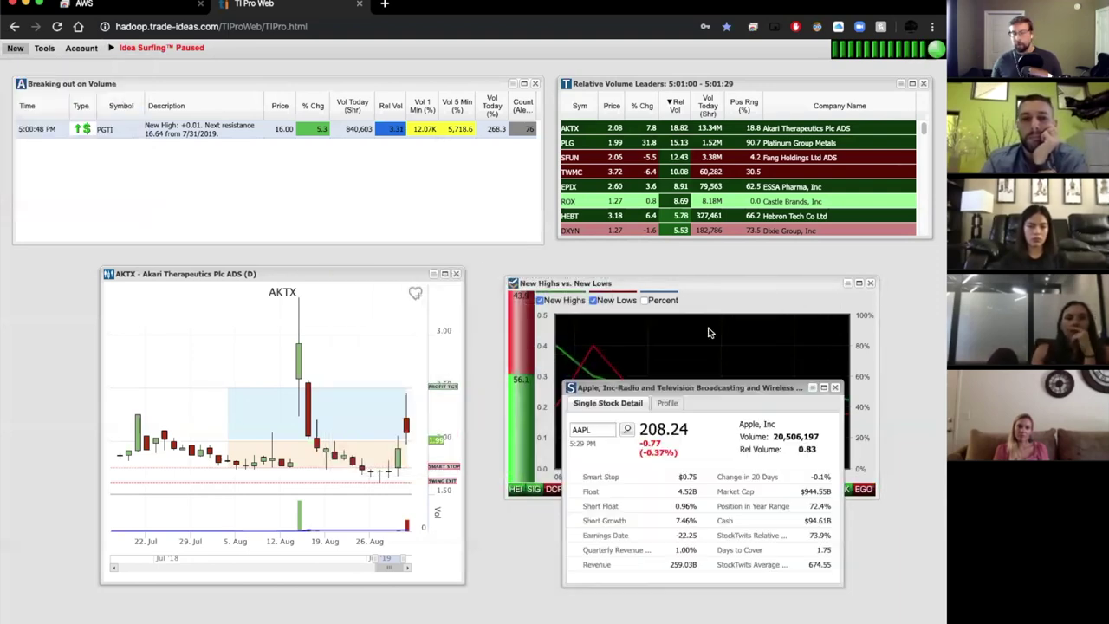
click(870, 284)
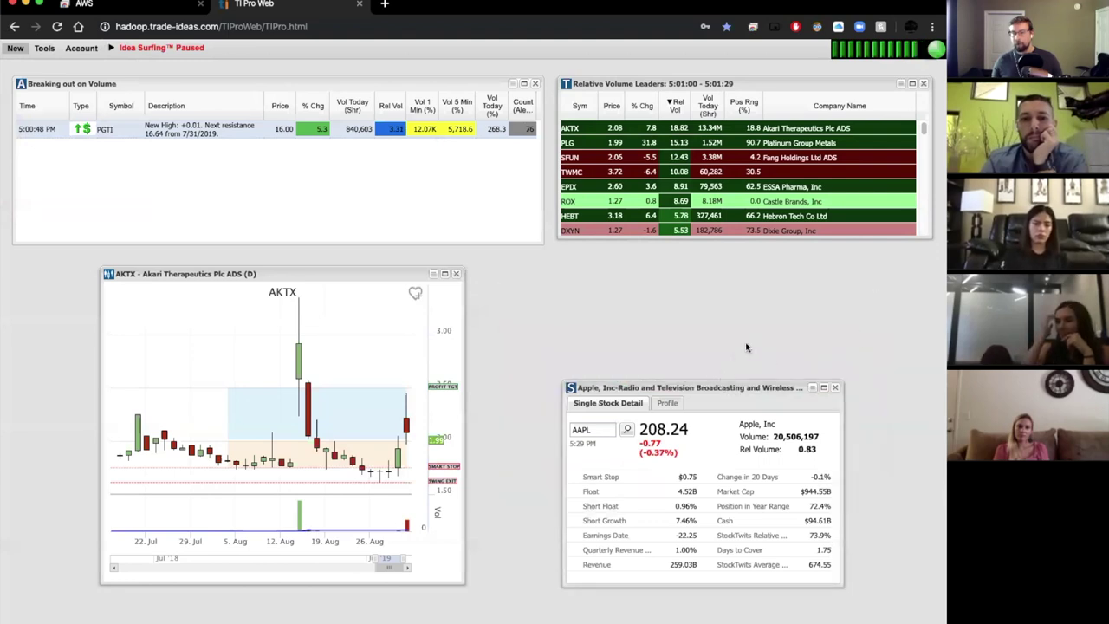
drag(725, 386, 742, 327)
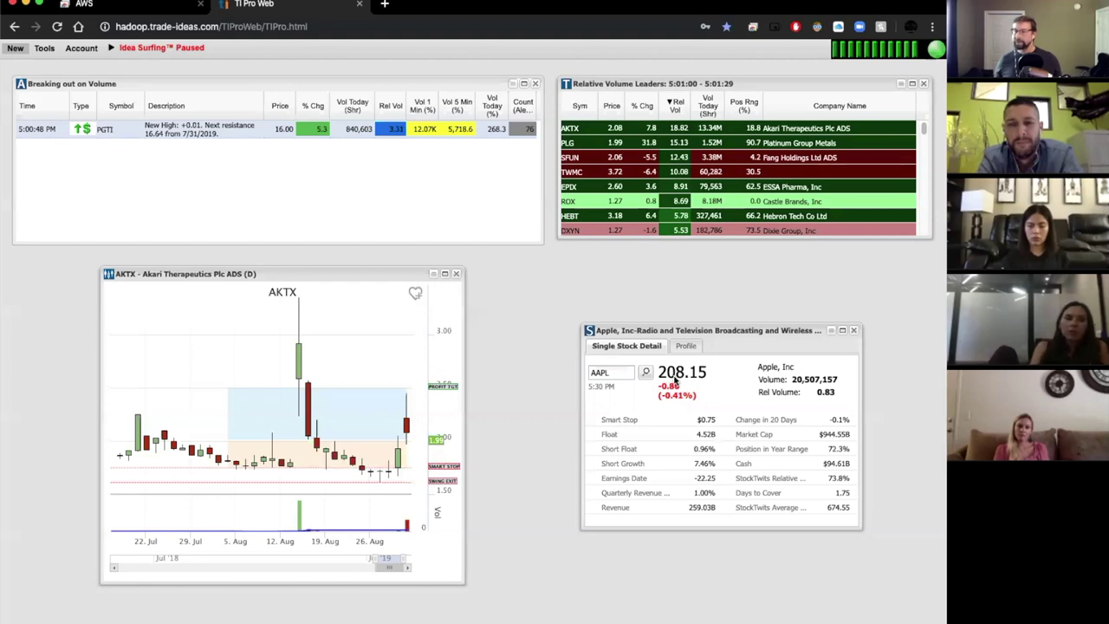
click(584, 186)
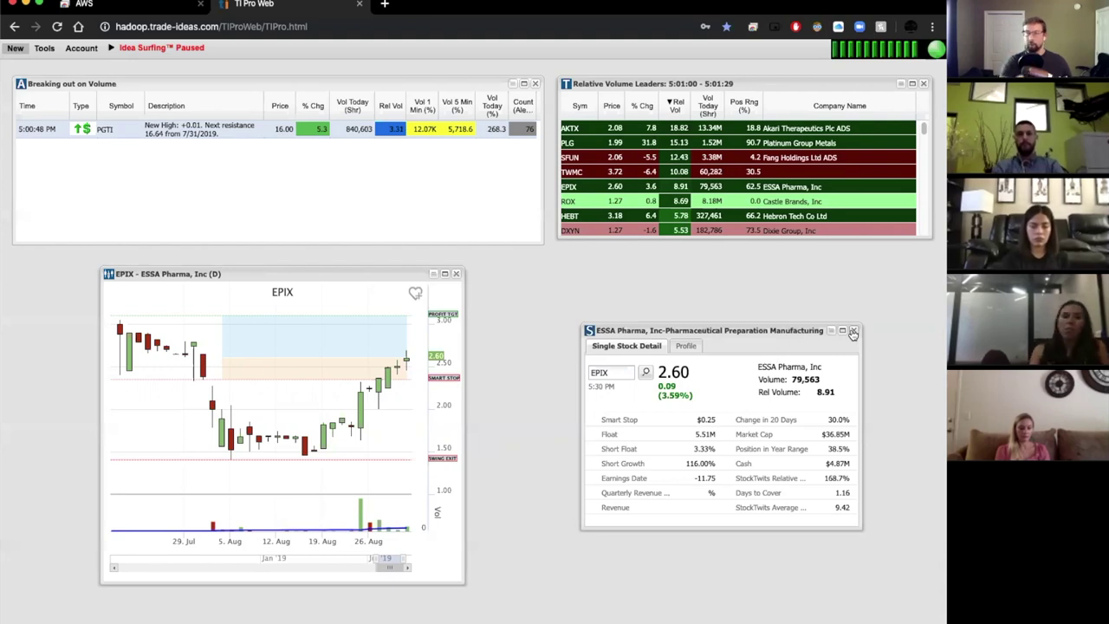
Close the ESSA Pharma Single Stock window and nudge the Breaking out on Volume window slightly down
click(853, 331)
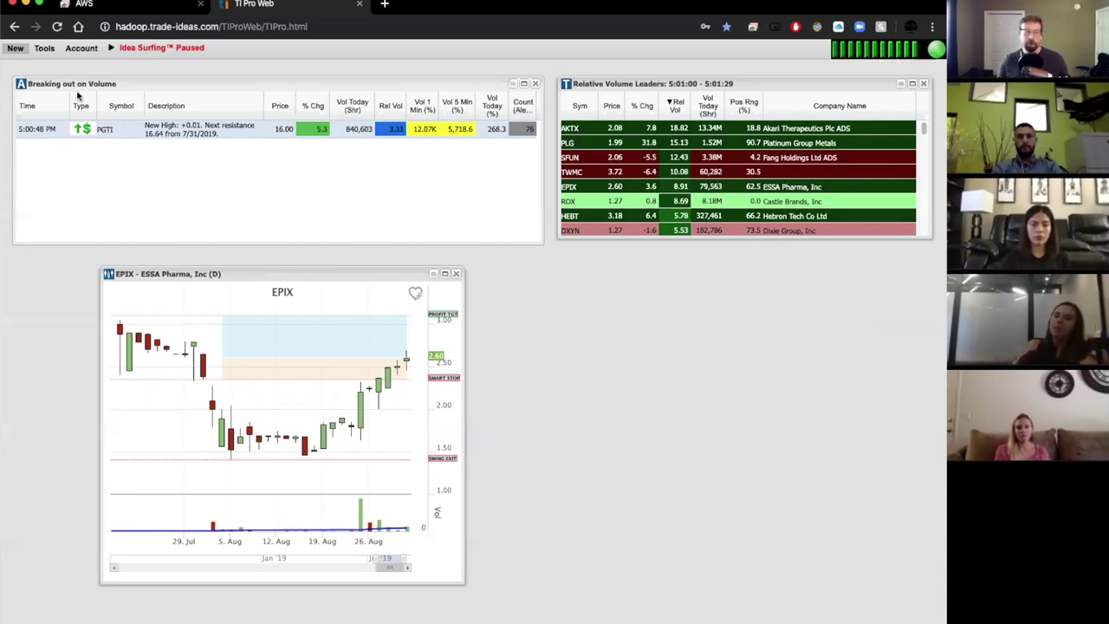
click(16, 49)
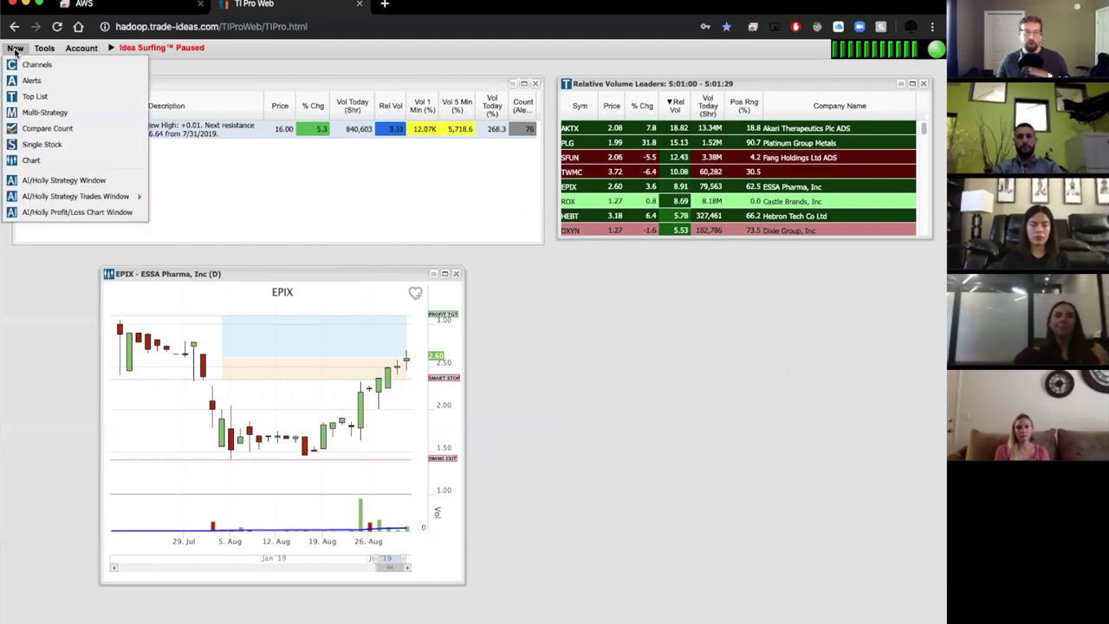
click(263, 175)
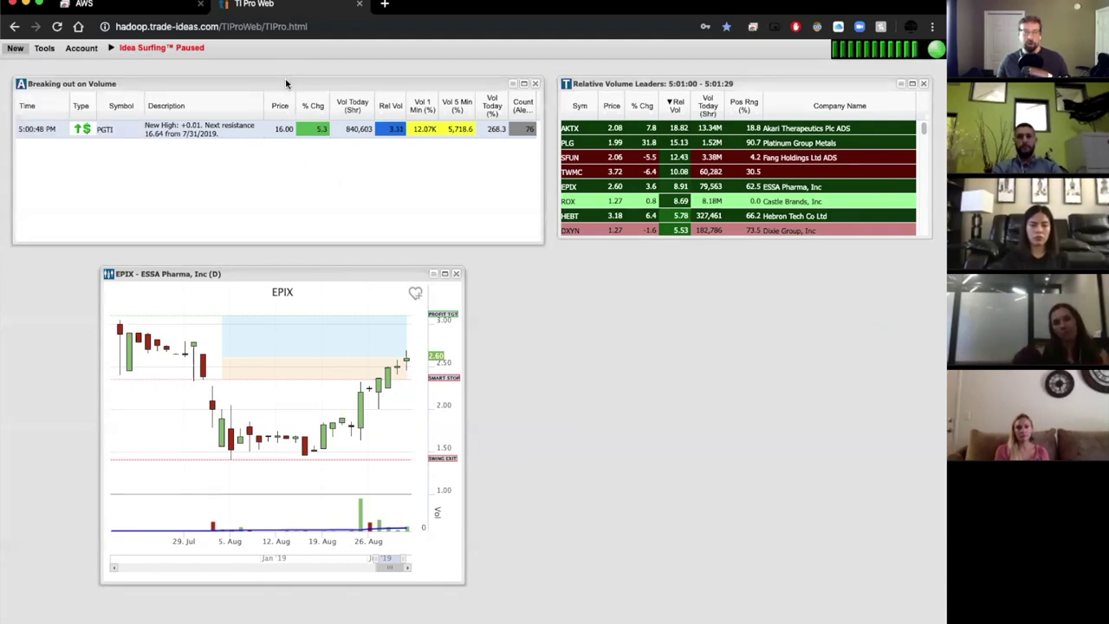
drag(288, 77, 311, 84)
right_click(295, 127)
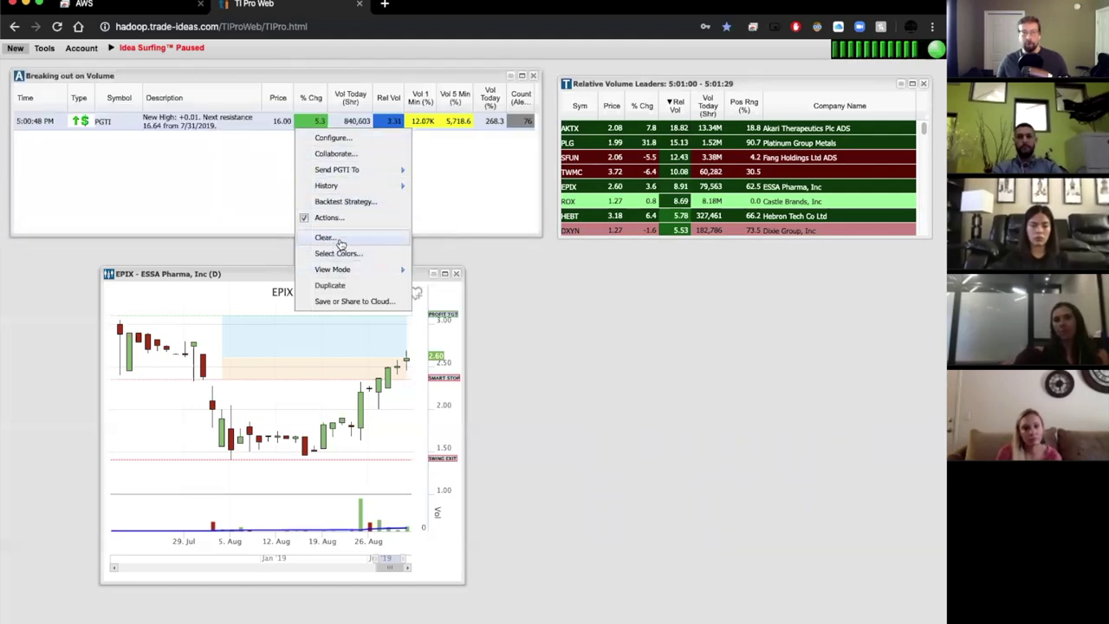
Duplicate the Breaking out on Volume window, place the copy under it, and move the EPIX chart right
click(329, 285)
drag(242, 89, 275, 261)
drag(250, 347, 250, 346)
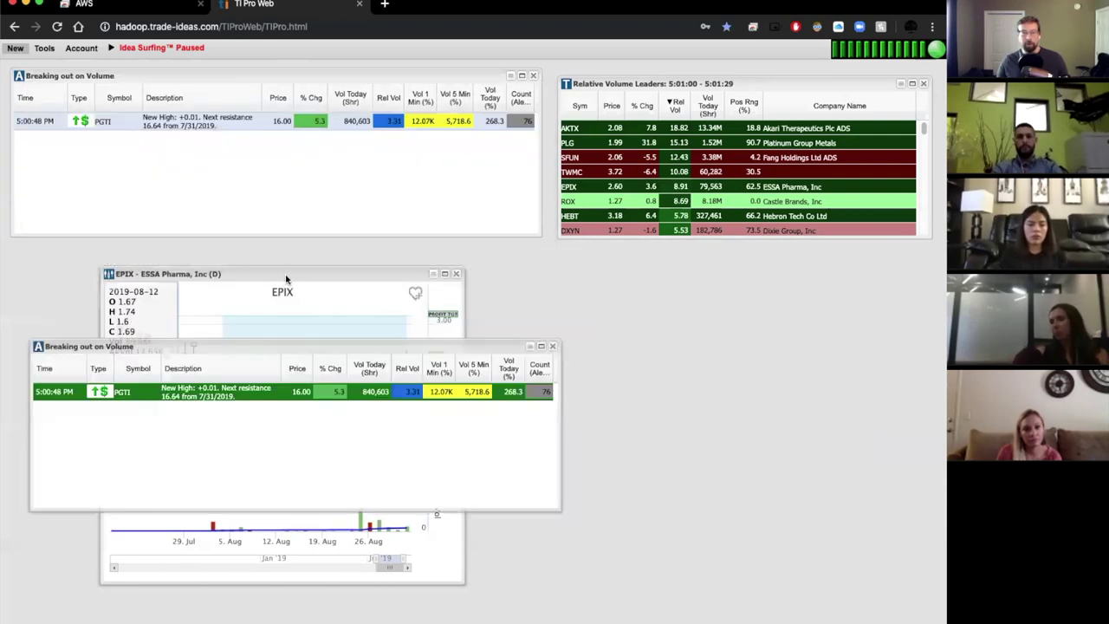
drag(285, 280, 757, 267)
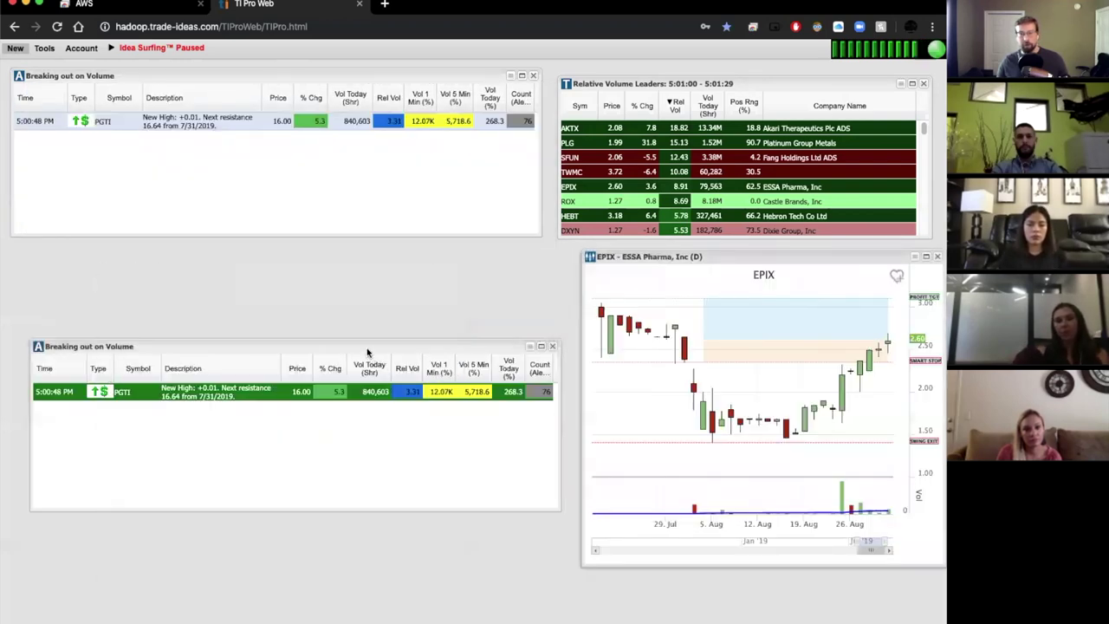
drag(367, 352, 339, 270)
Duplicate the window again and place the third copy at the bottom left
right_click(329, 300)
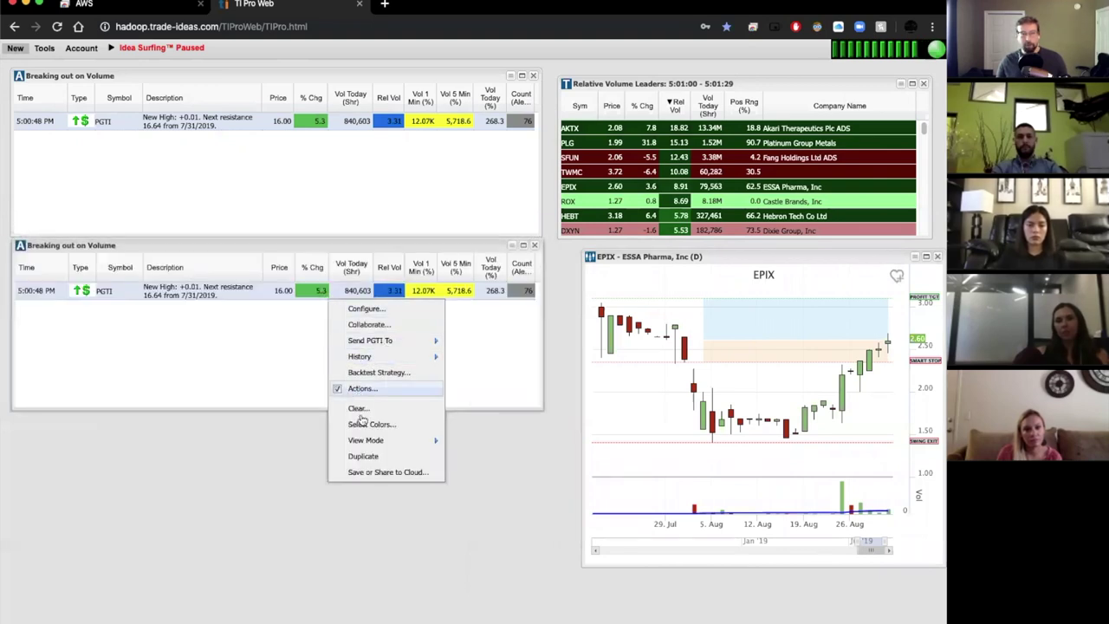
click(364, 456)
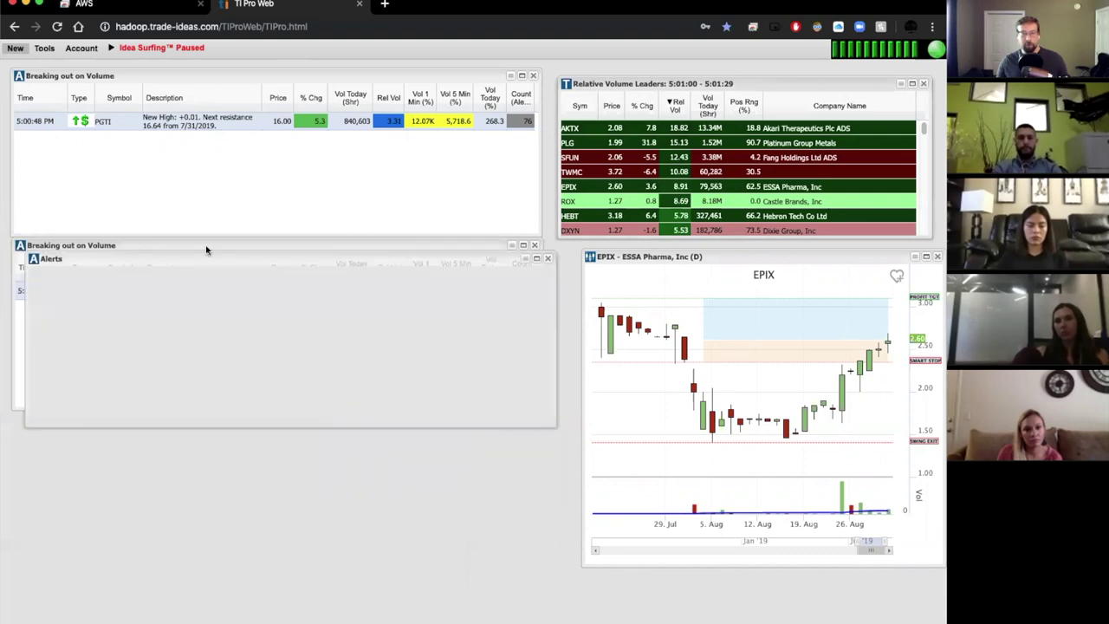
drag(221, 262, 215, 414)
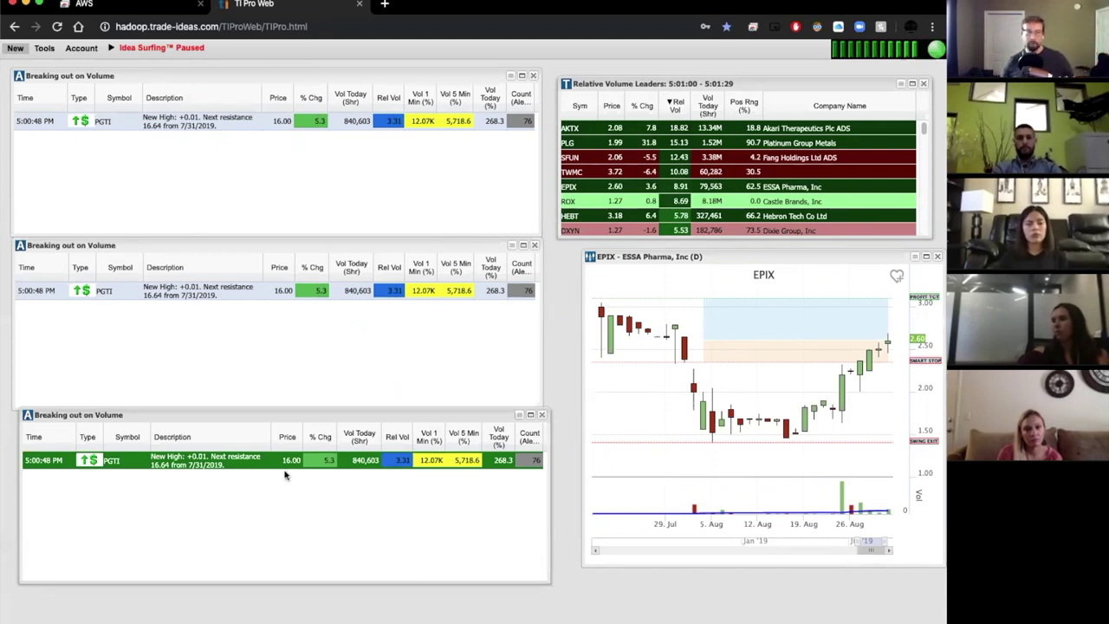
click(13, 49)
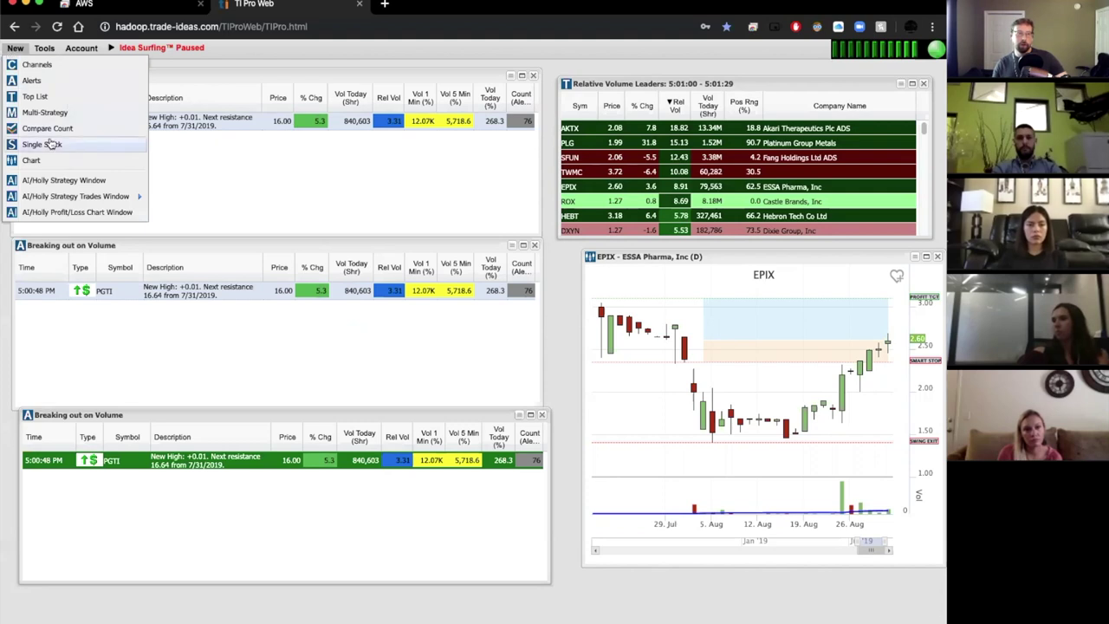
Add a Market Watcher over the EPIX chart and remove its Unusual Volume Spike strategy
click(62, 110)
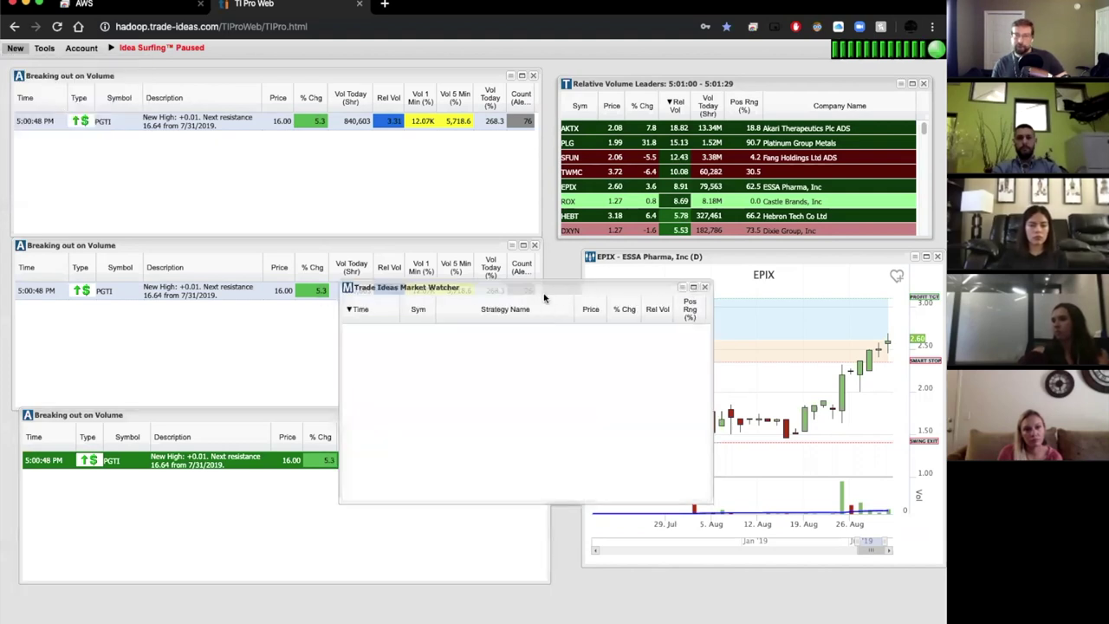
drag(682, 293, 888, 296)
right_click(674, 389)
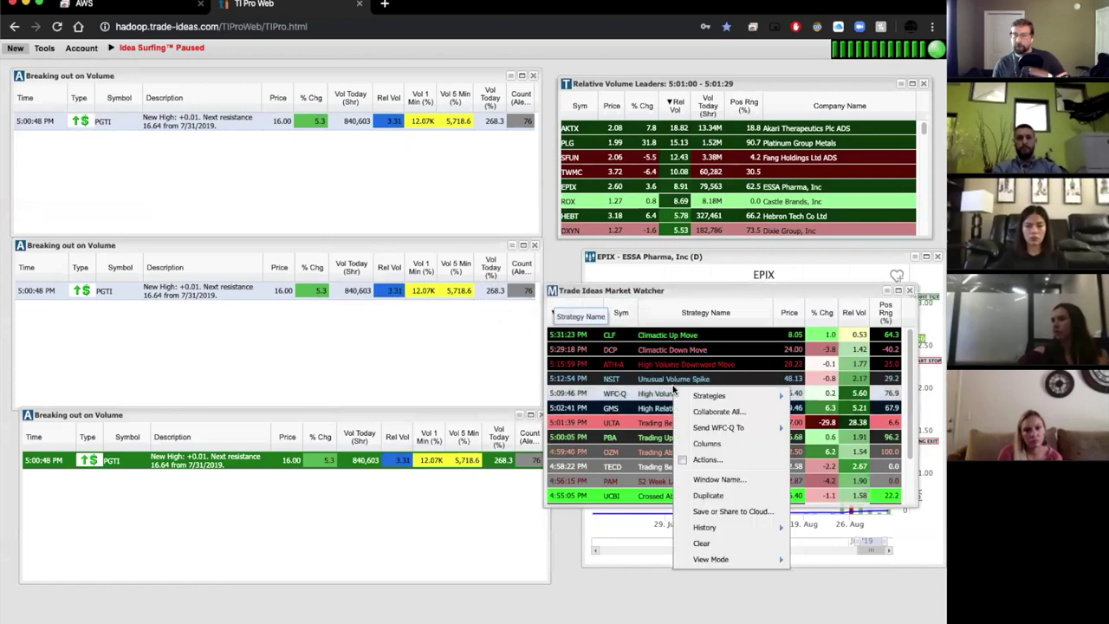
mouse_move(724, 397)
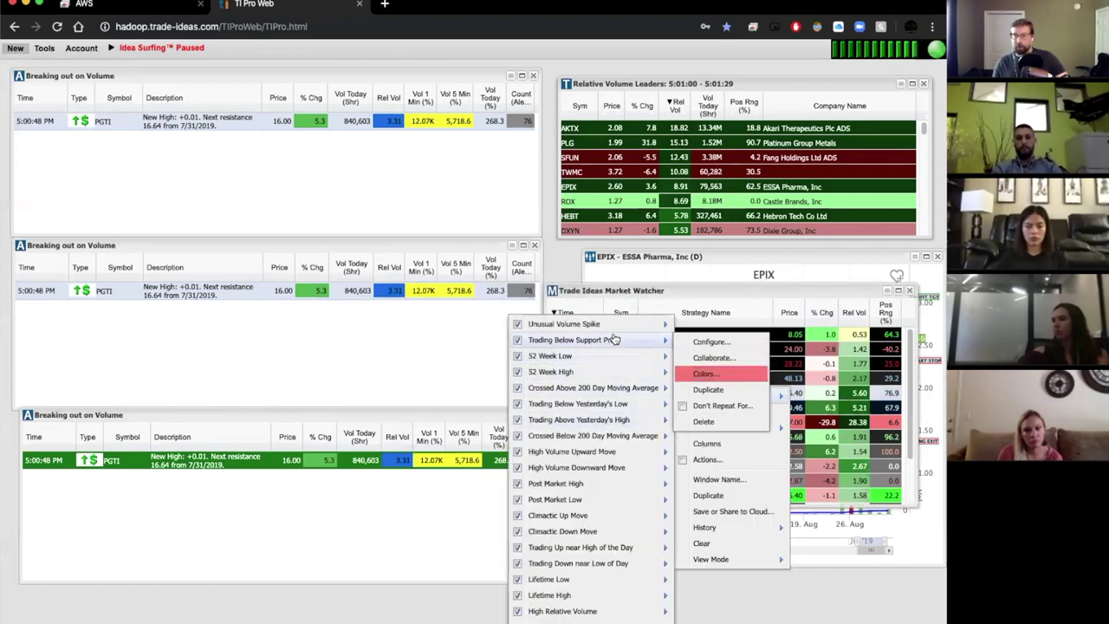
mouse_move(615, 333)
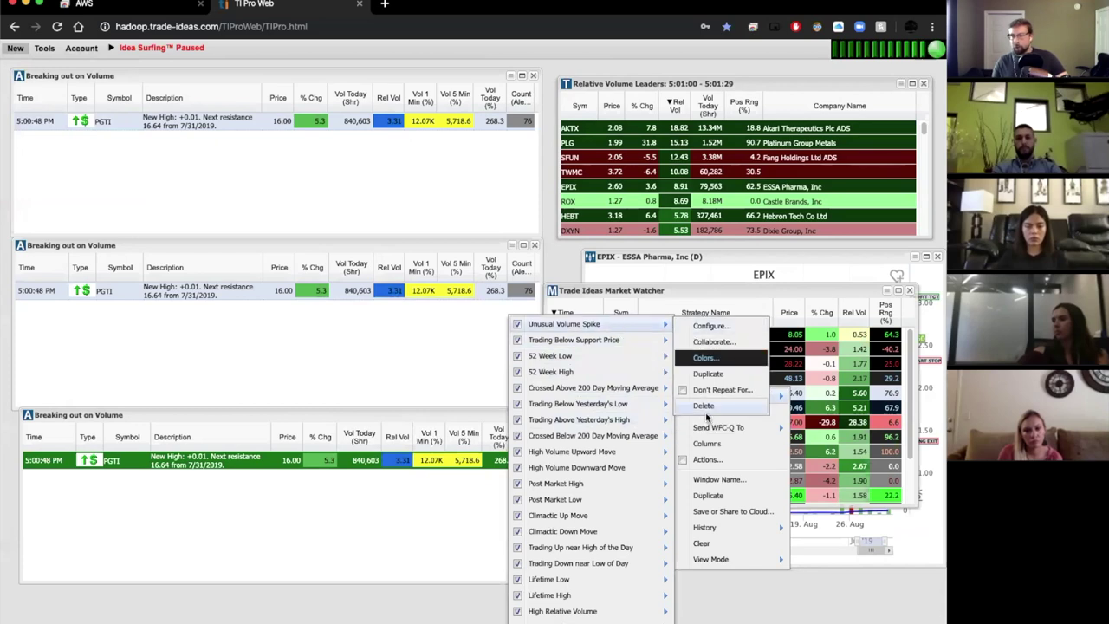
click(704, 407)
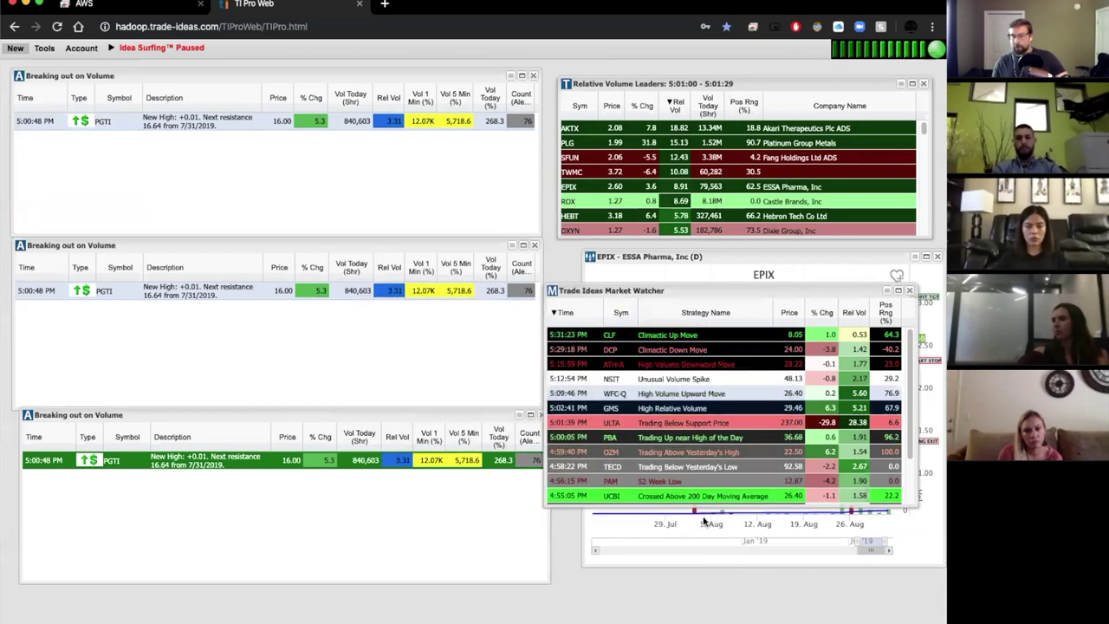
Untick the remaining strategies, such as 52 Week High/Low and Post Market High/Low, then show DCP
right_click(621, 351)
mouse_move(693, 342)
mouse_move(756, 354)
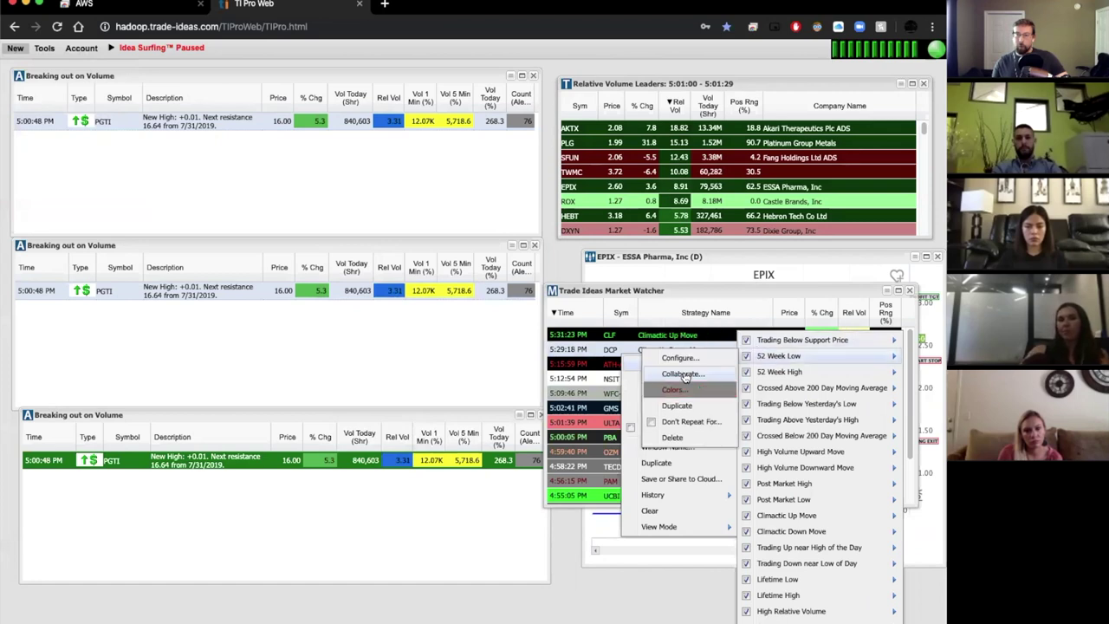
click(745, 340)
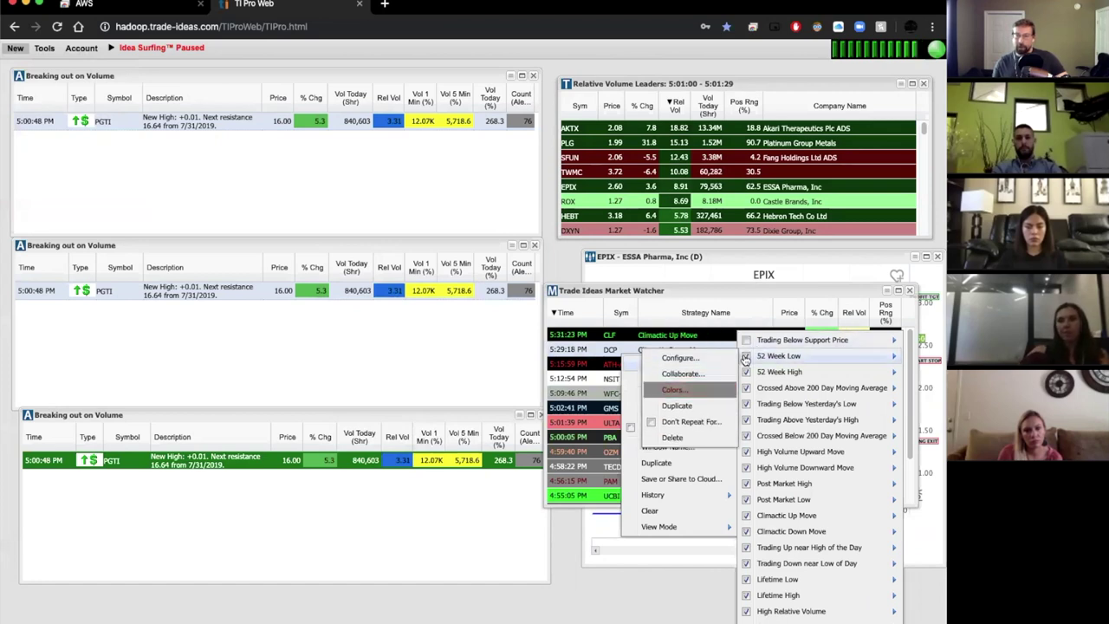
click(745, 356)
click(745, 372)
click(746, 387)
click(746, 403)
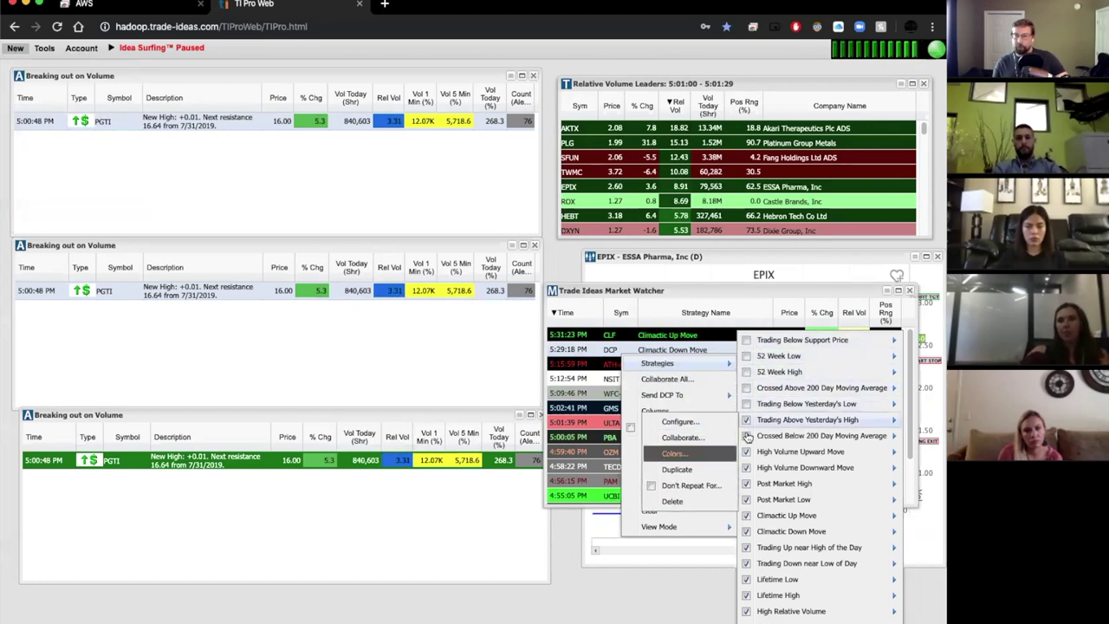
click(746, 419)
click(746, 434)
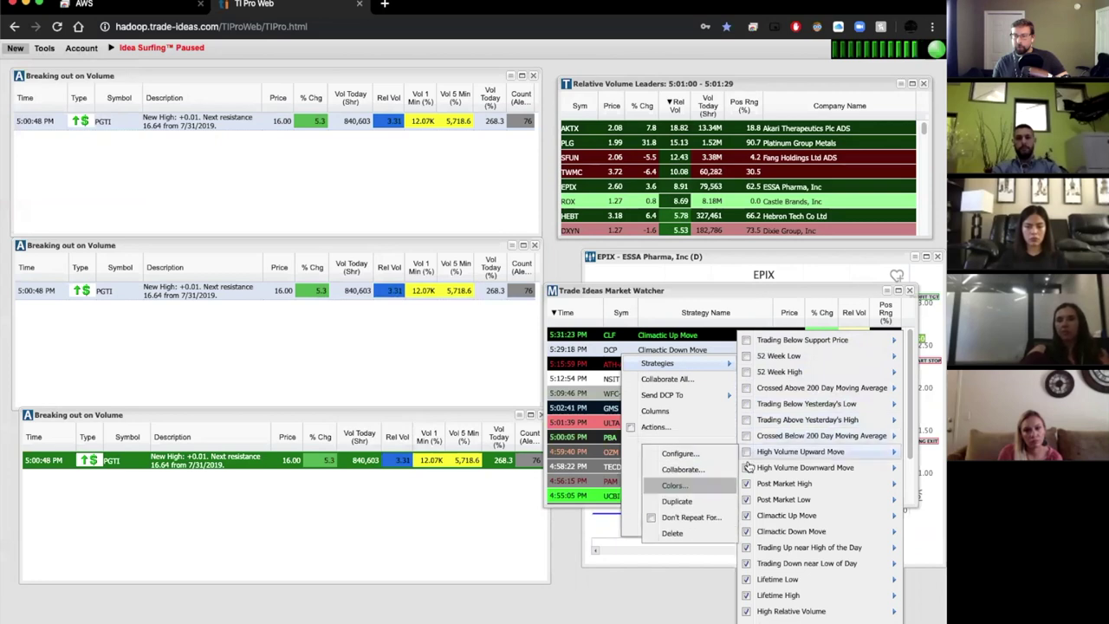
click(746, 451)
click(745, 467)
click(746, 483)
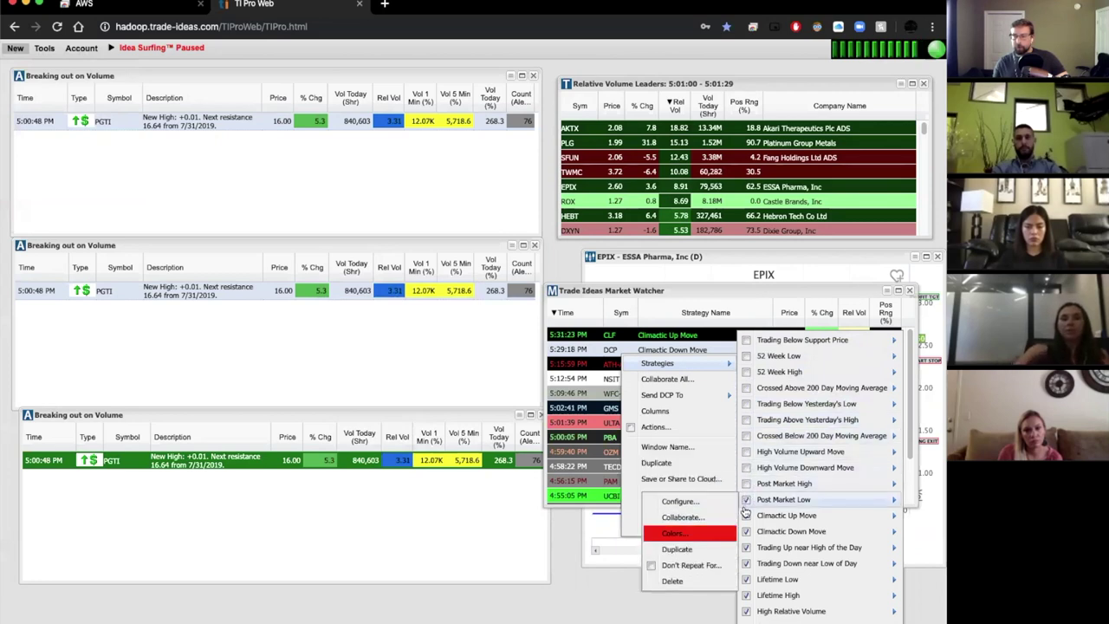
click(745, 500)
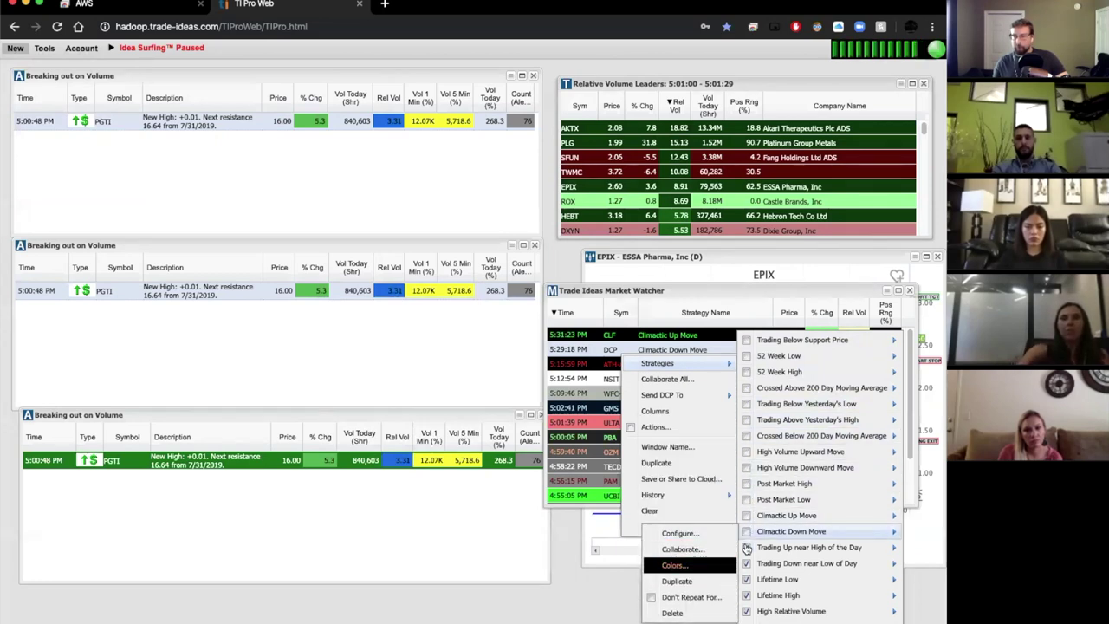
click(746, 548)
click(746, 563)
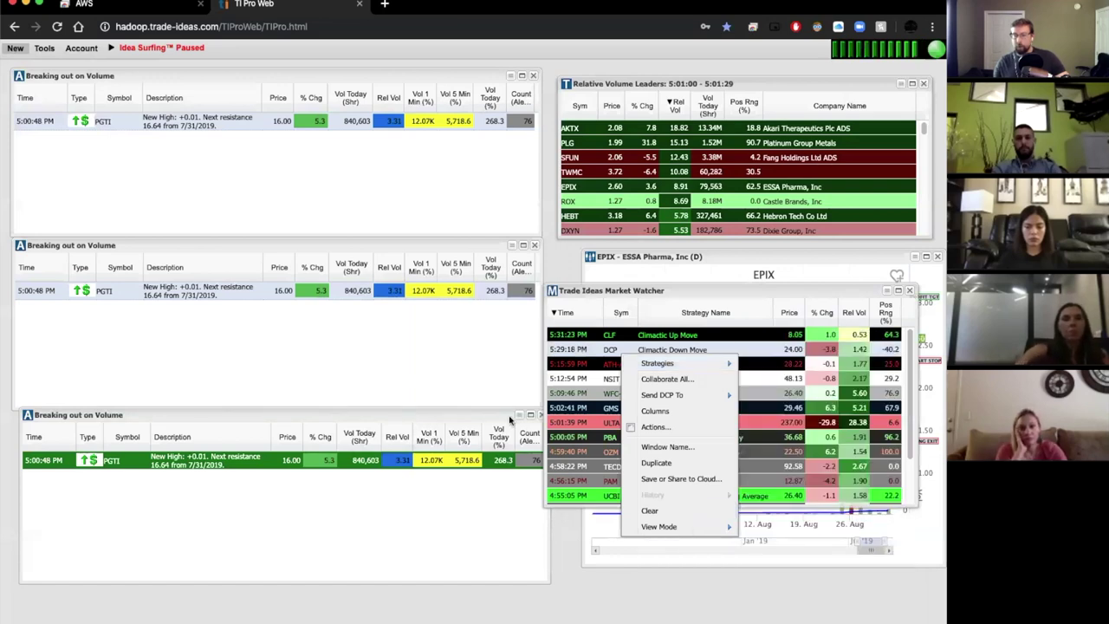
click(579, 353)
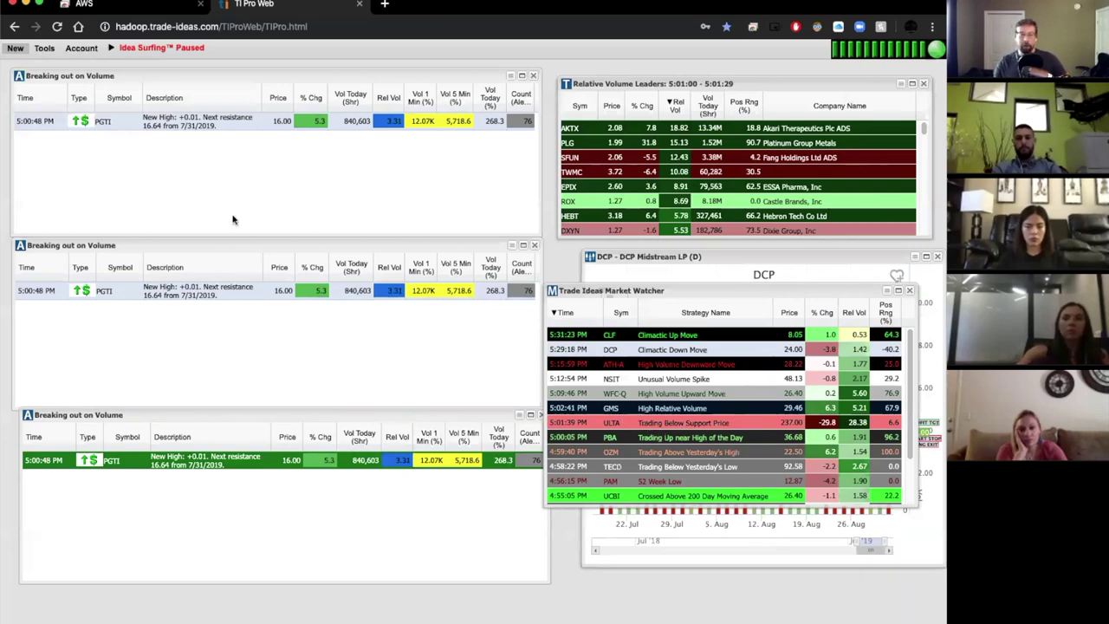
Open Collaborate for the top Breaking out on Volume window, select its full settings string, and close it
right_click(214, 188)
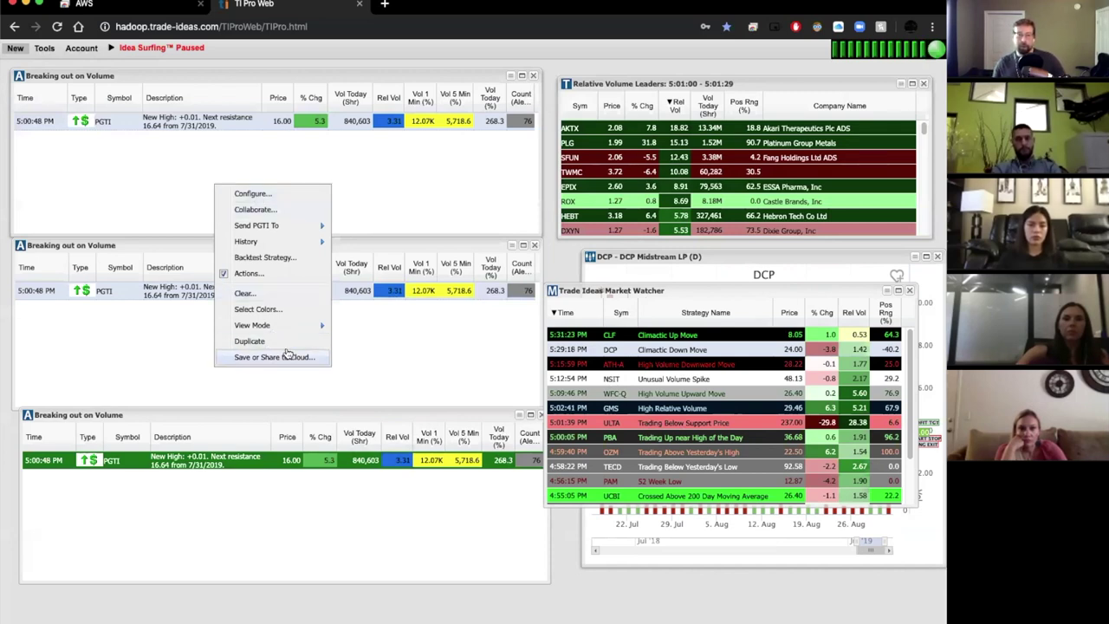
click(276, 209)
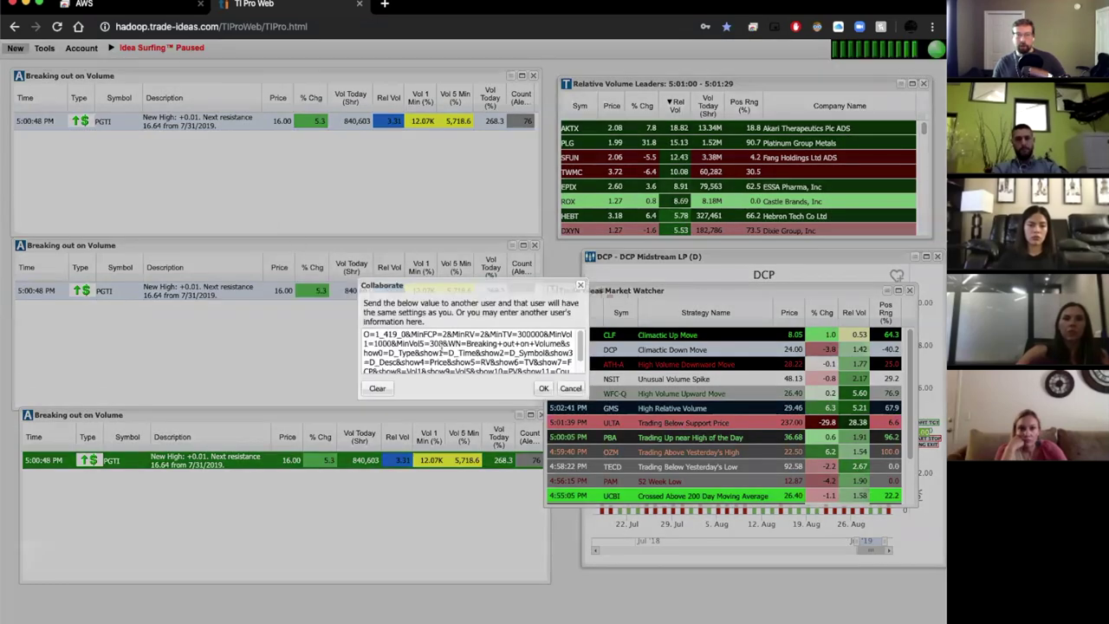
triple_click(459, 345)
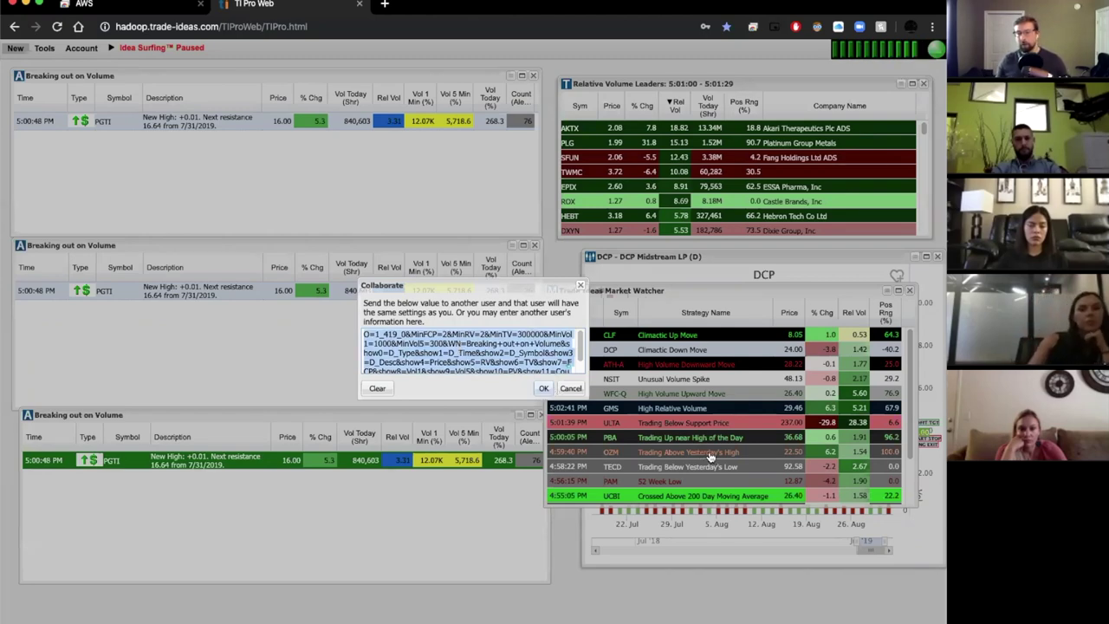
click(544, 389)
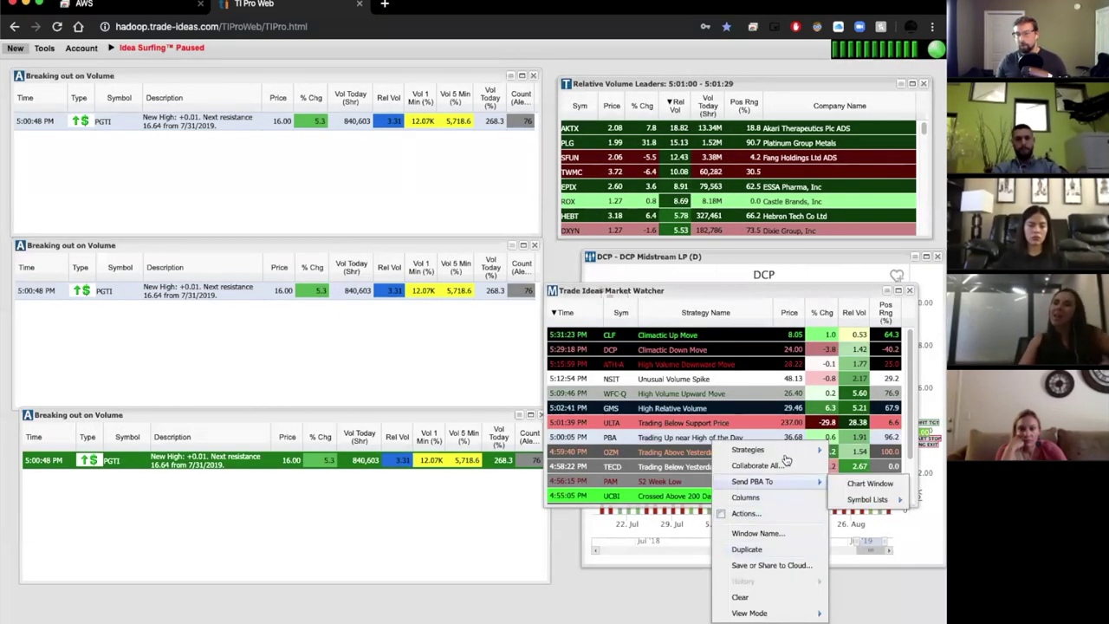
Import the Breaking out on Volume collaborate string into a Market Watcher strategy
mouse_move(768, 452)
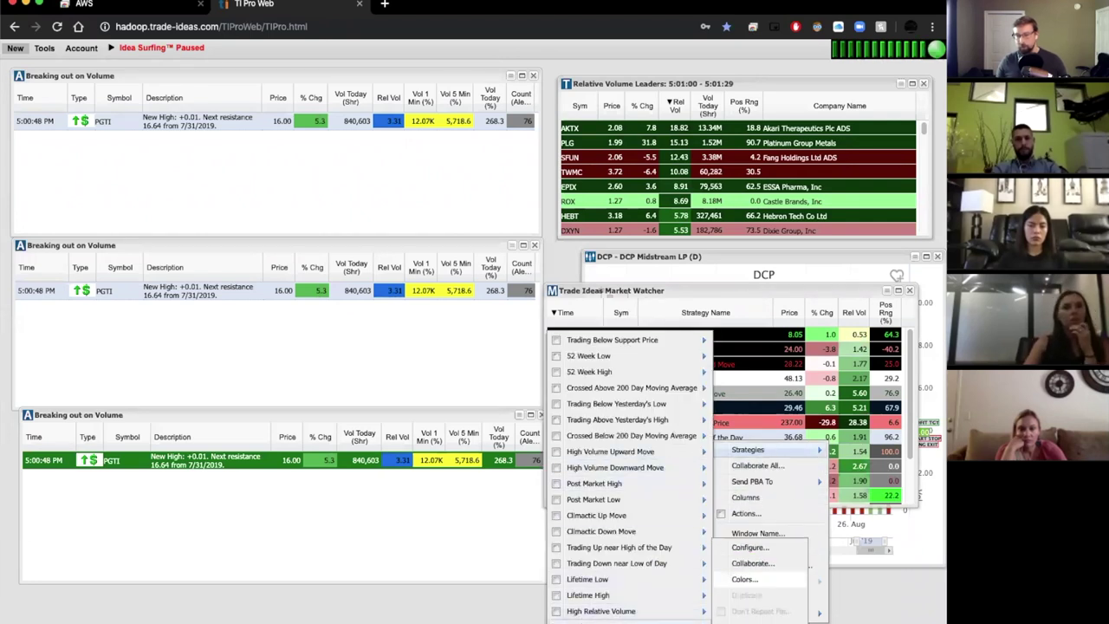
mouse_move(667, 578)
click(746, 579)
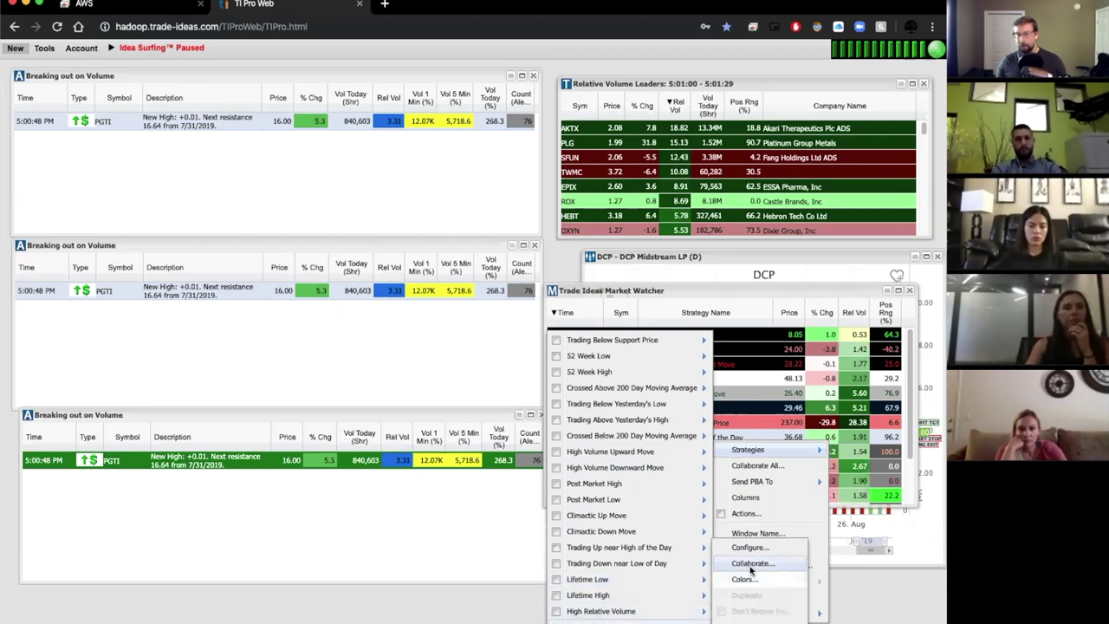
click(750, 564)
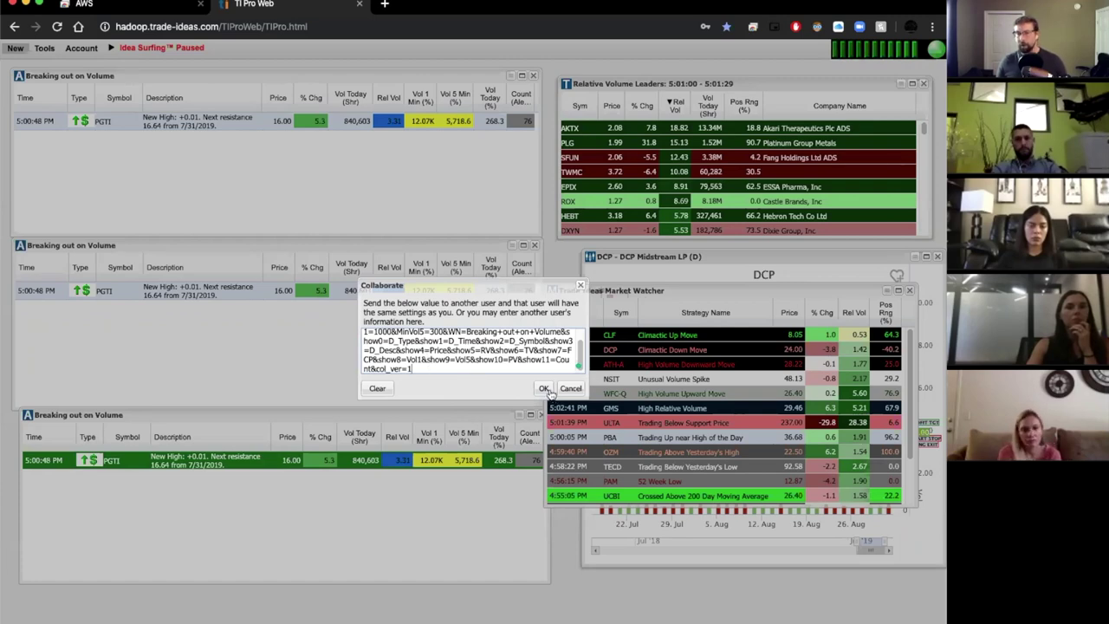
click(543, 388)
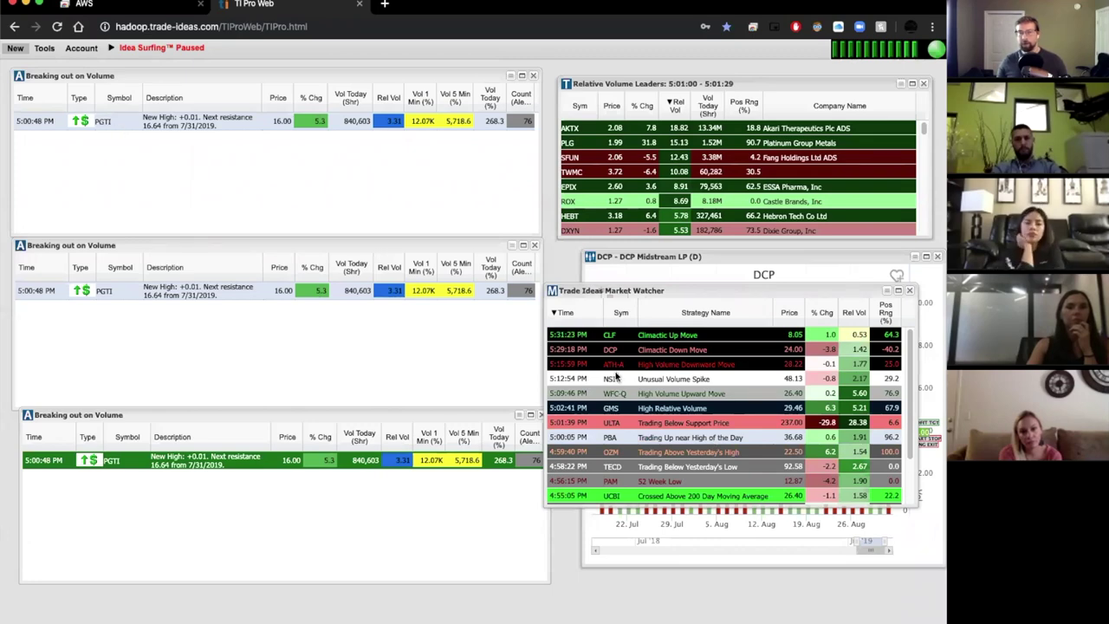
right_click(614, 376)
mouse_move(700, 395)
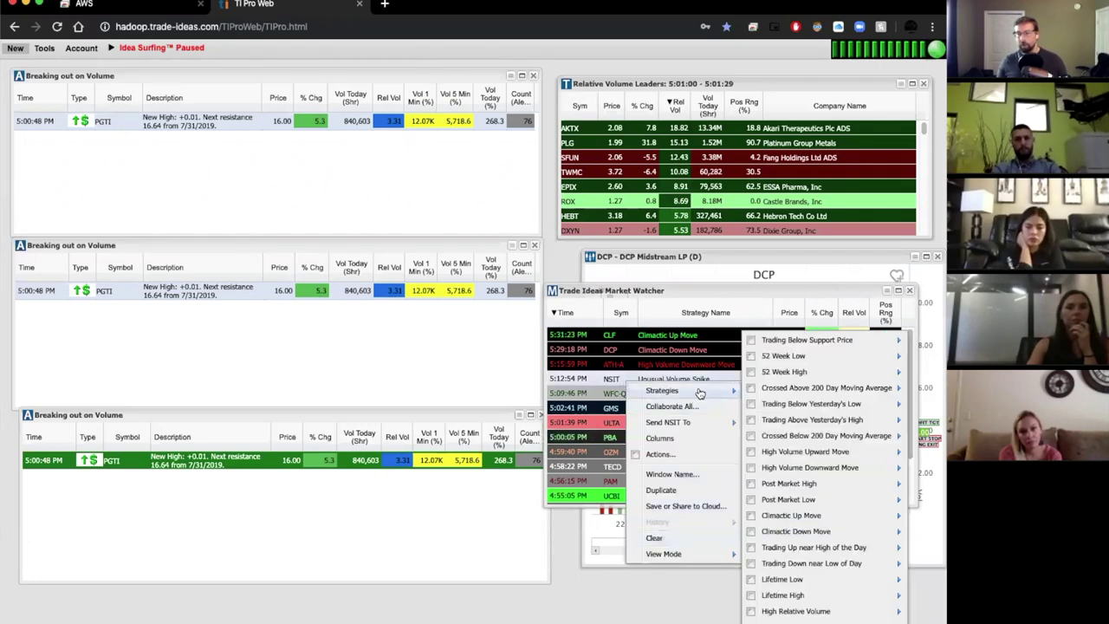
mouse_move(789, 397)
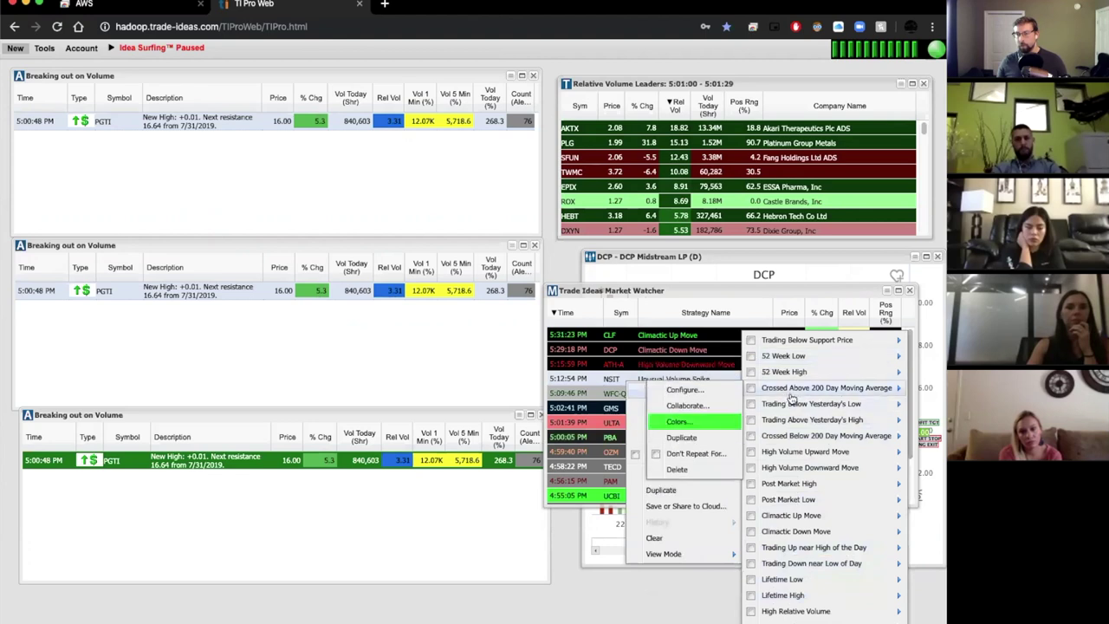
mouse_move(796, 518)
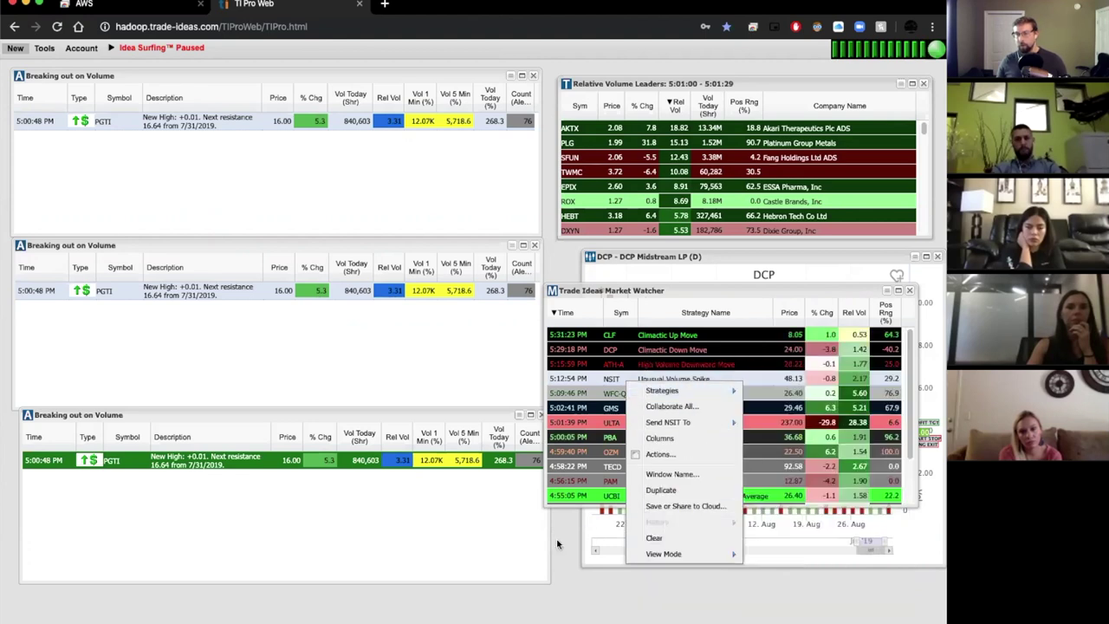
click(514, 544)
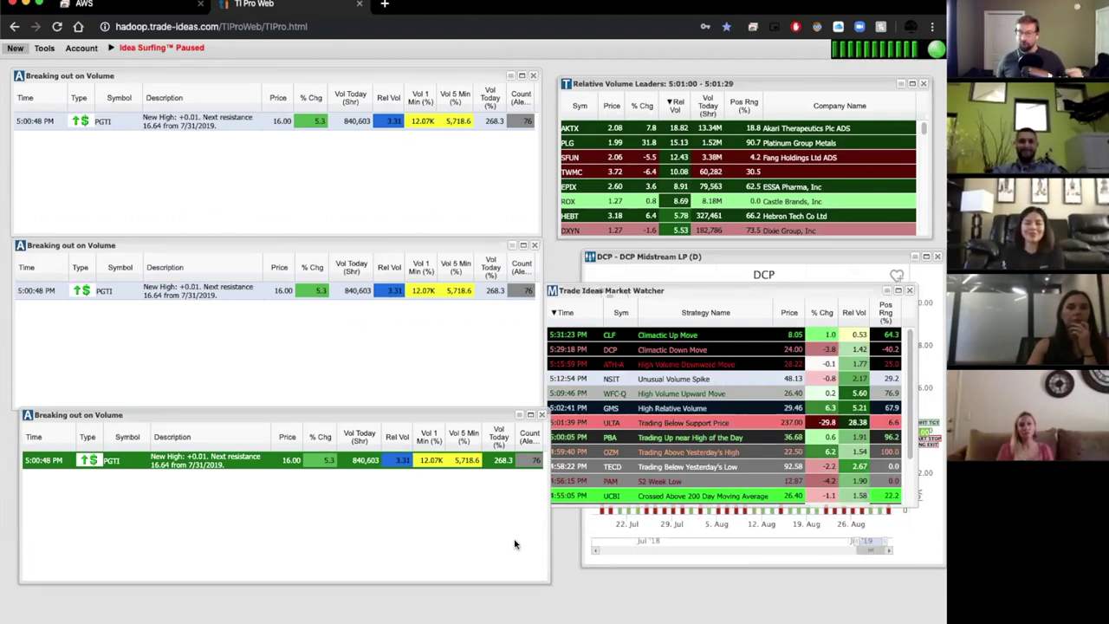
click(416, 178)
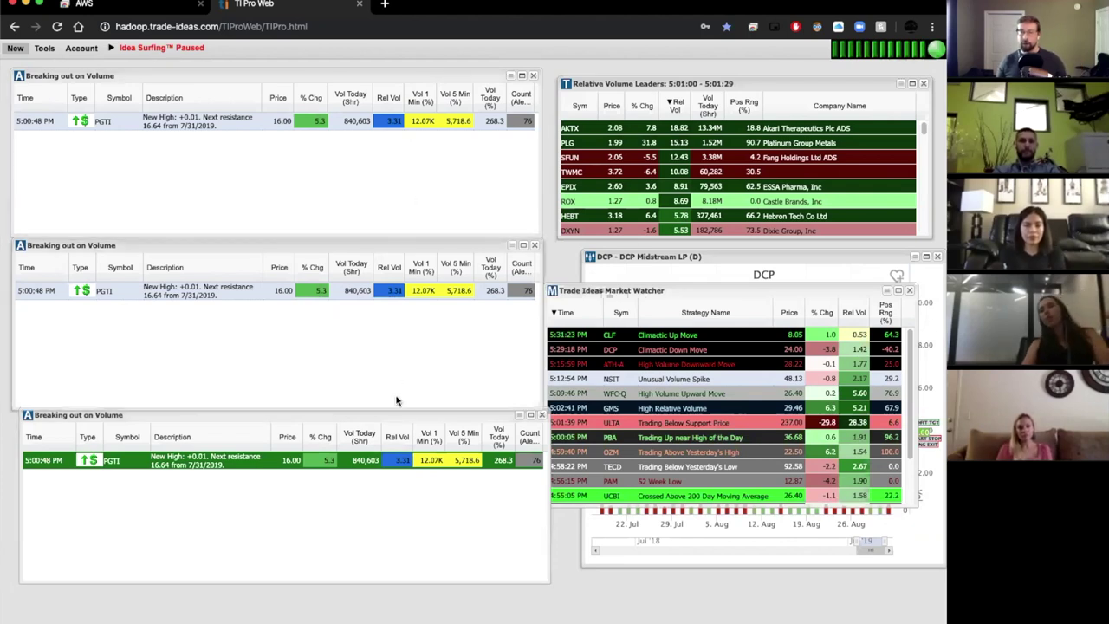
click(672, 444)
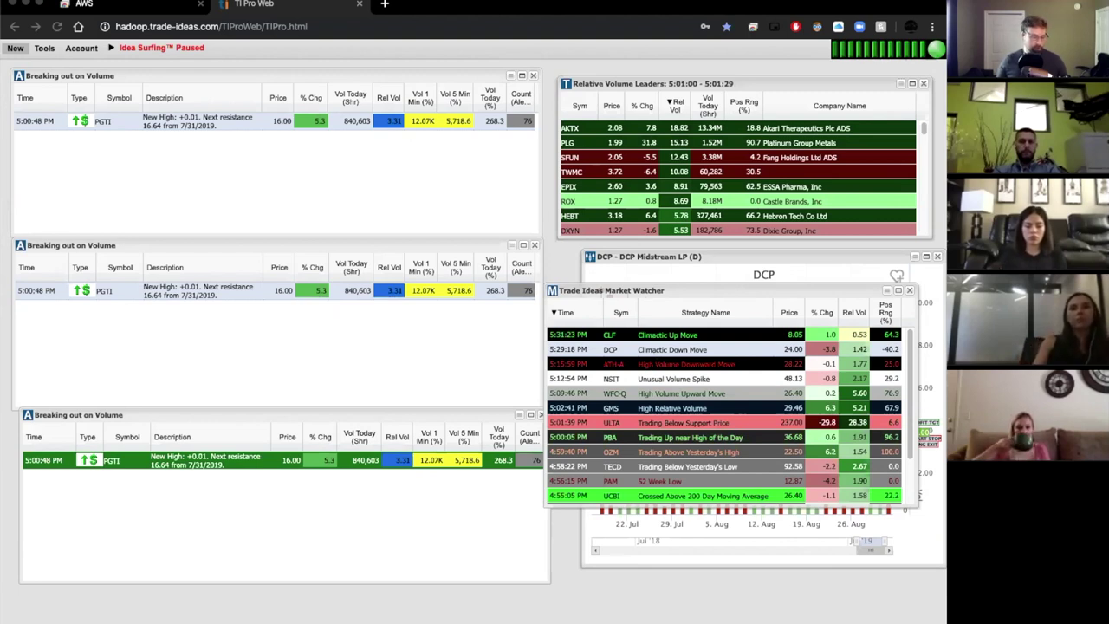
click(44, 47)
Load the shared layout from the cloud using the pasted layout link
click(54, 67)
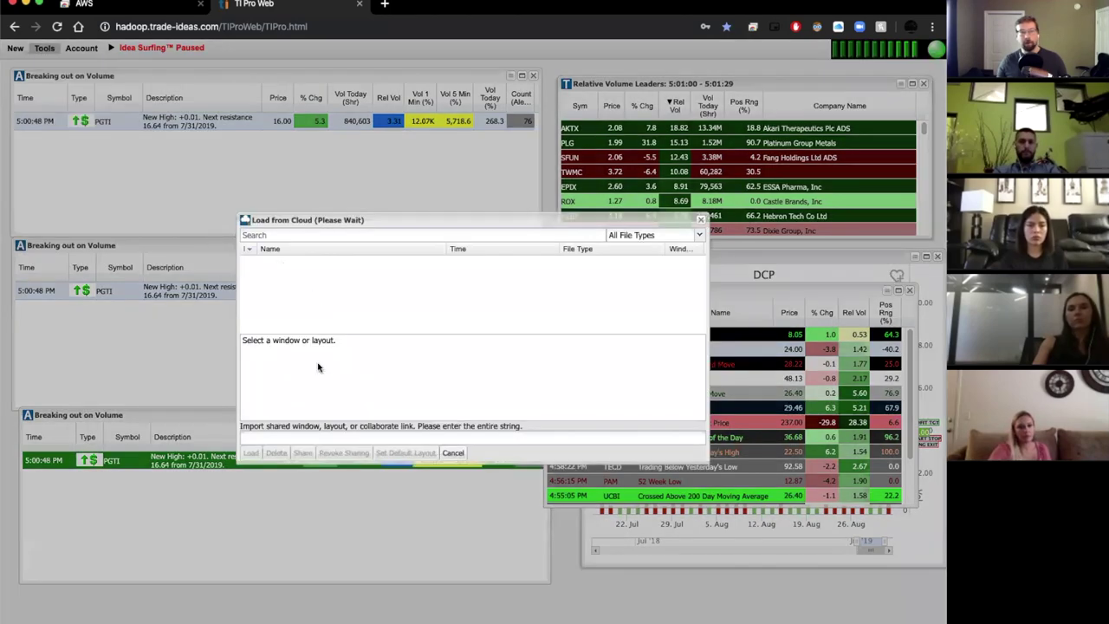
key(ctrl+v)
key(Return)
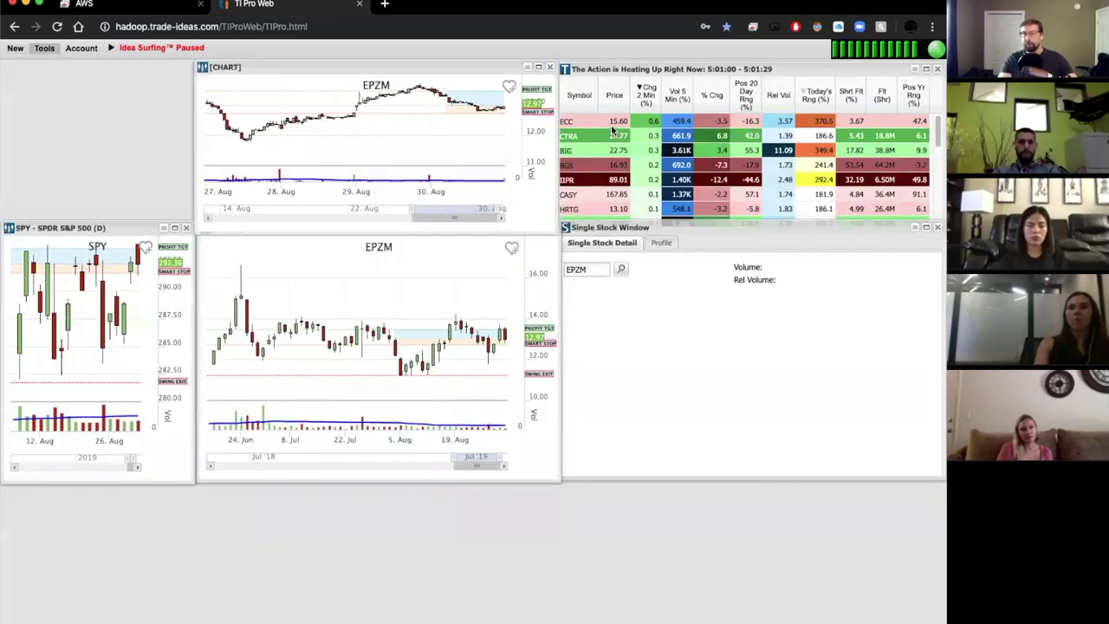
Show ECC, then CTRA, in the charts and Single Stock Detail from the top list
click(648, 124)
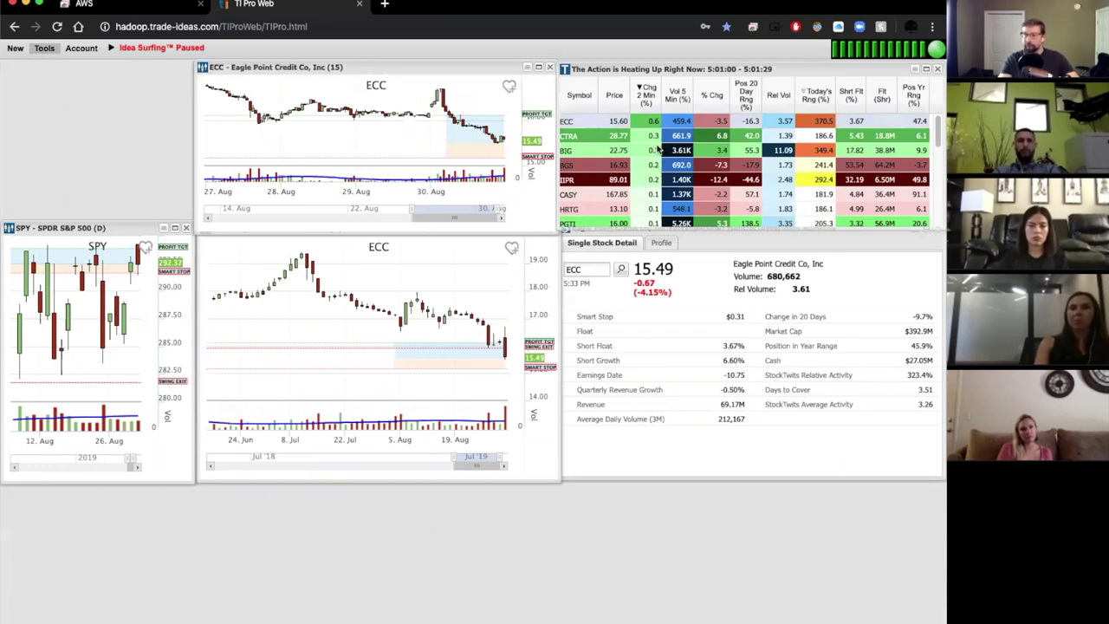
click(613, 137)
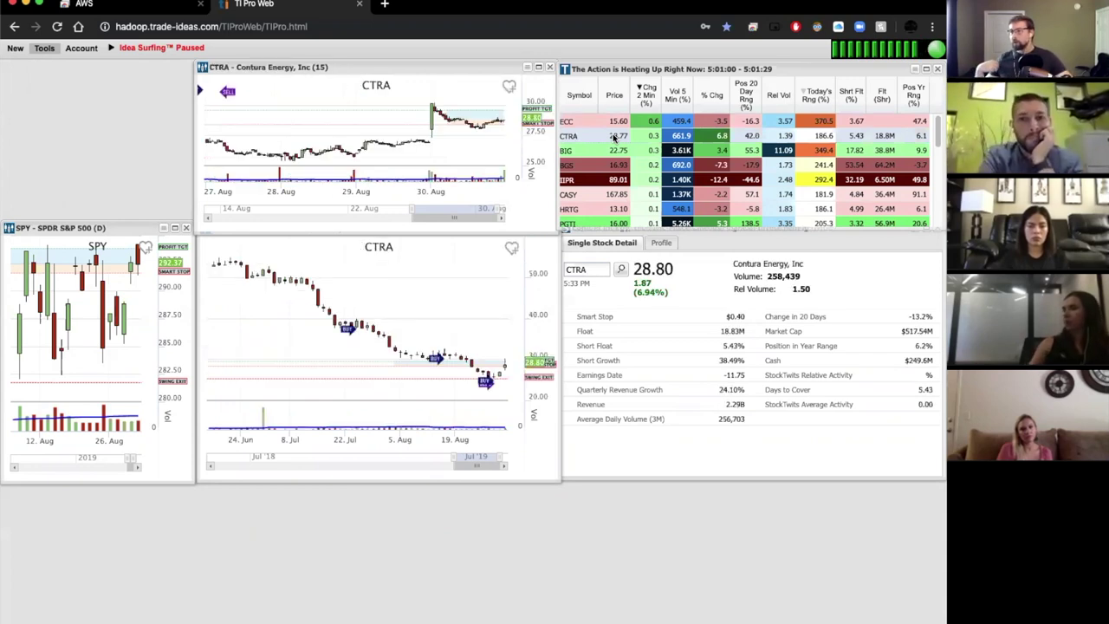
right_click(708, 154)
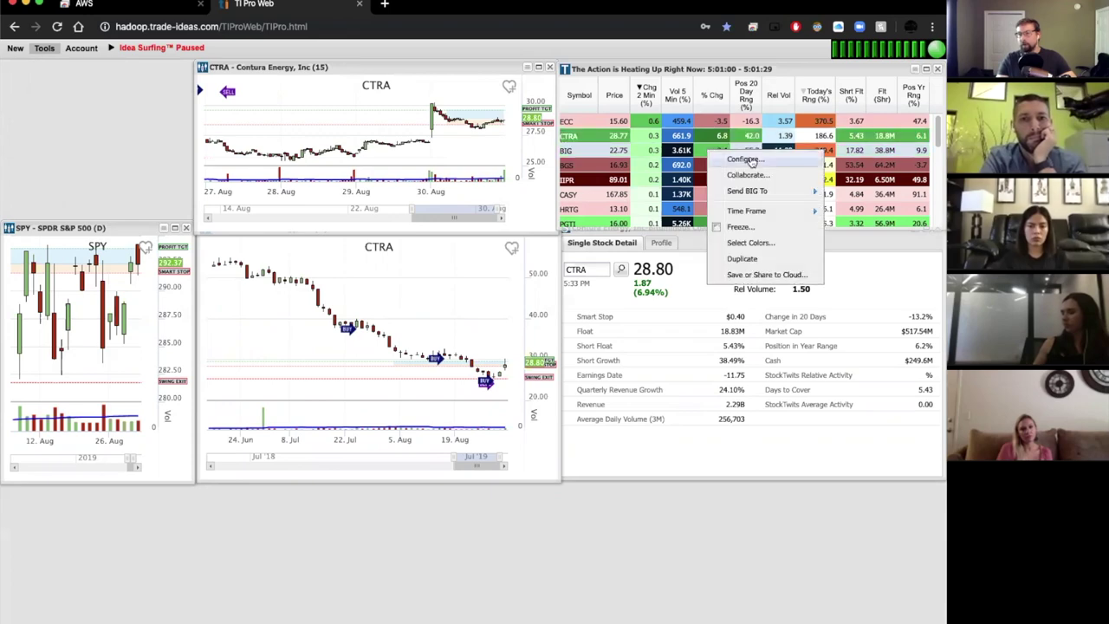
click(726, 159)
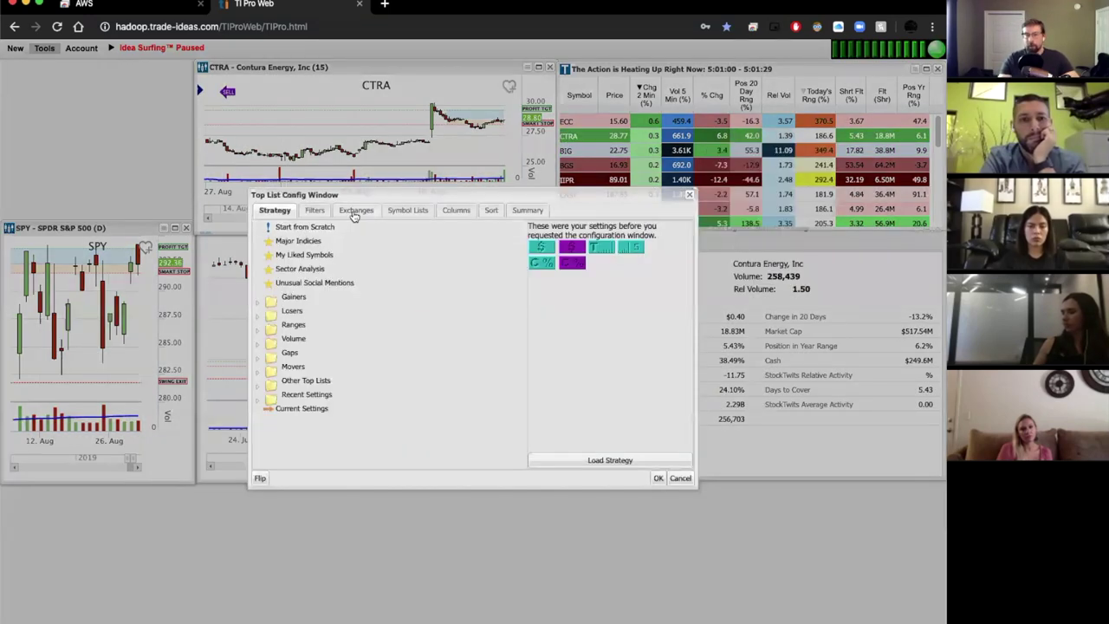
click(314, 210)
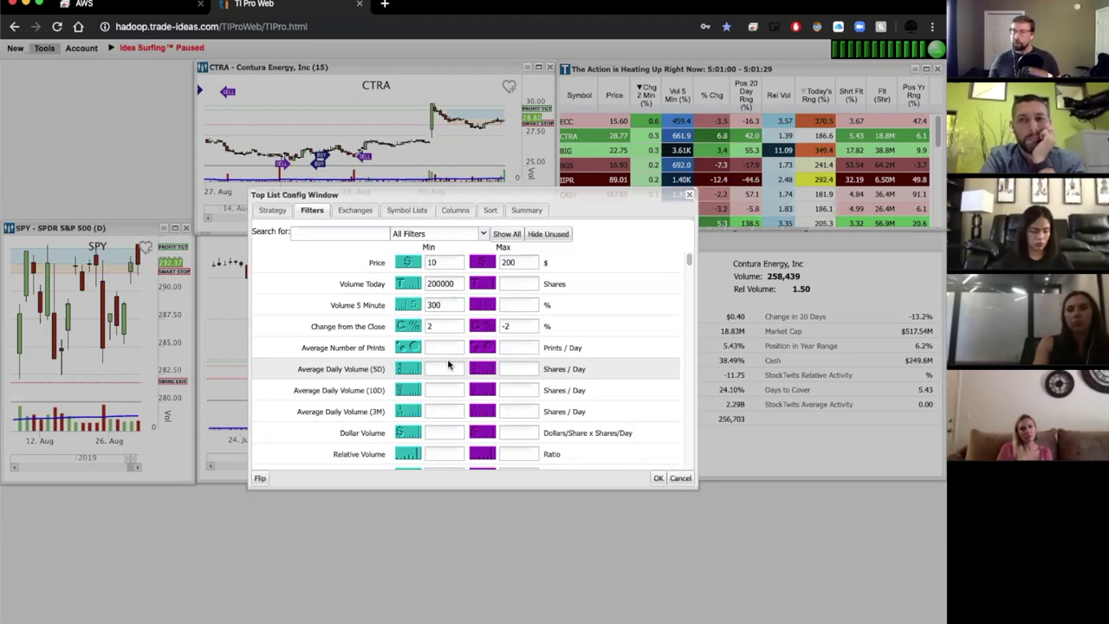
click(690, 195)
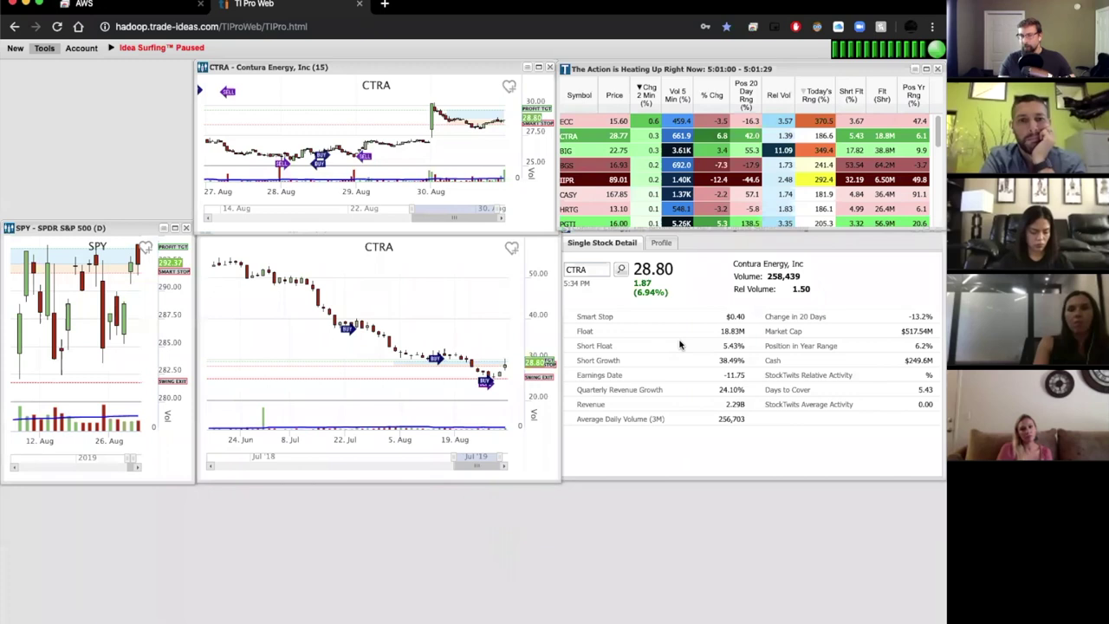